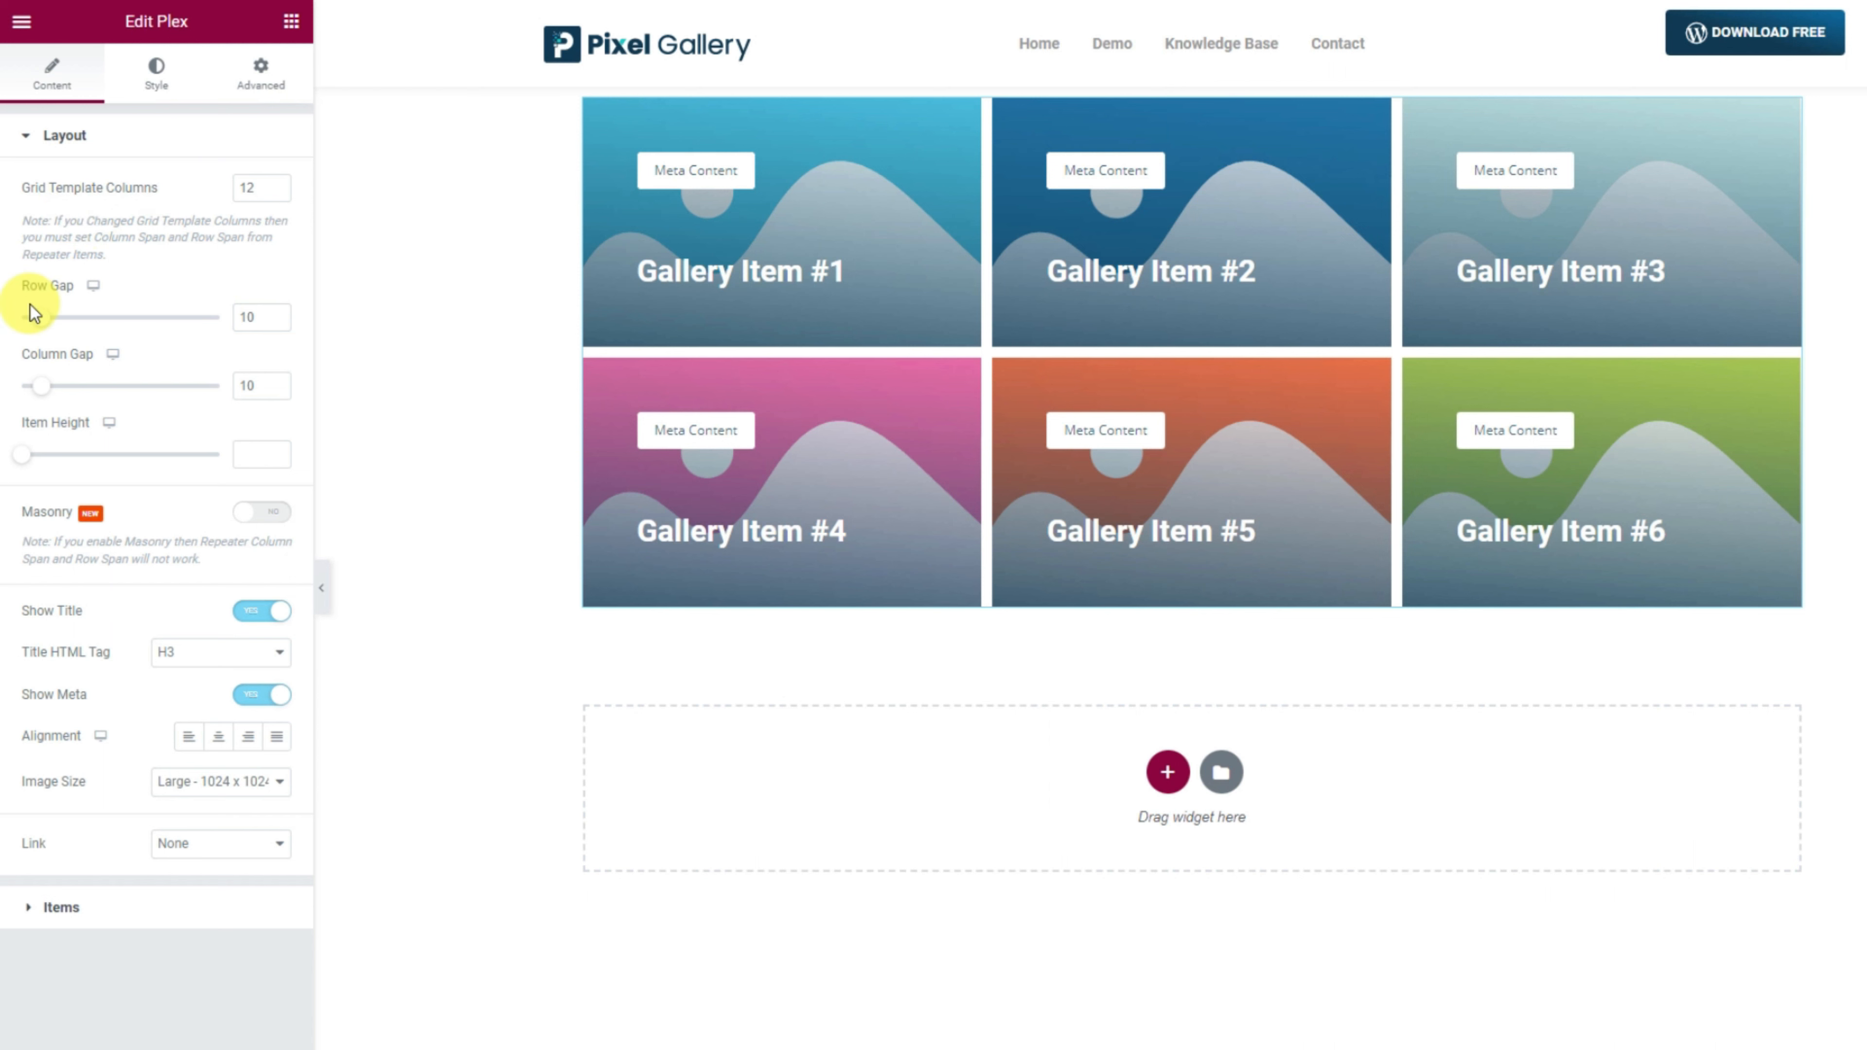
Step: Set the gallery's row gap to 35 and column gap to 36, and choose Full as the image size
drag(47, 324, 94, 329)
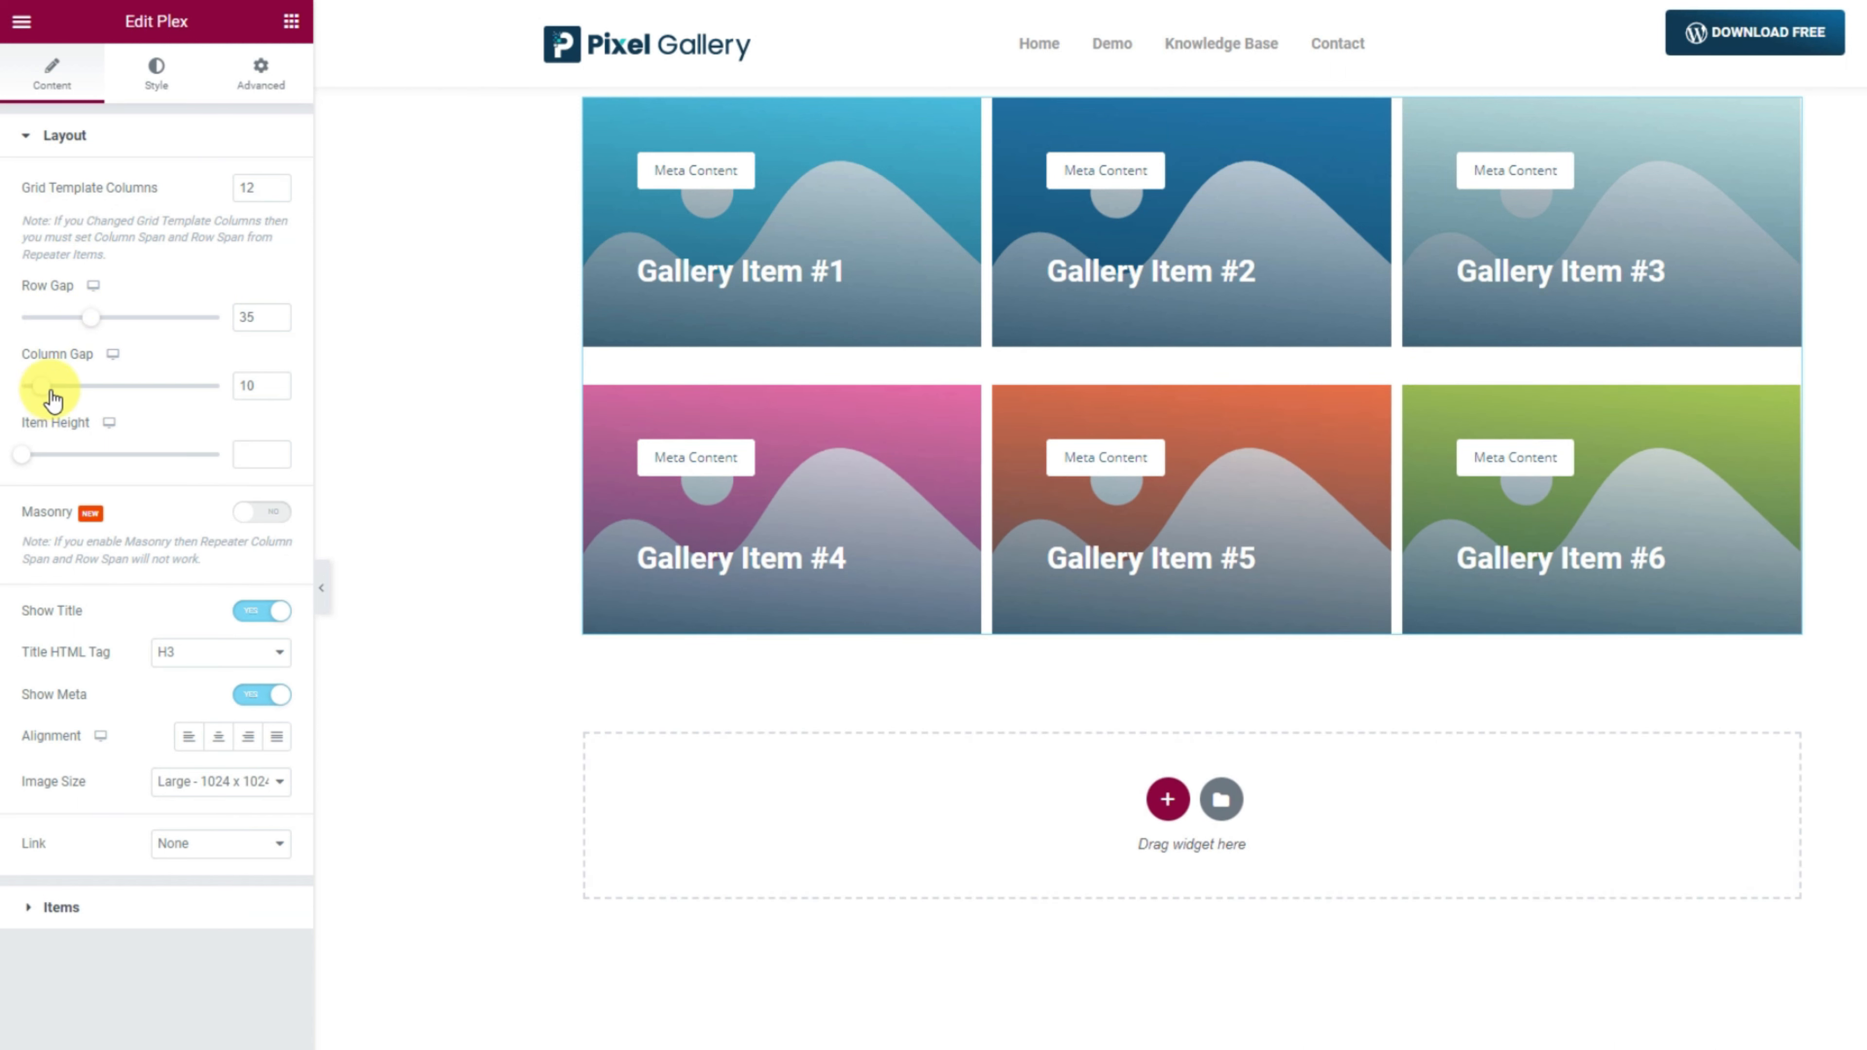
drag(41, 385, 103, 384)
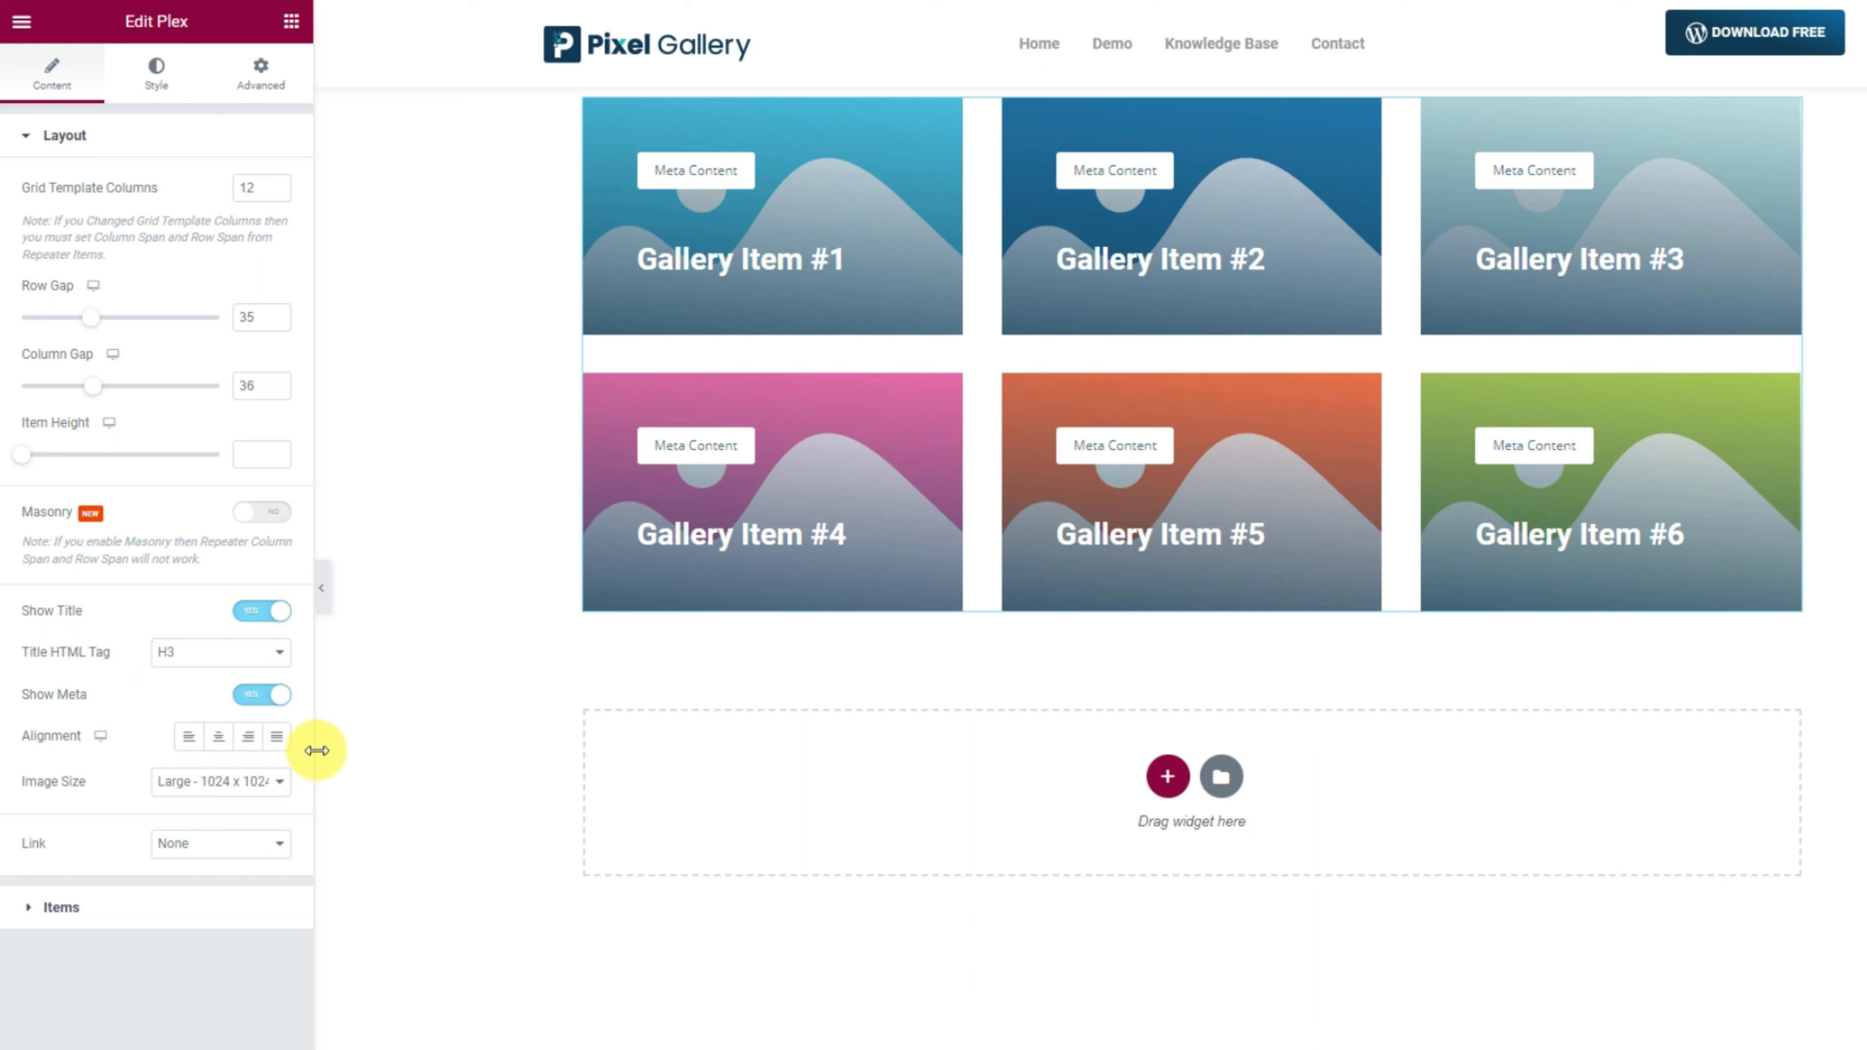
click(229, 784)
click(214, 927)
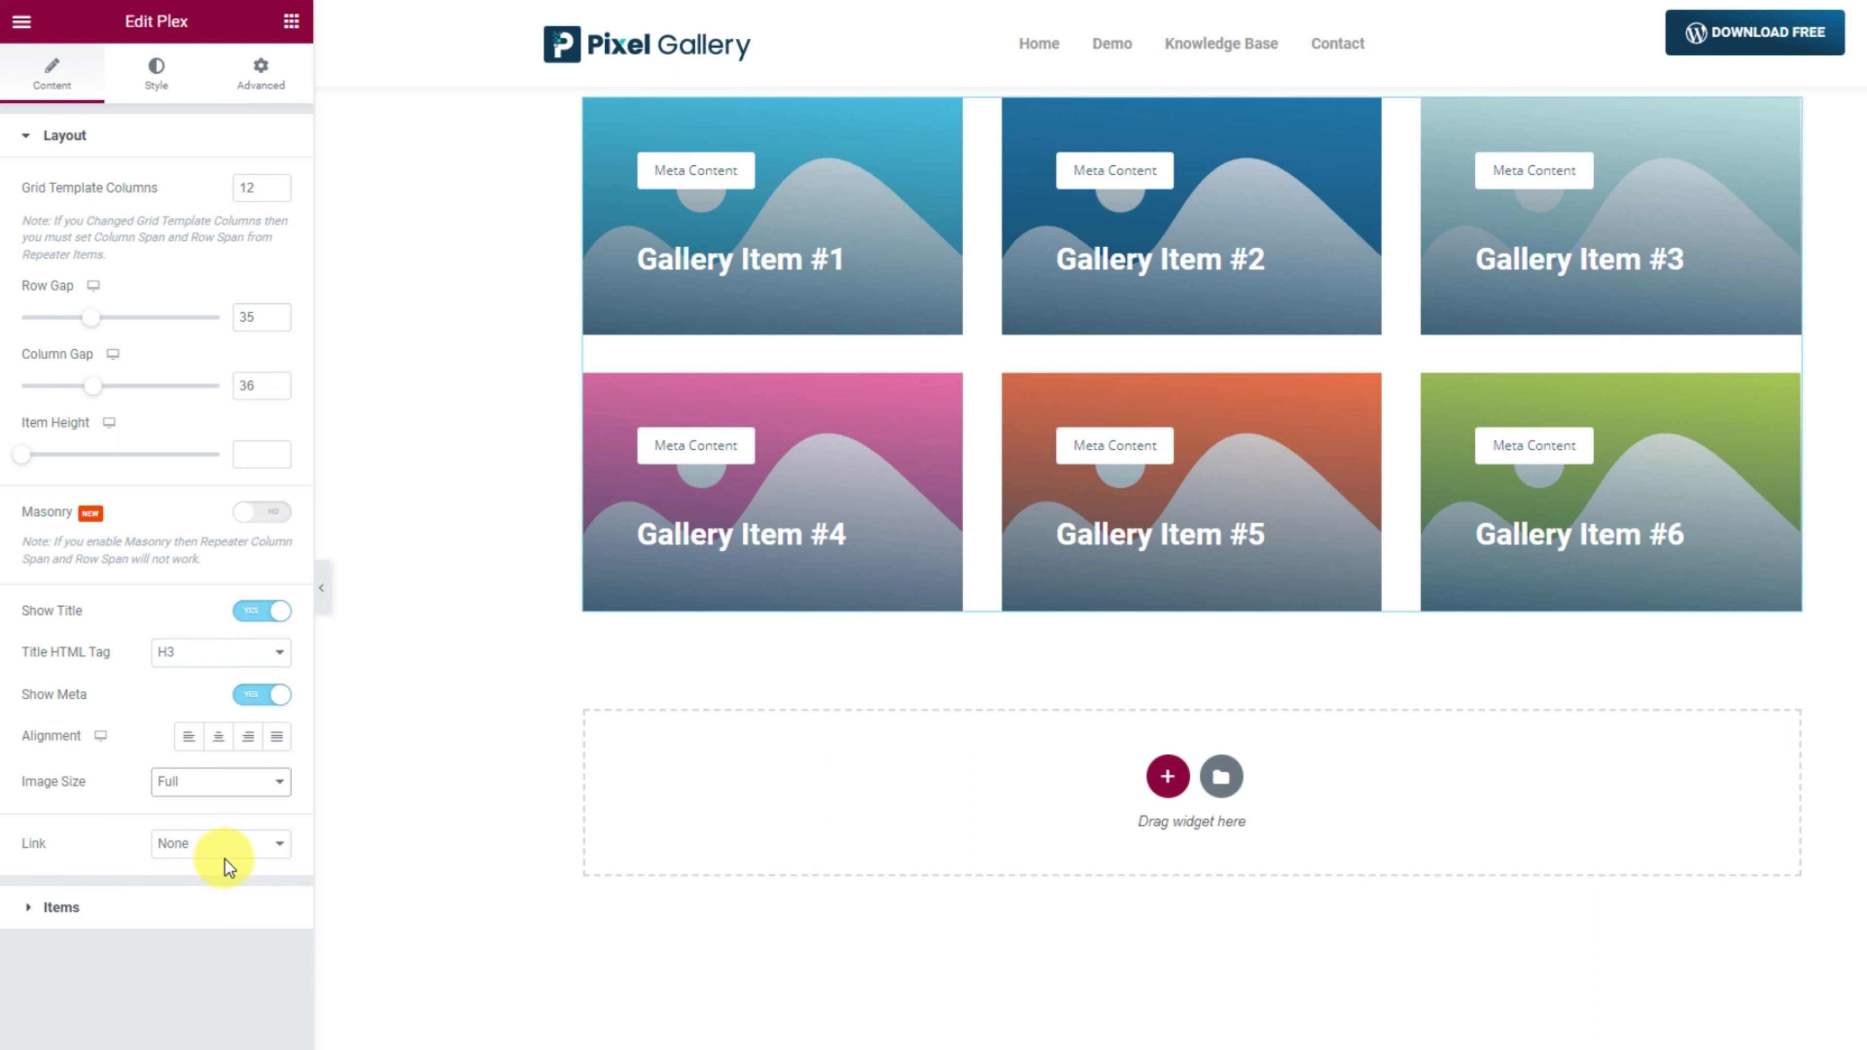
Step: Link the gallery items to their Media File and restrict the link target to Only Button
click(225, 860)
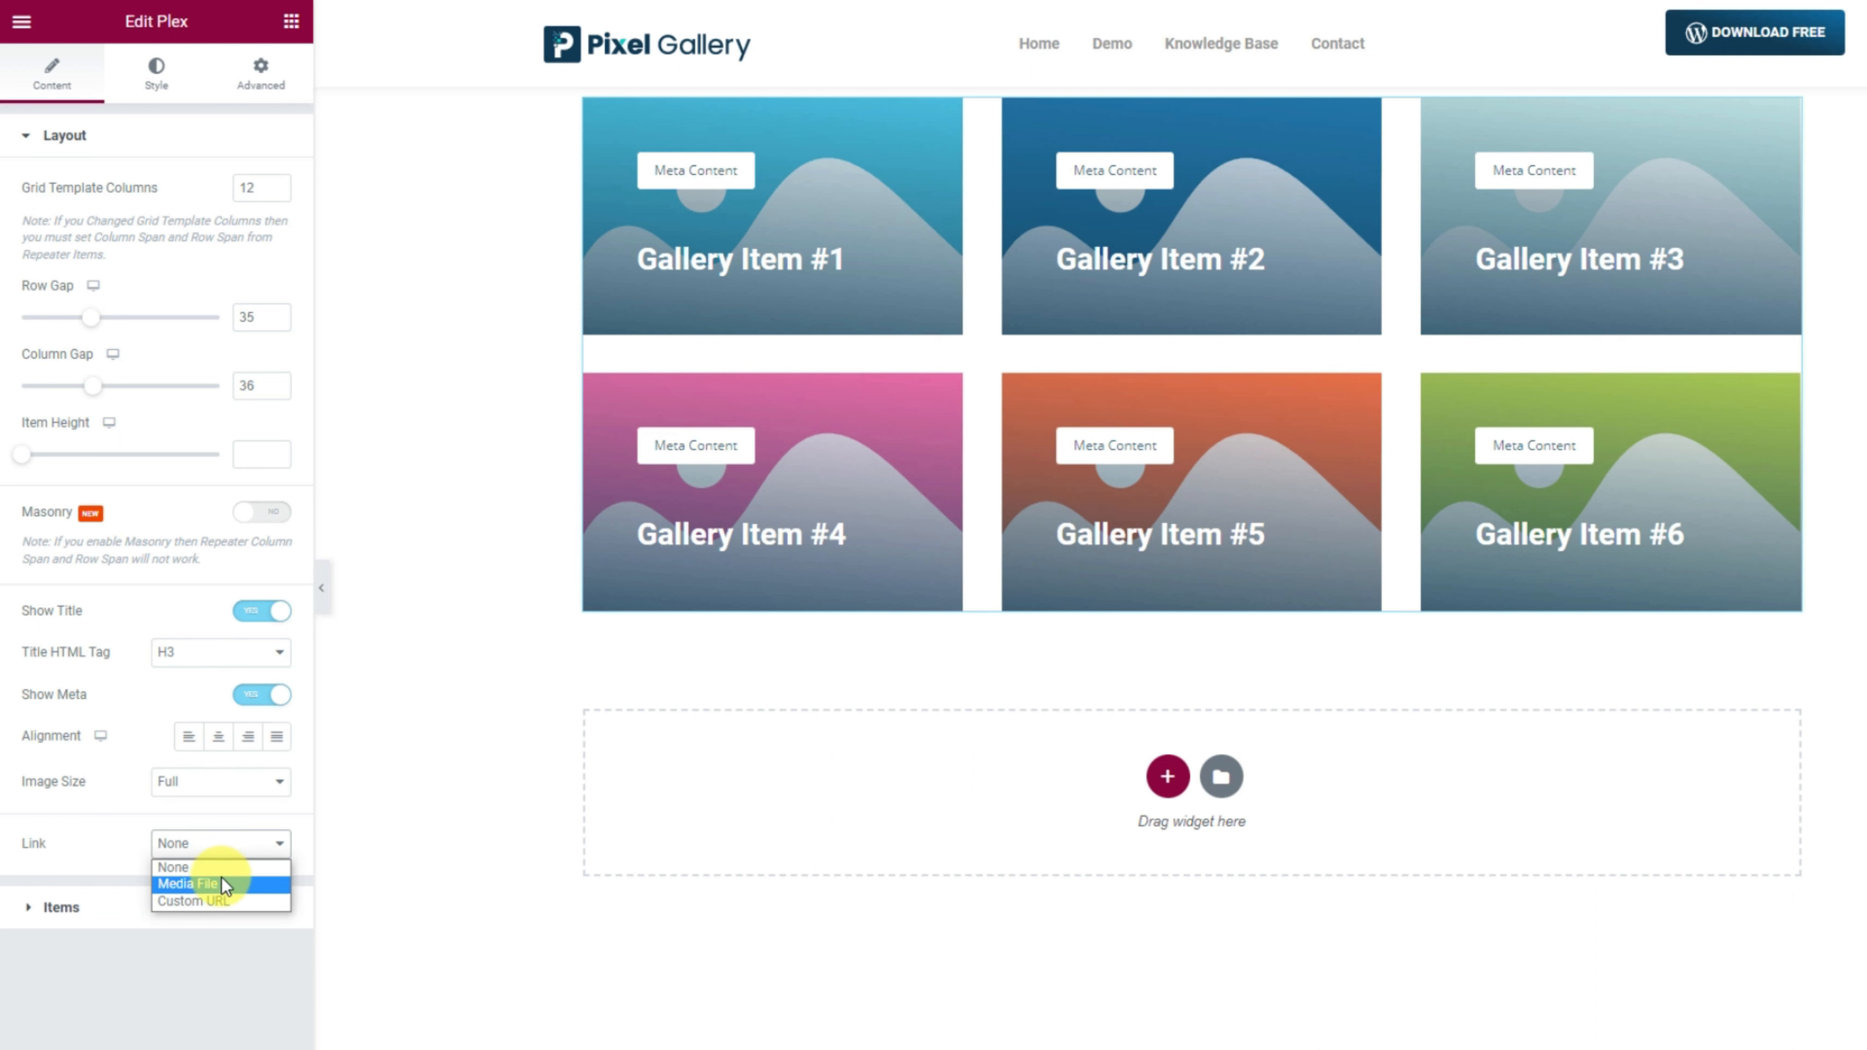
click(220, 885)
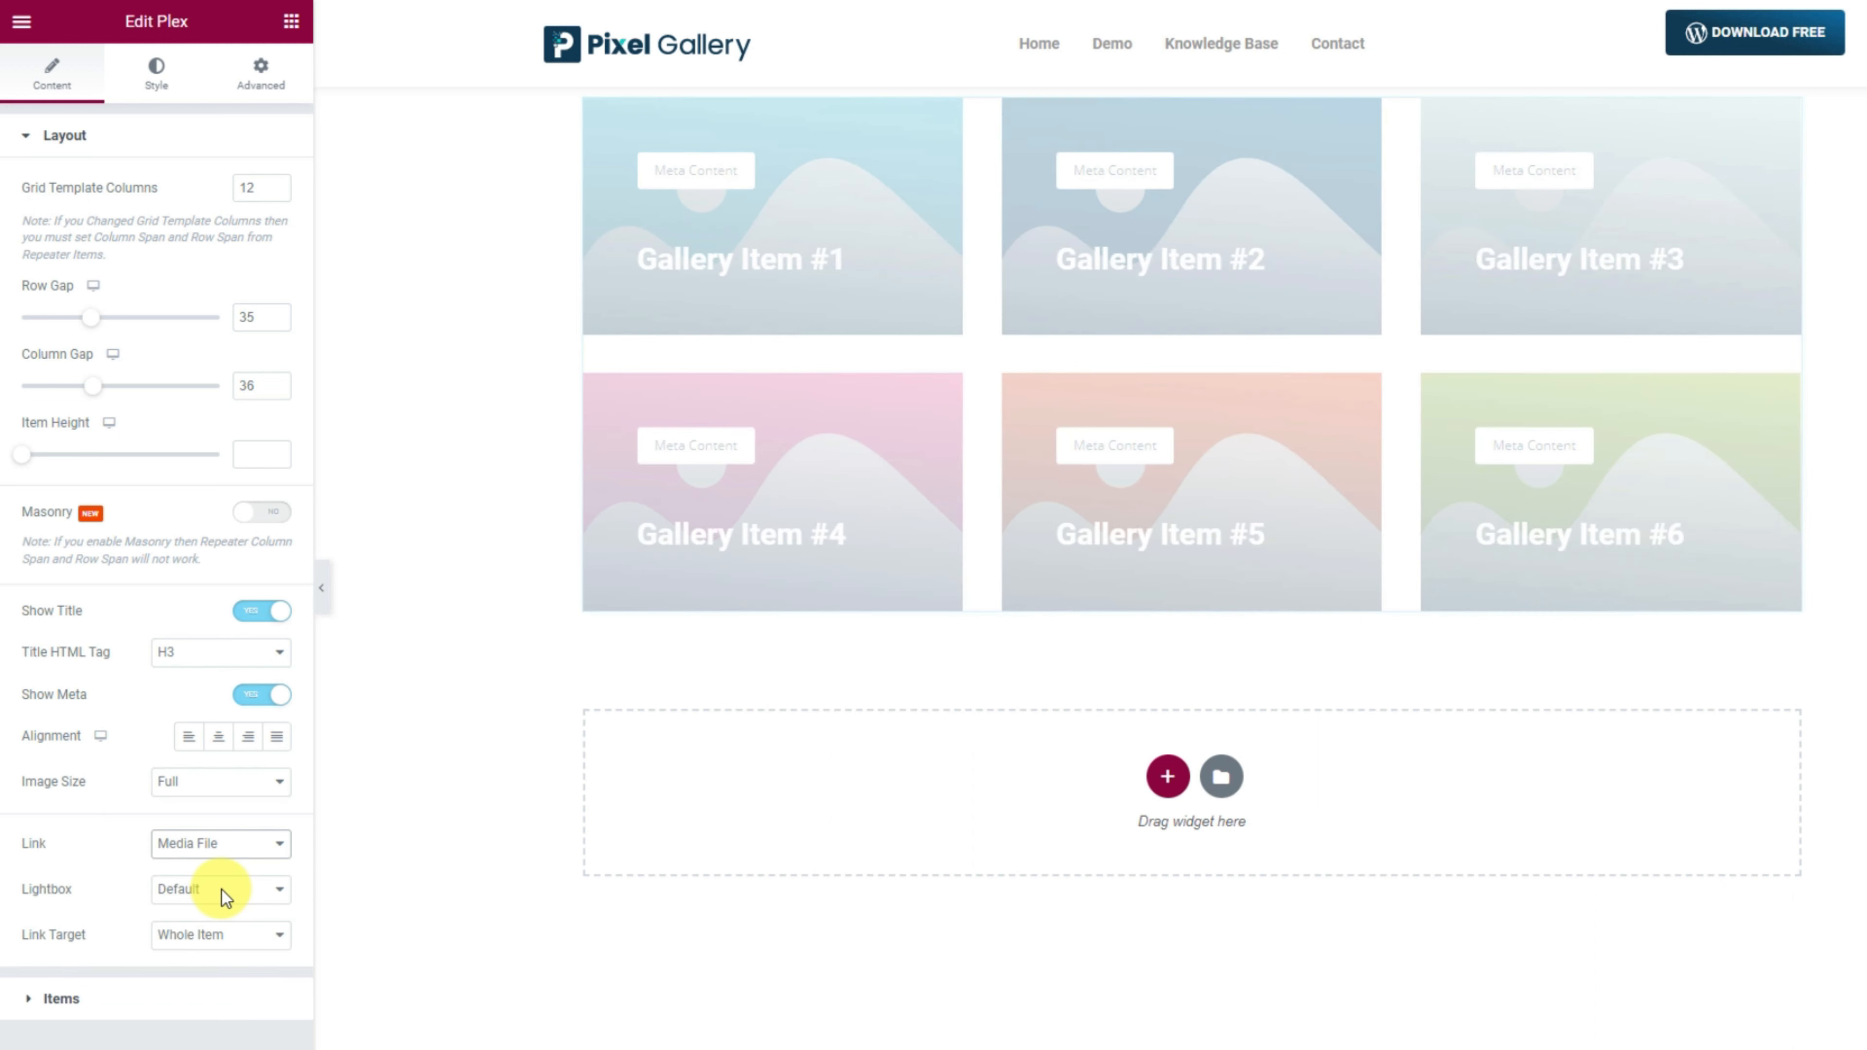
click(220, 936)
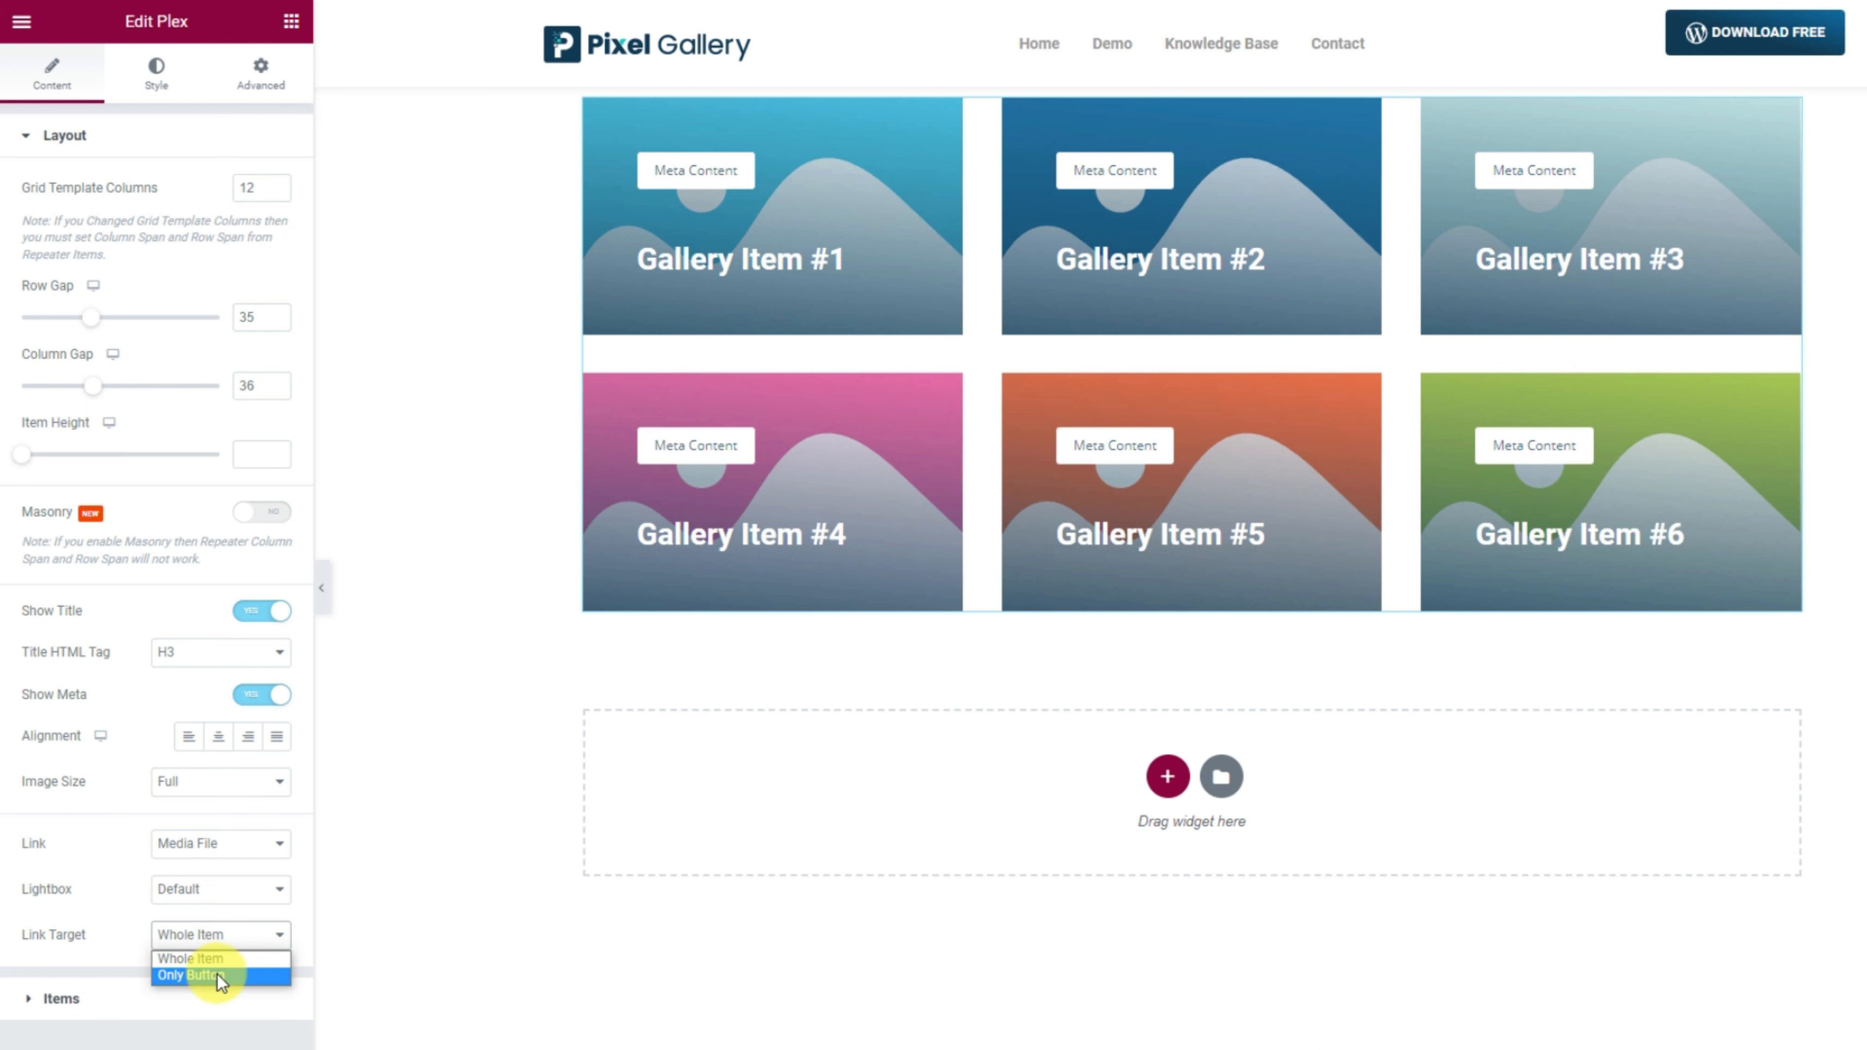
click(218, 974)
mouse_move(864, 559)
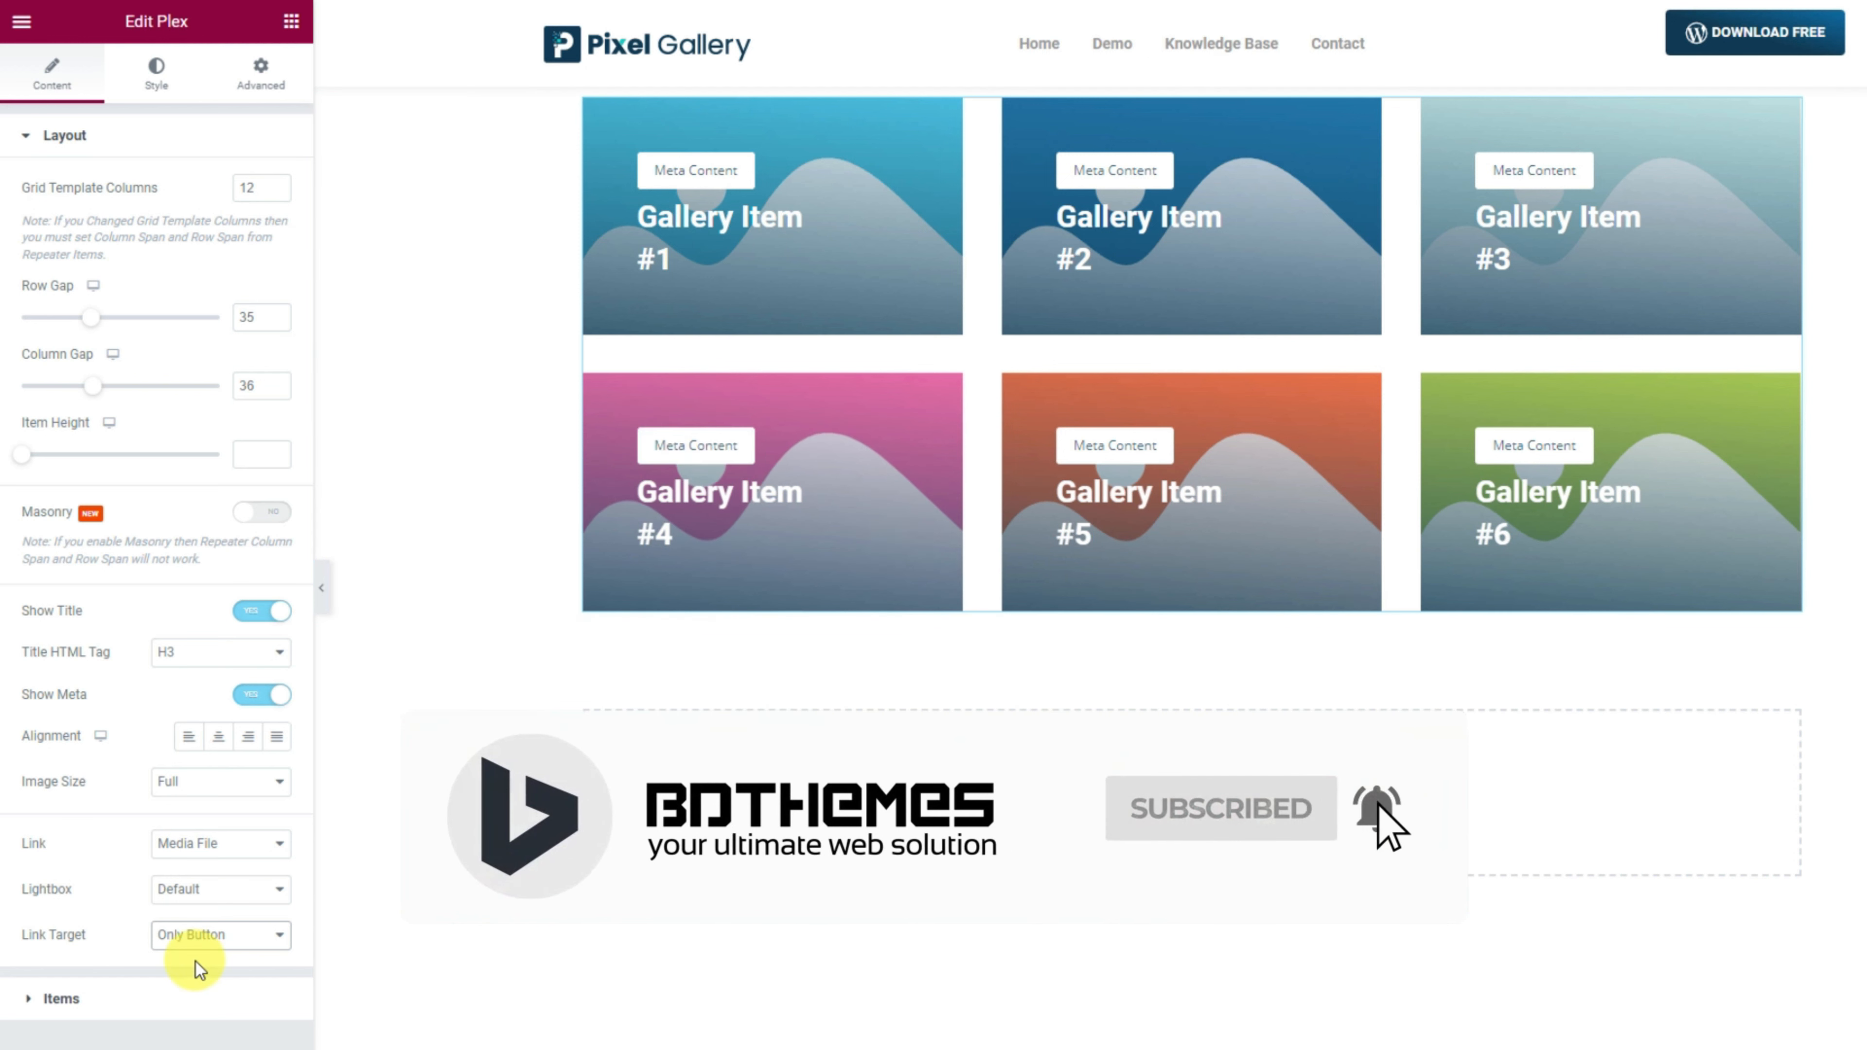
Step: Replace Gallery Item #1's placeholder with the media library photo of a dark-haired woman among silver flakes
click(62, 999)
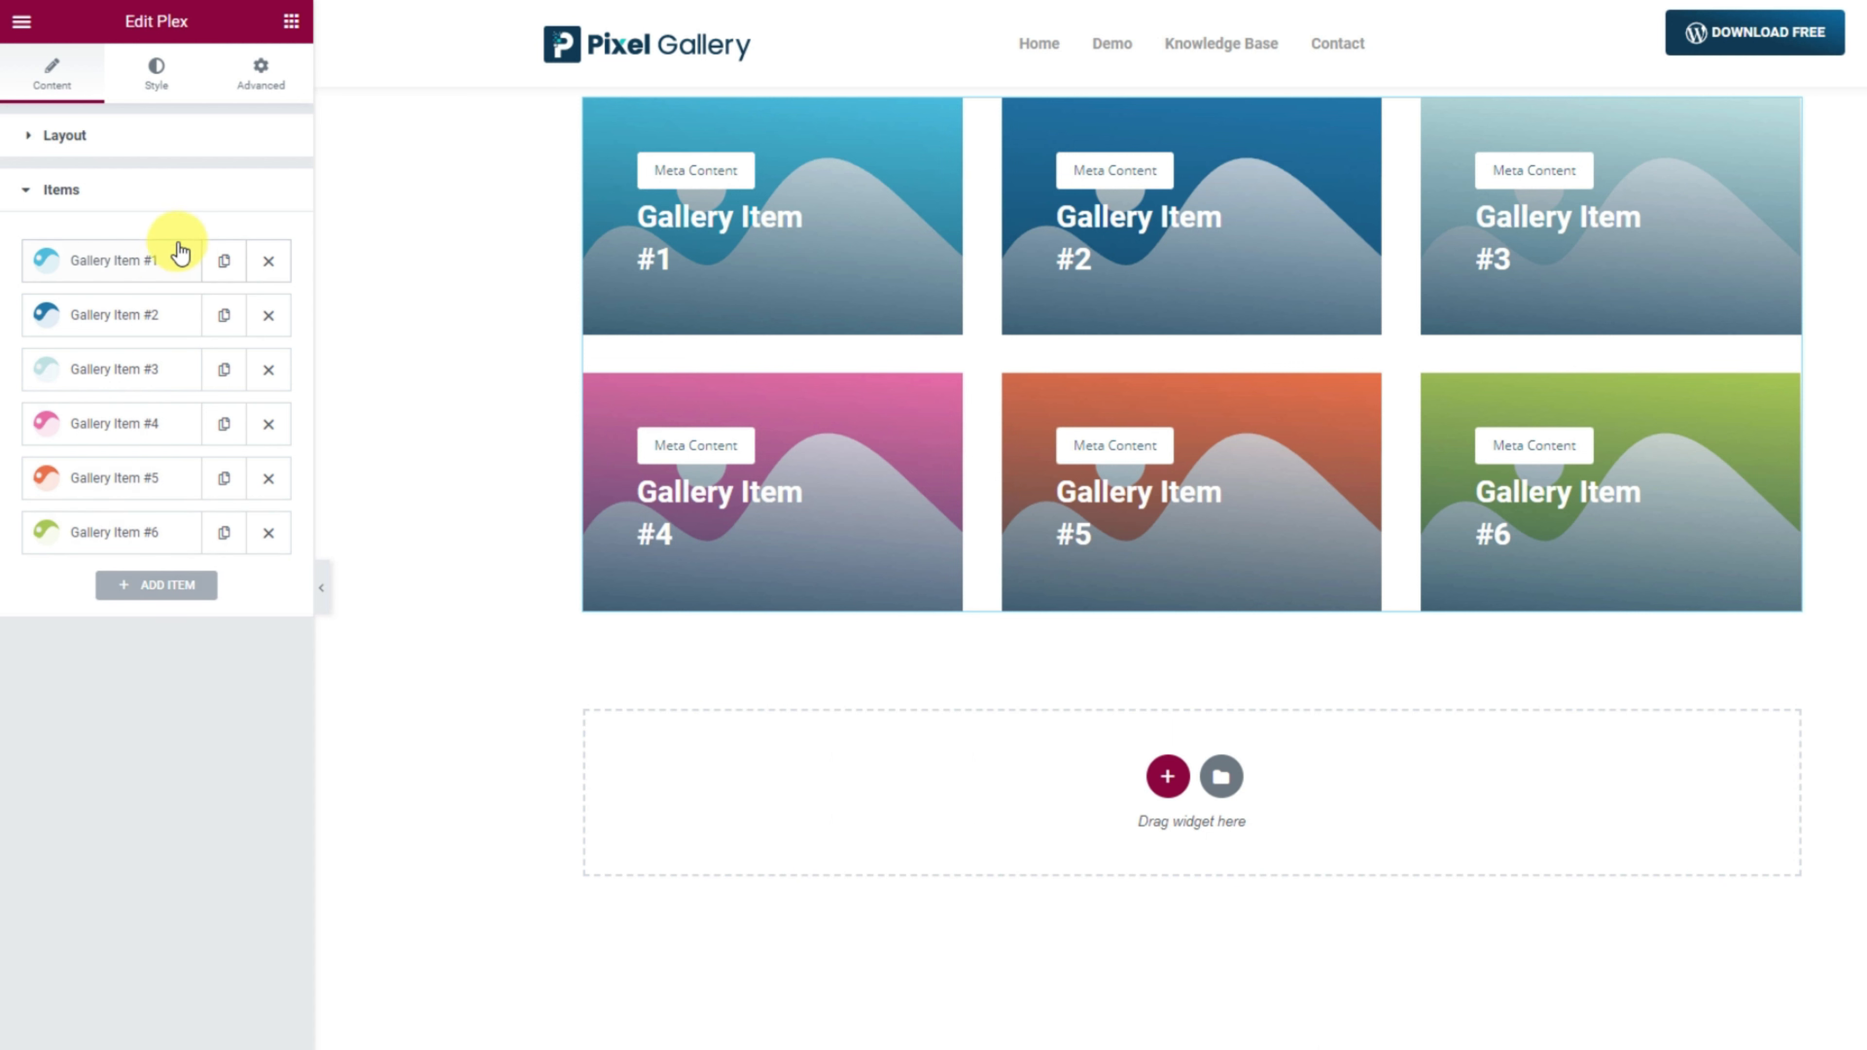
click(156, 271)
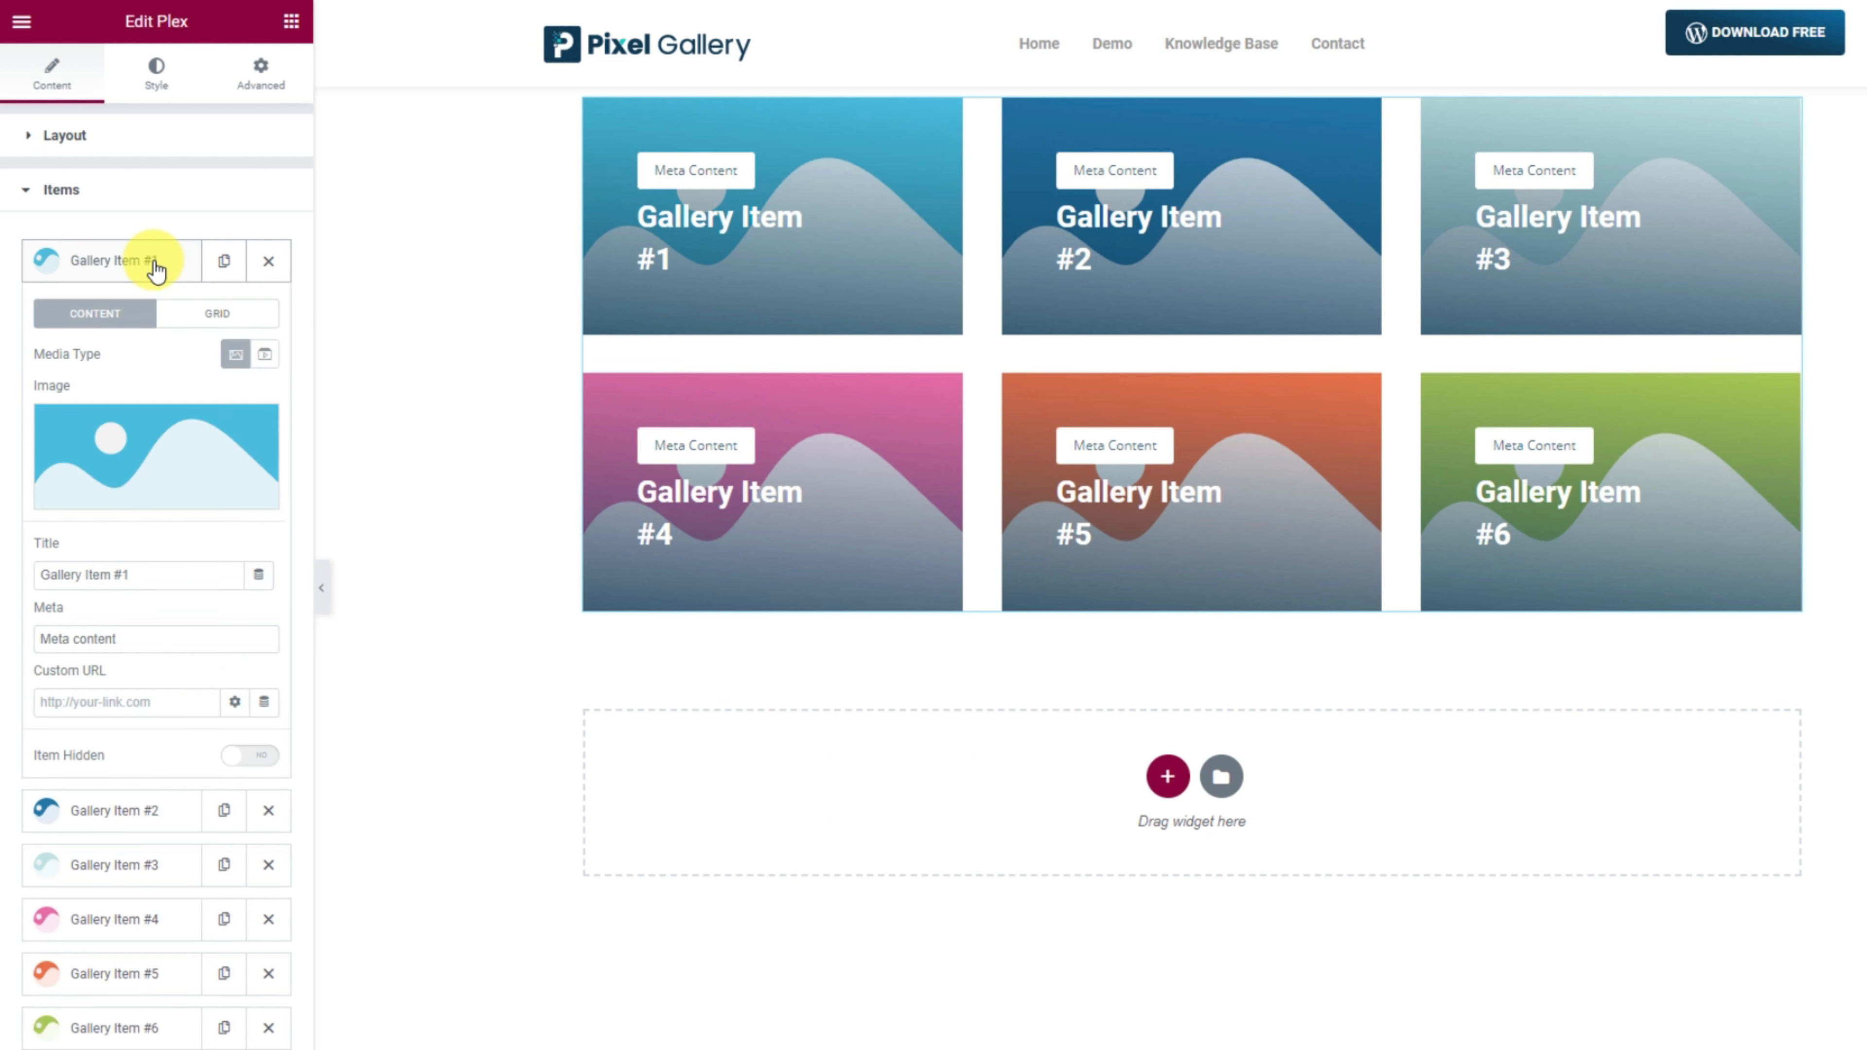
click(145, 441)
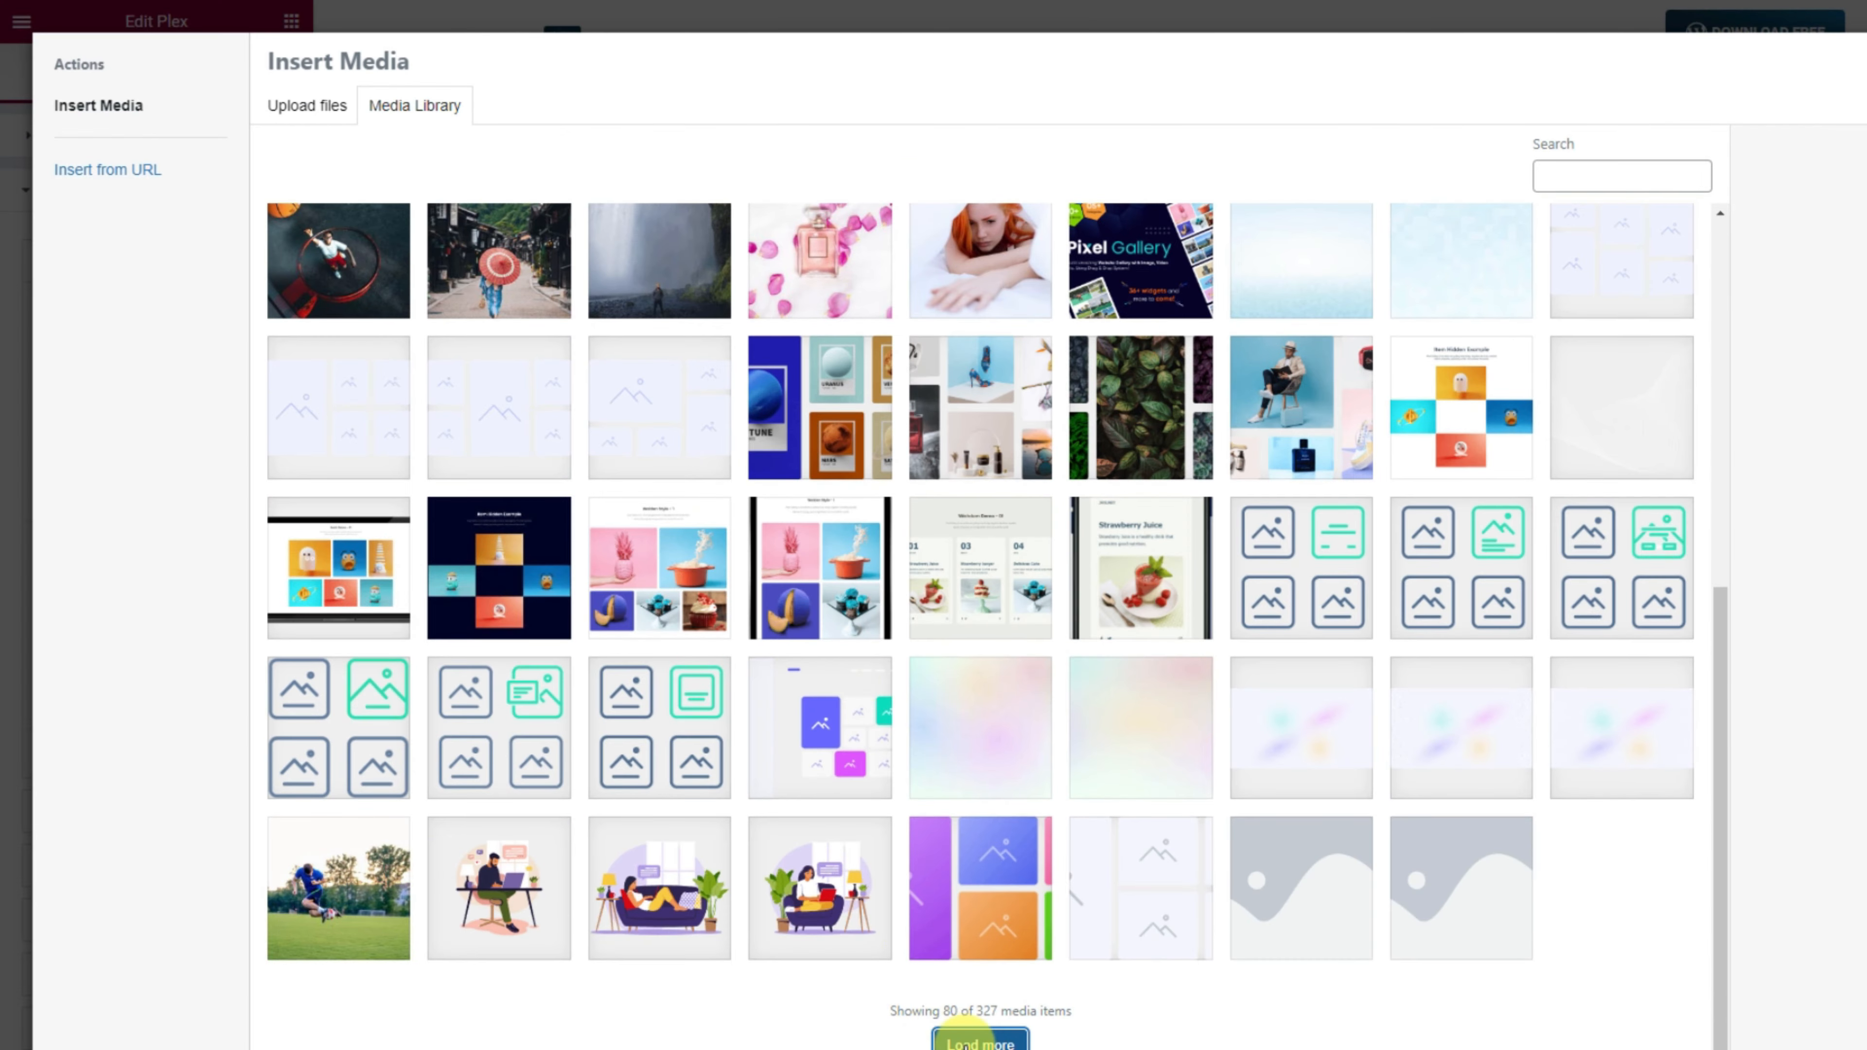
click(980, 1041)
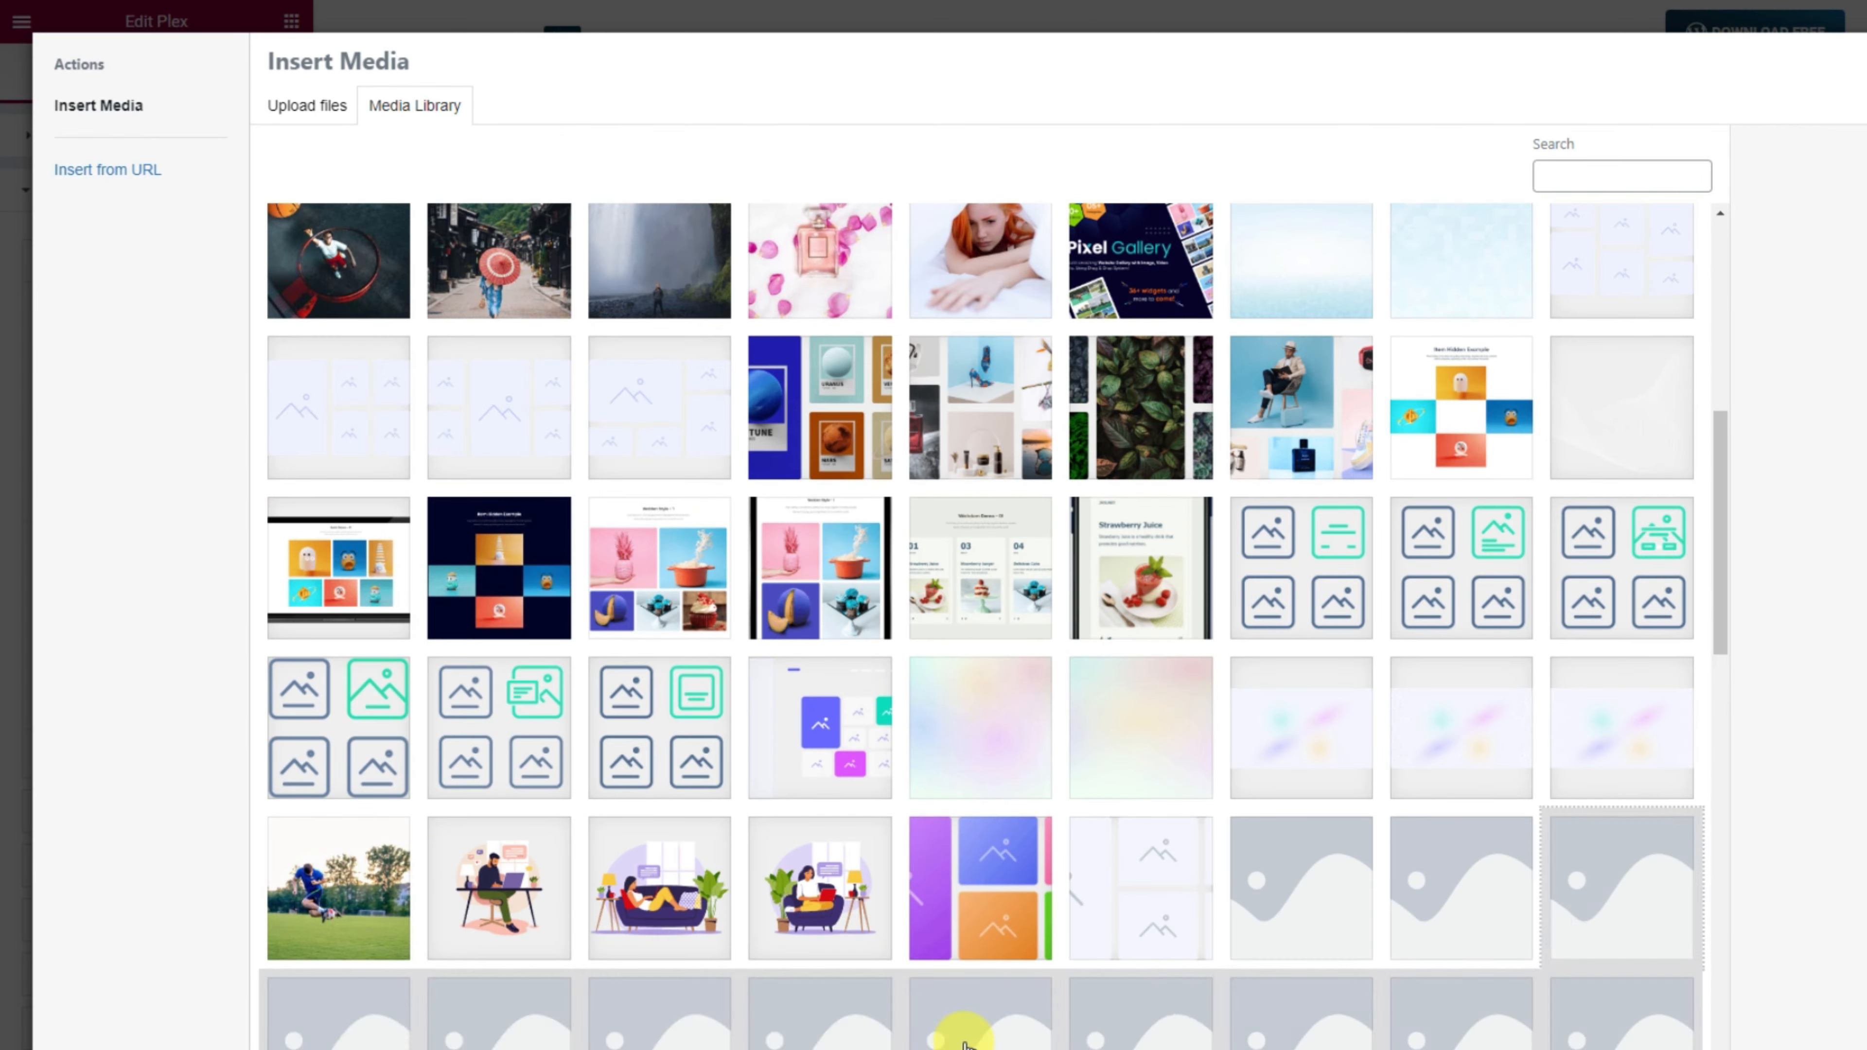
scroll(659, 664, down, 10)
click(659, 664)
click(1860, 1043)
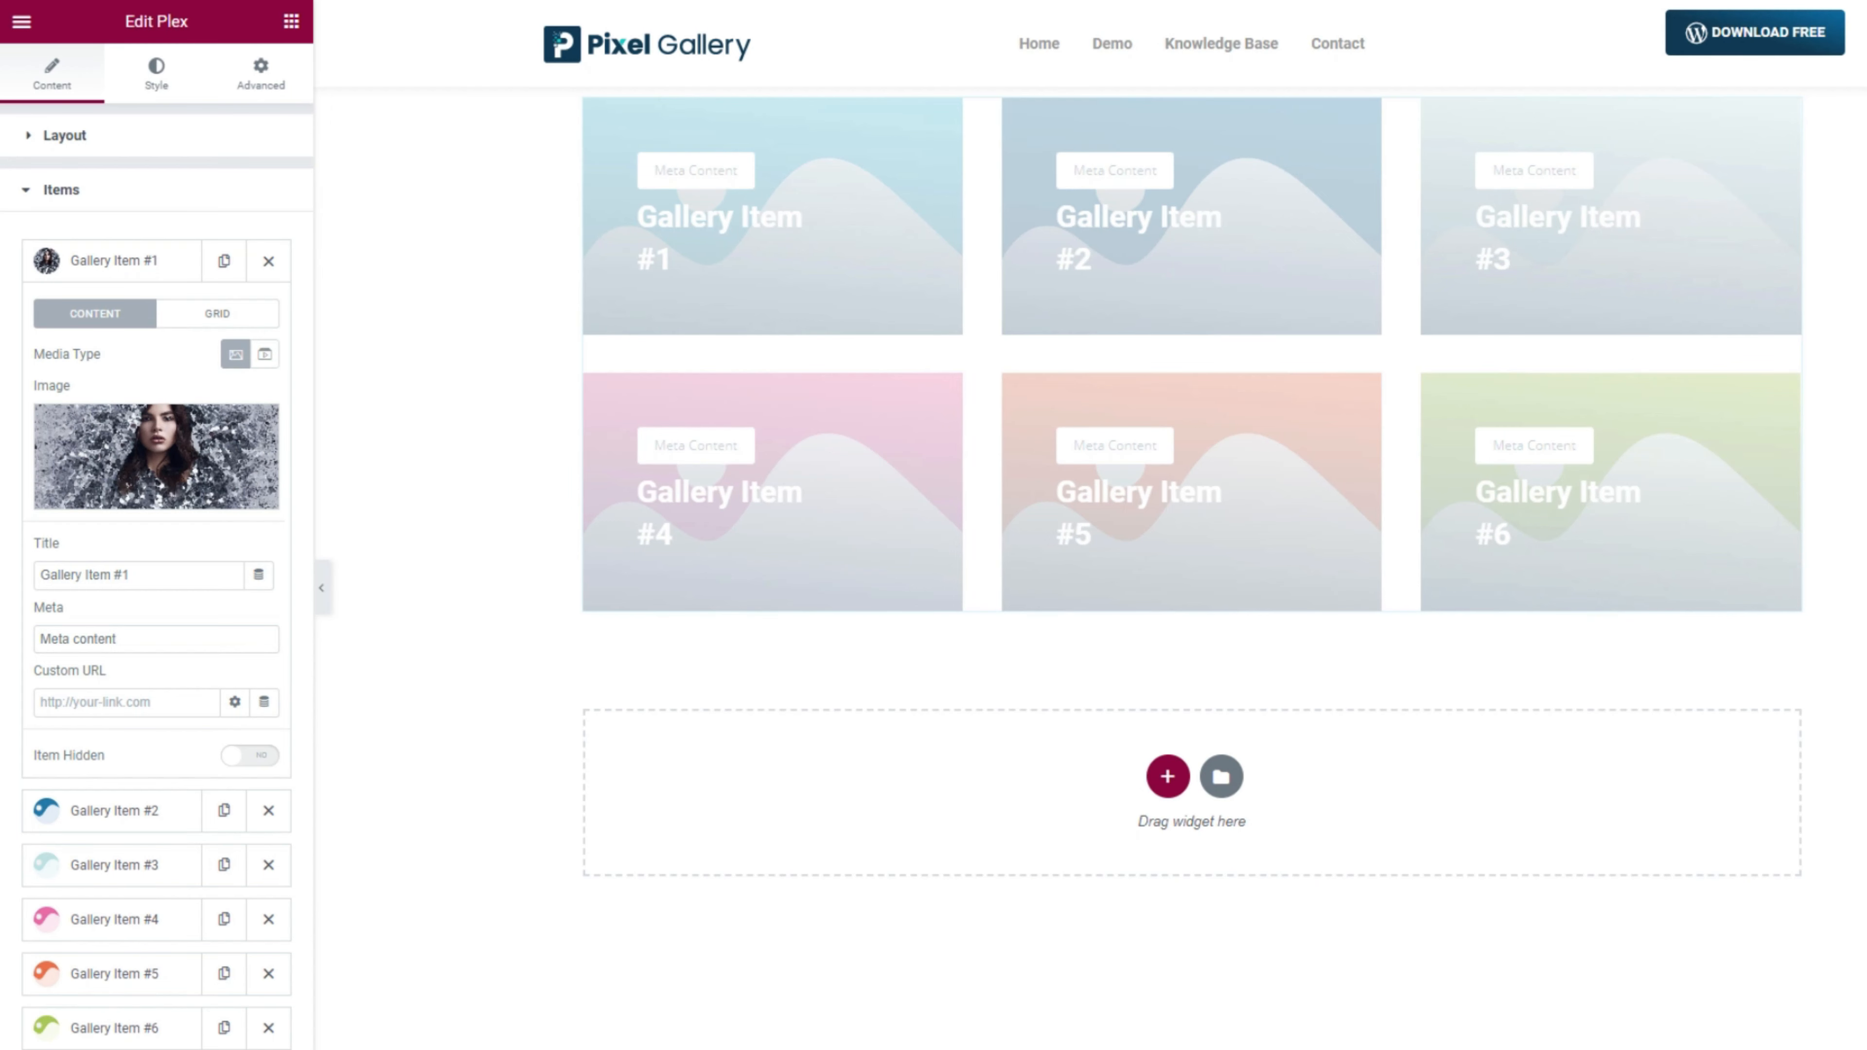
Step: Title the first gallery item "Amazing Girl" and set its meta text to "Gallery"
drag(155, 574, 11, 574)
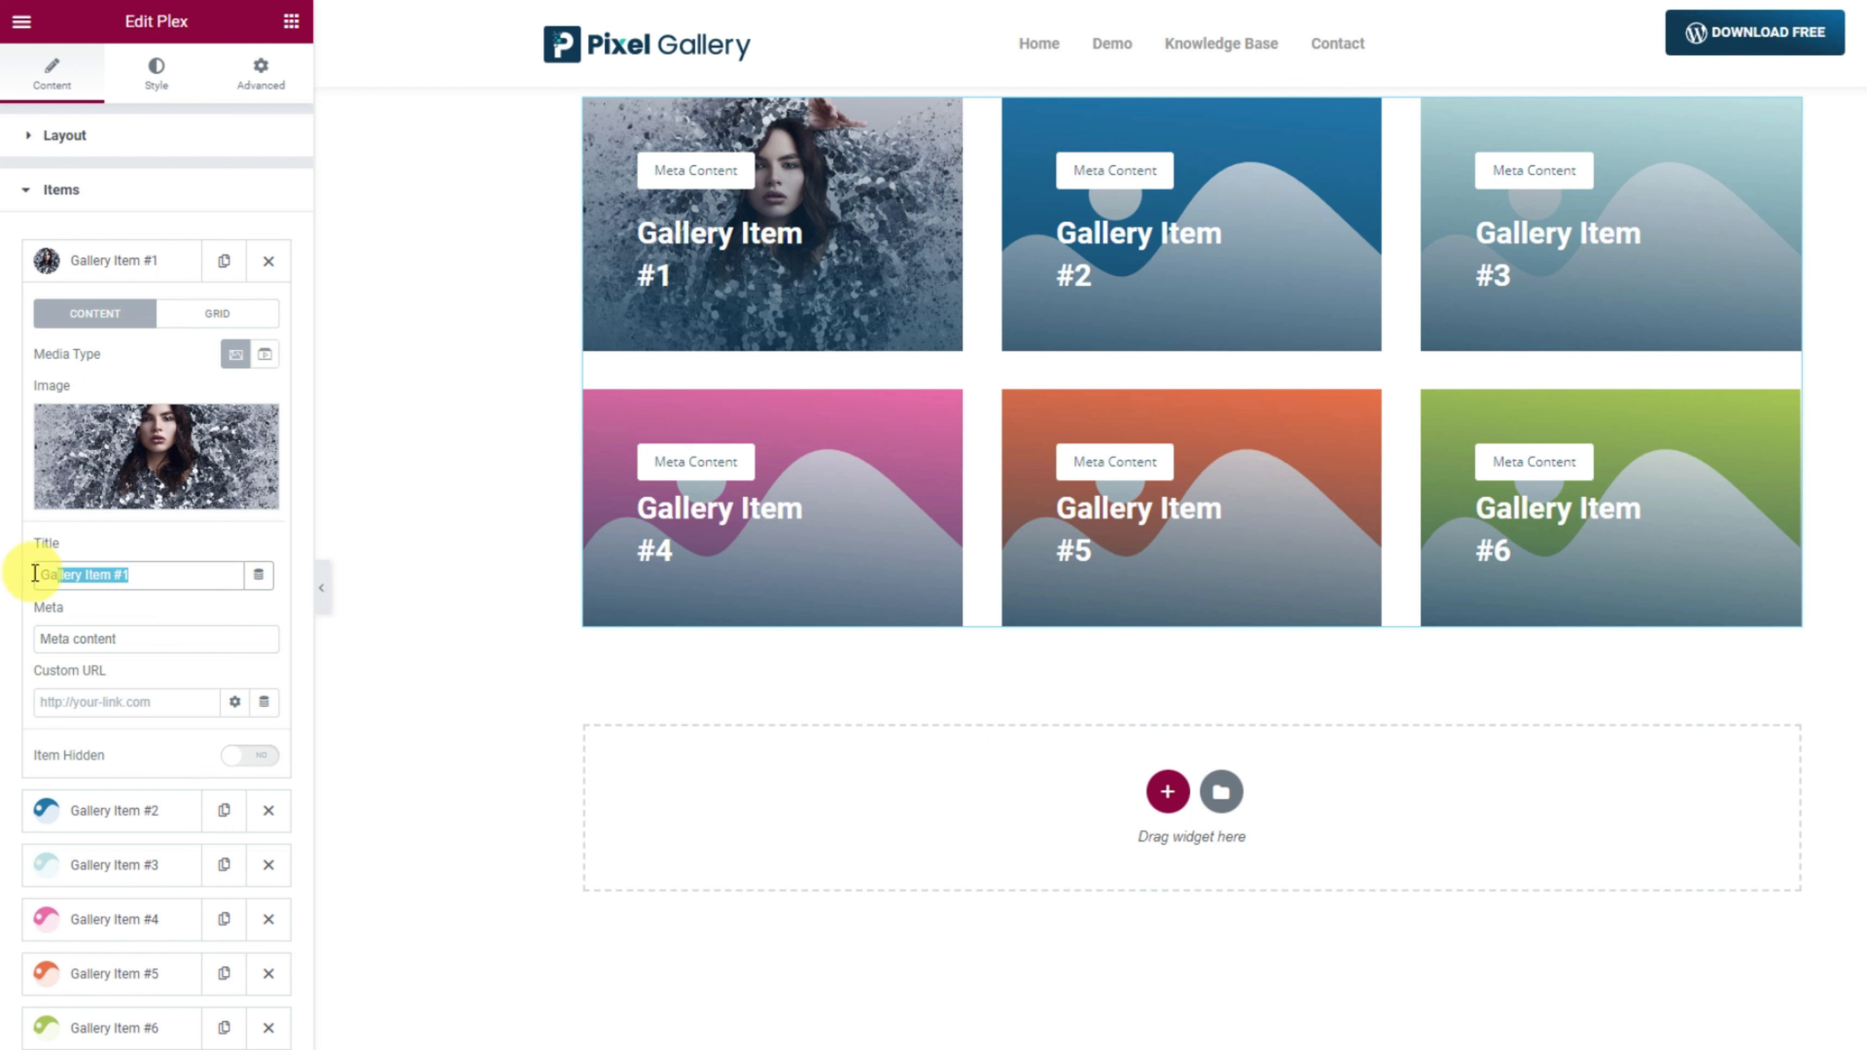
text(Amazing Girl)
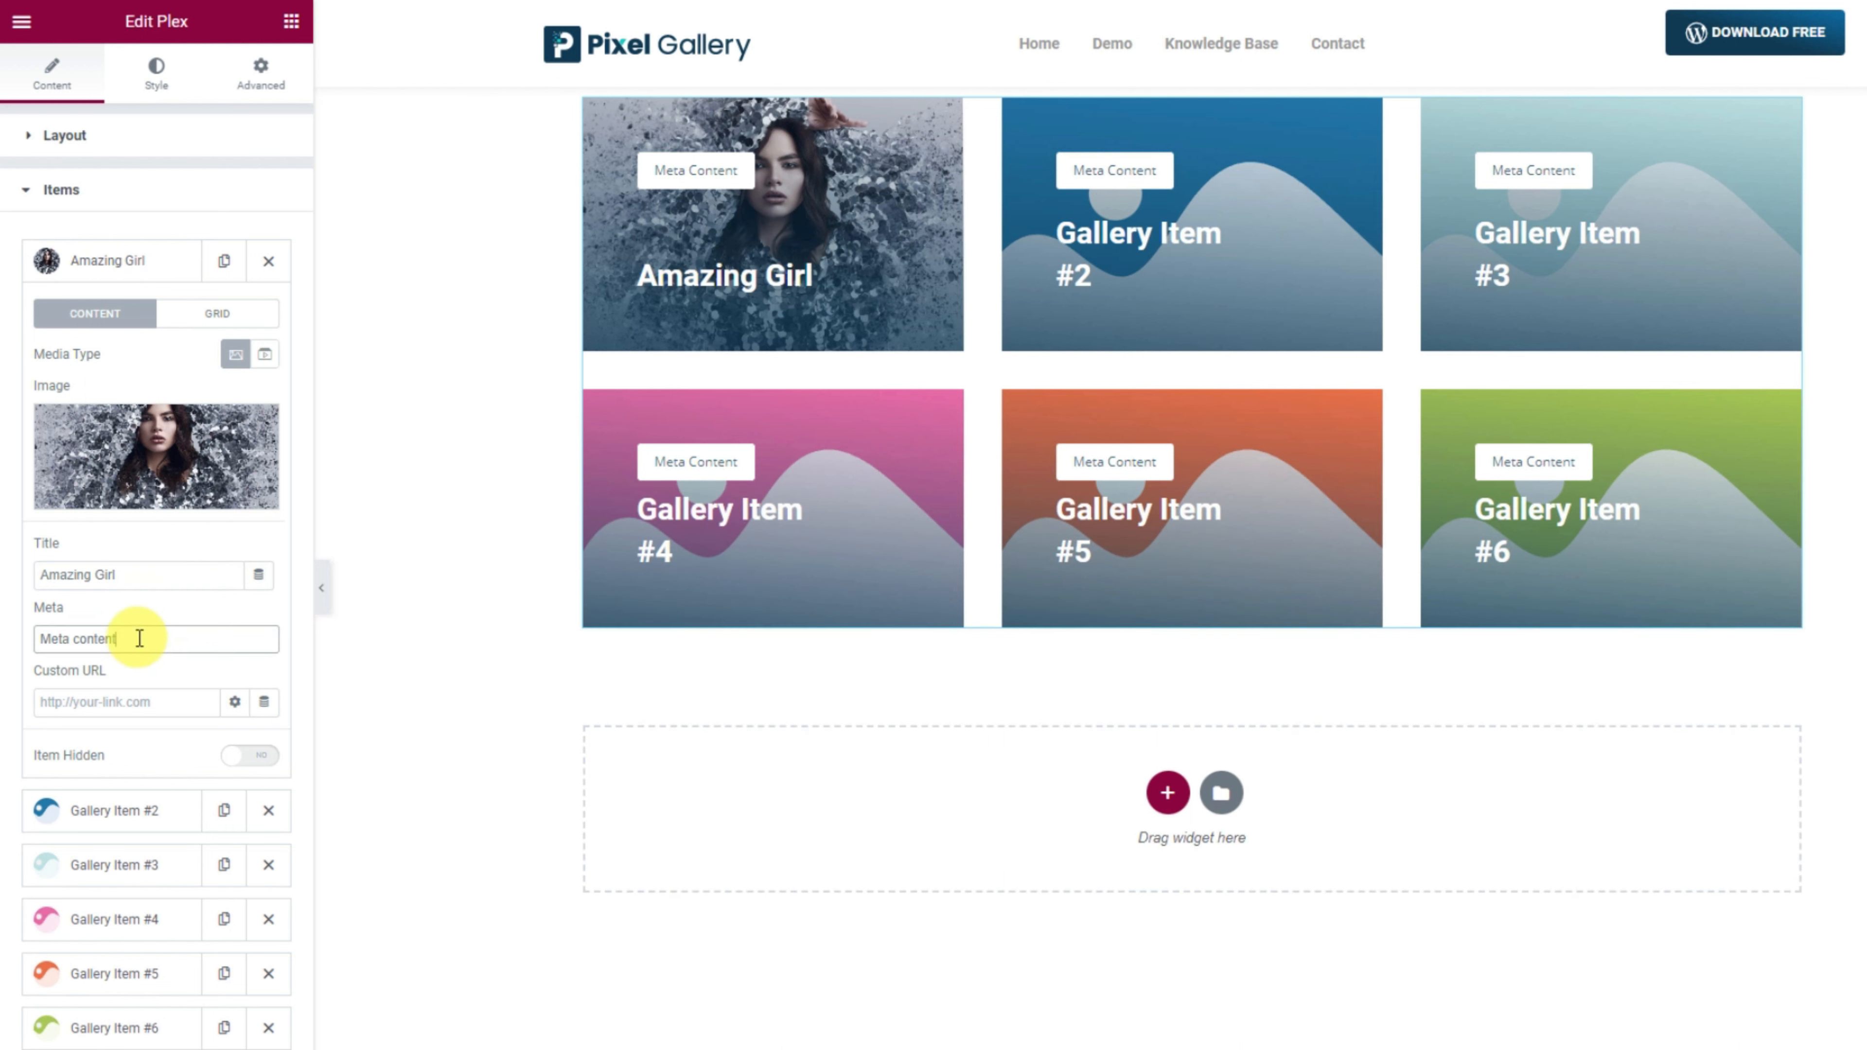
drag(133, 637, 4, 648)
text(Gallery)
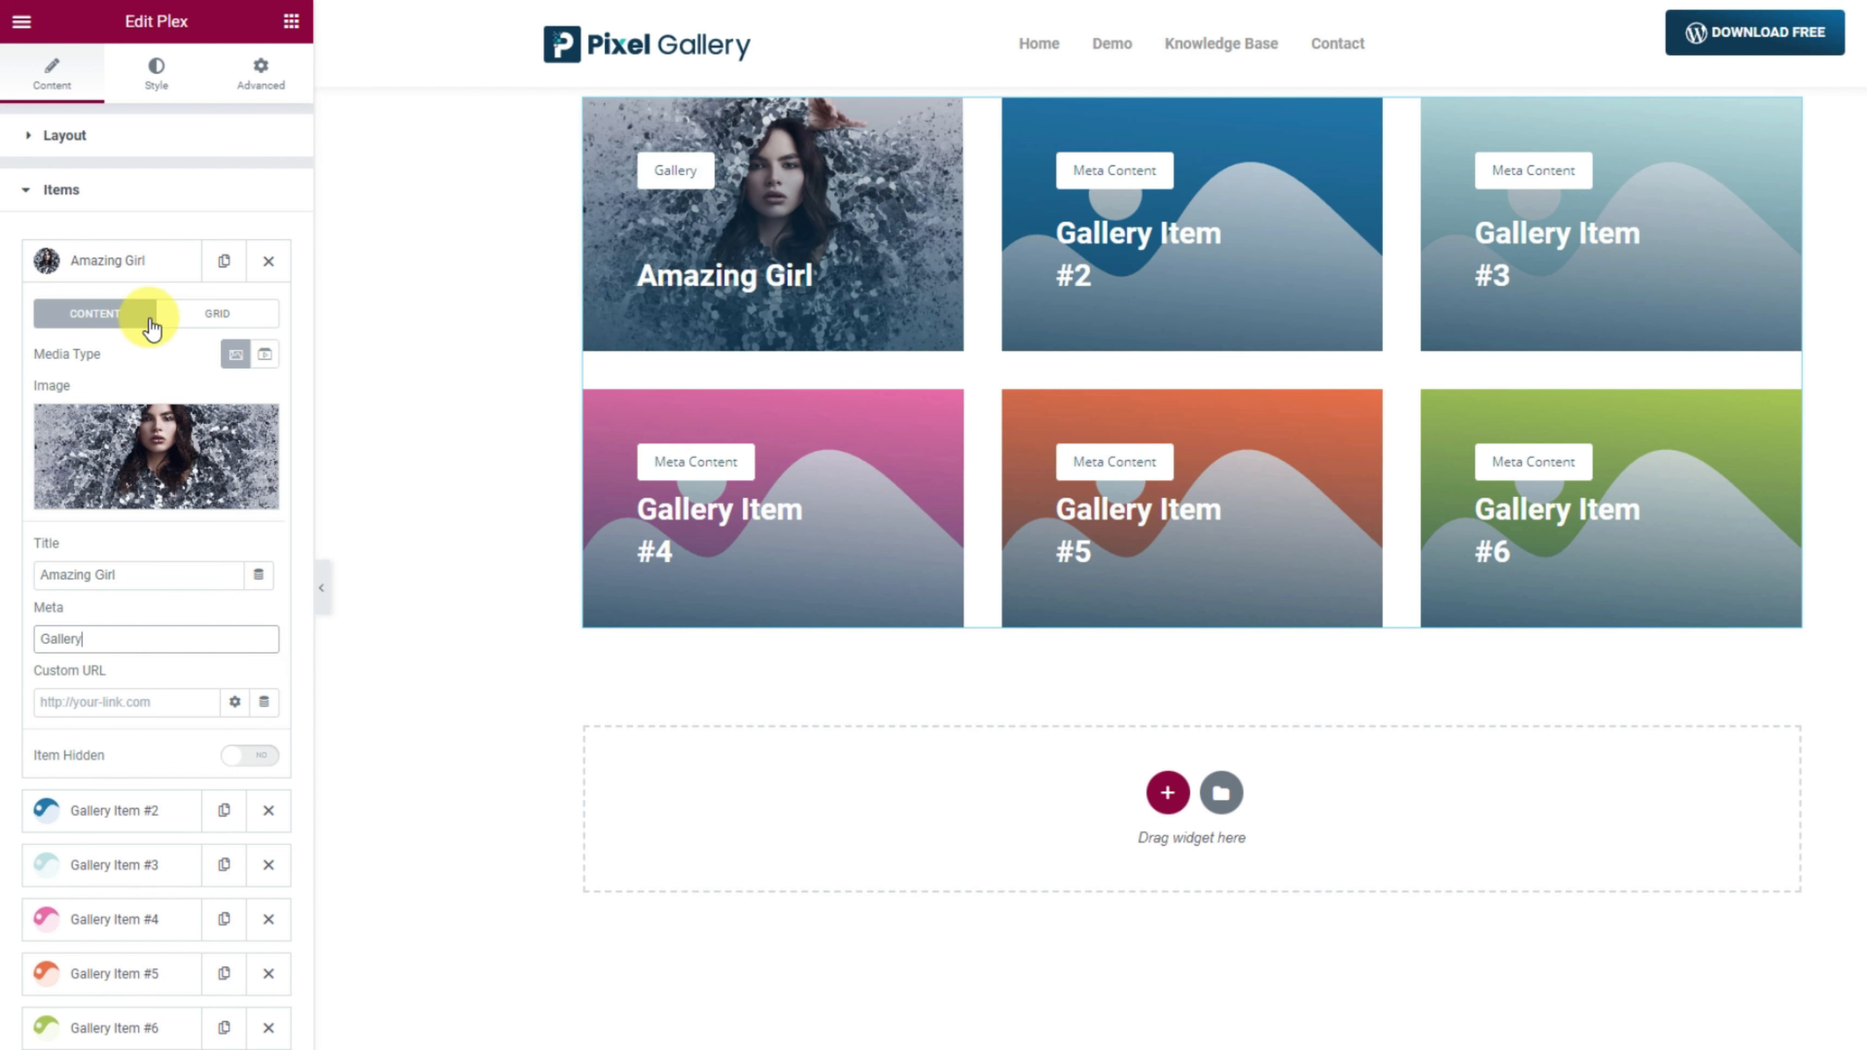
click(125, 259)
Step: Title Gallery Item #2 "Neon Light District" and set its meta text to "City"
click(131, 315)
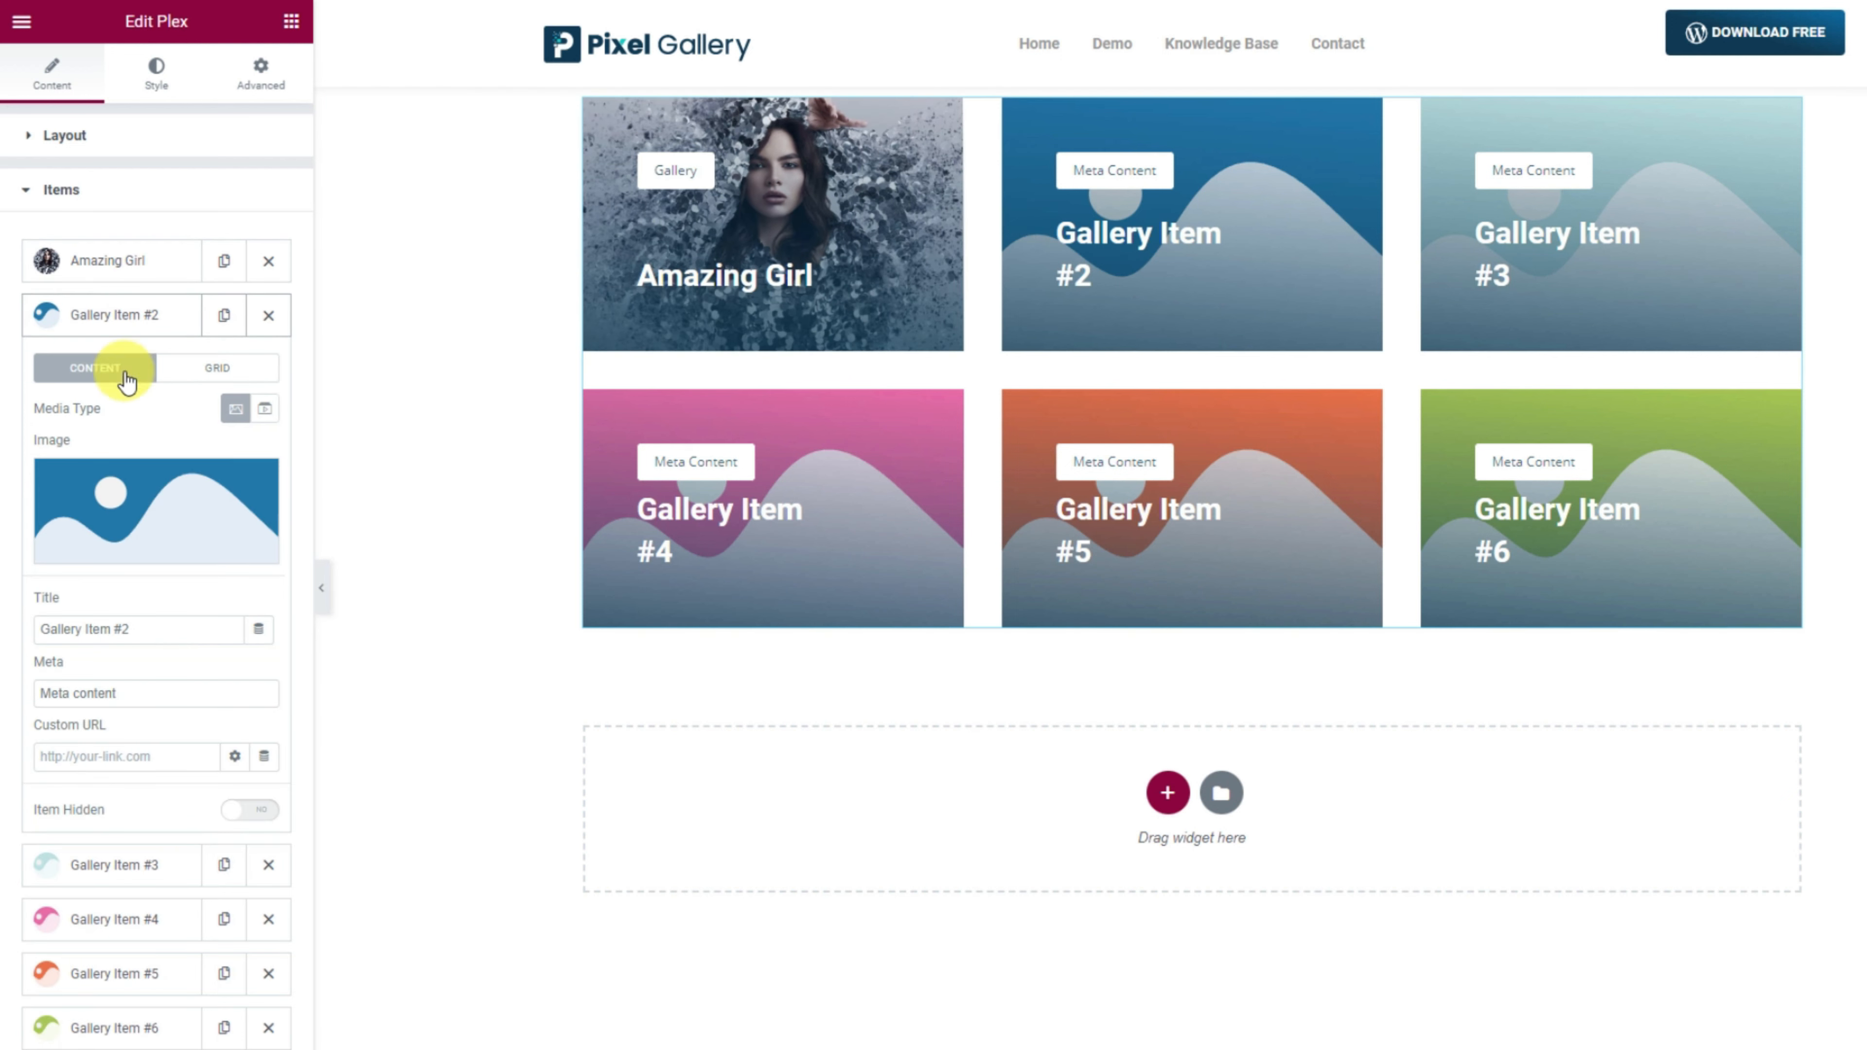
drag(143, 629, 8, 632)
text(Neon Light District)
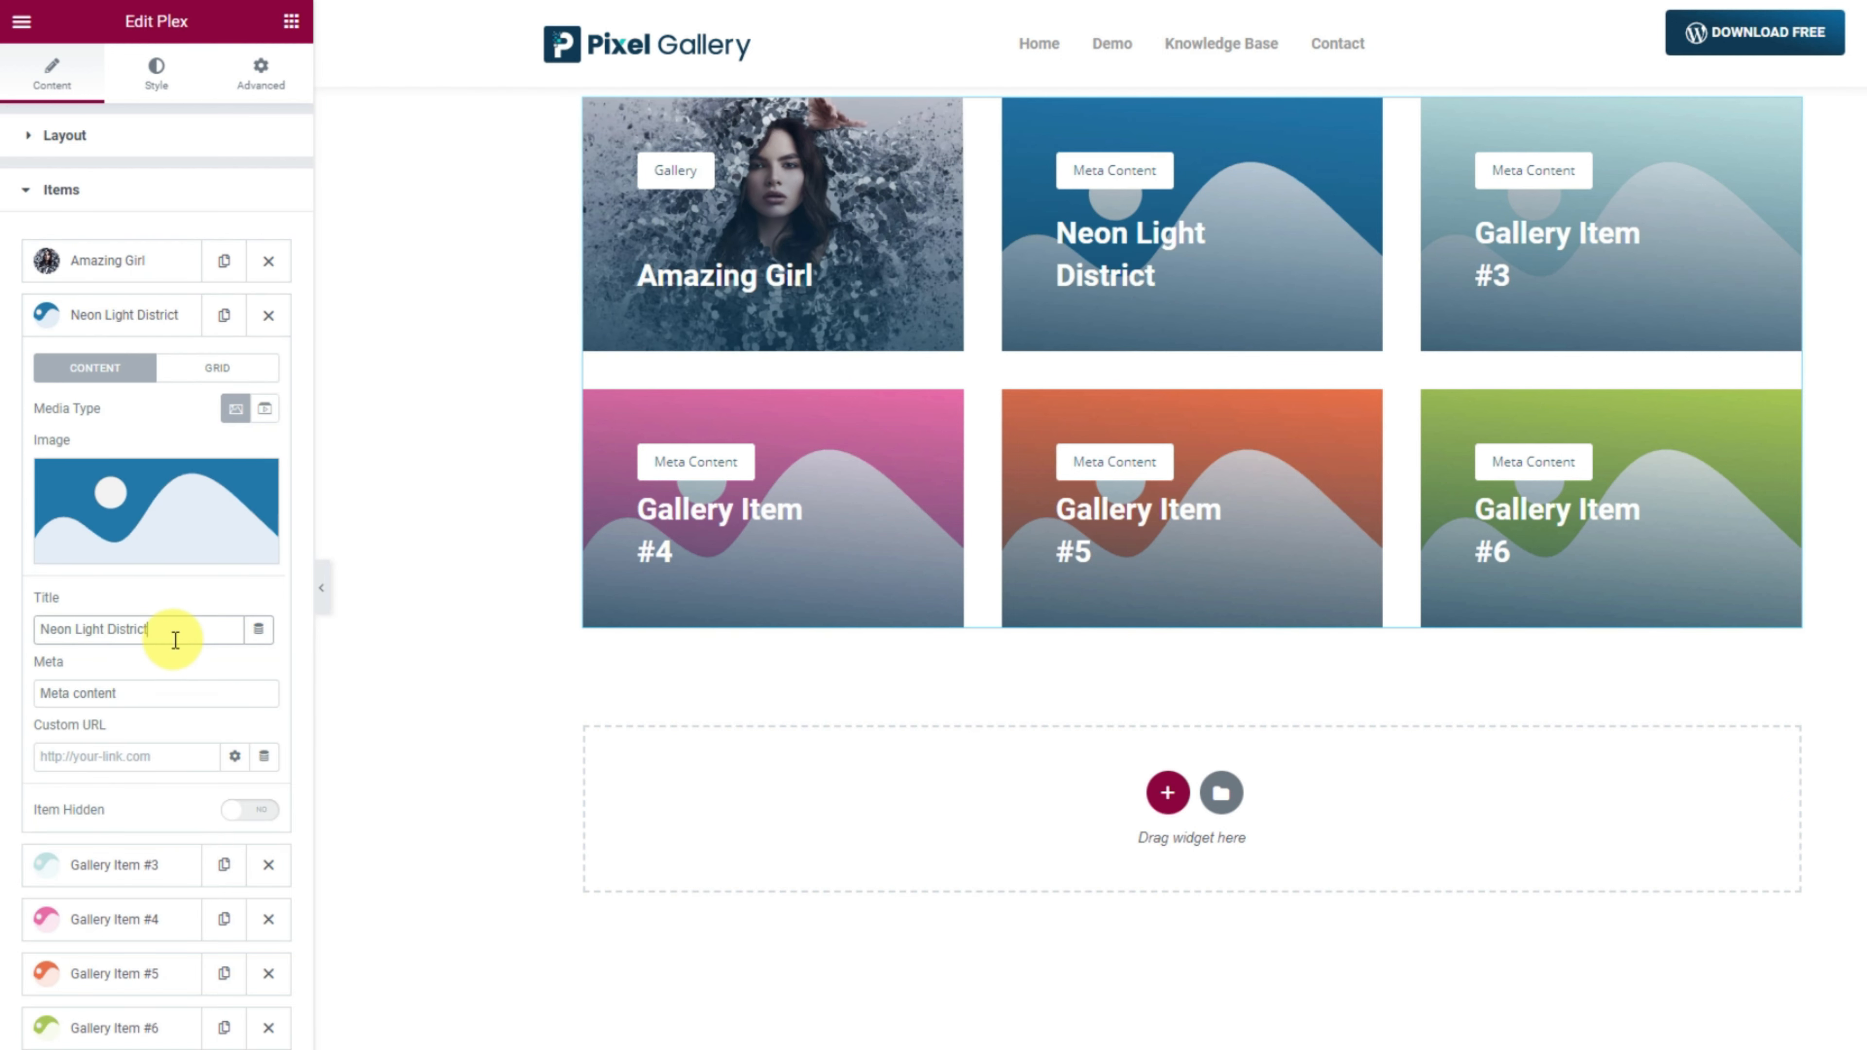
triple_click(126, 693)
text(City)
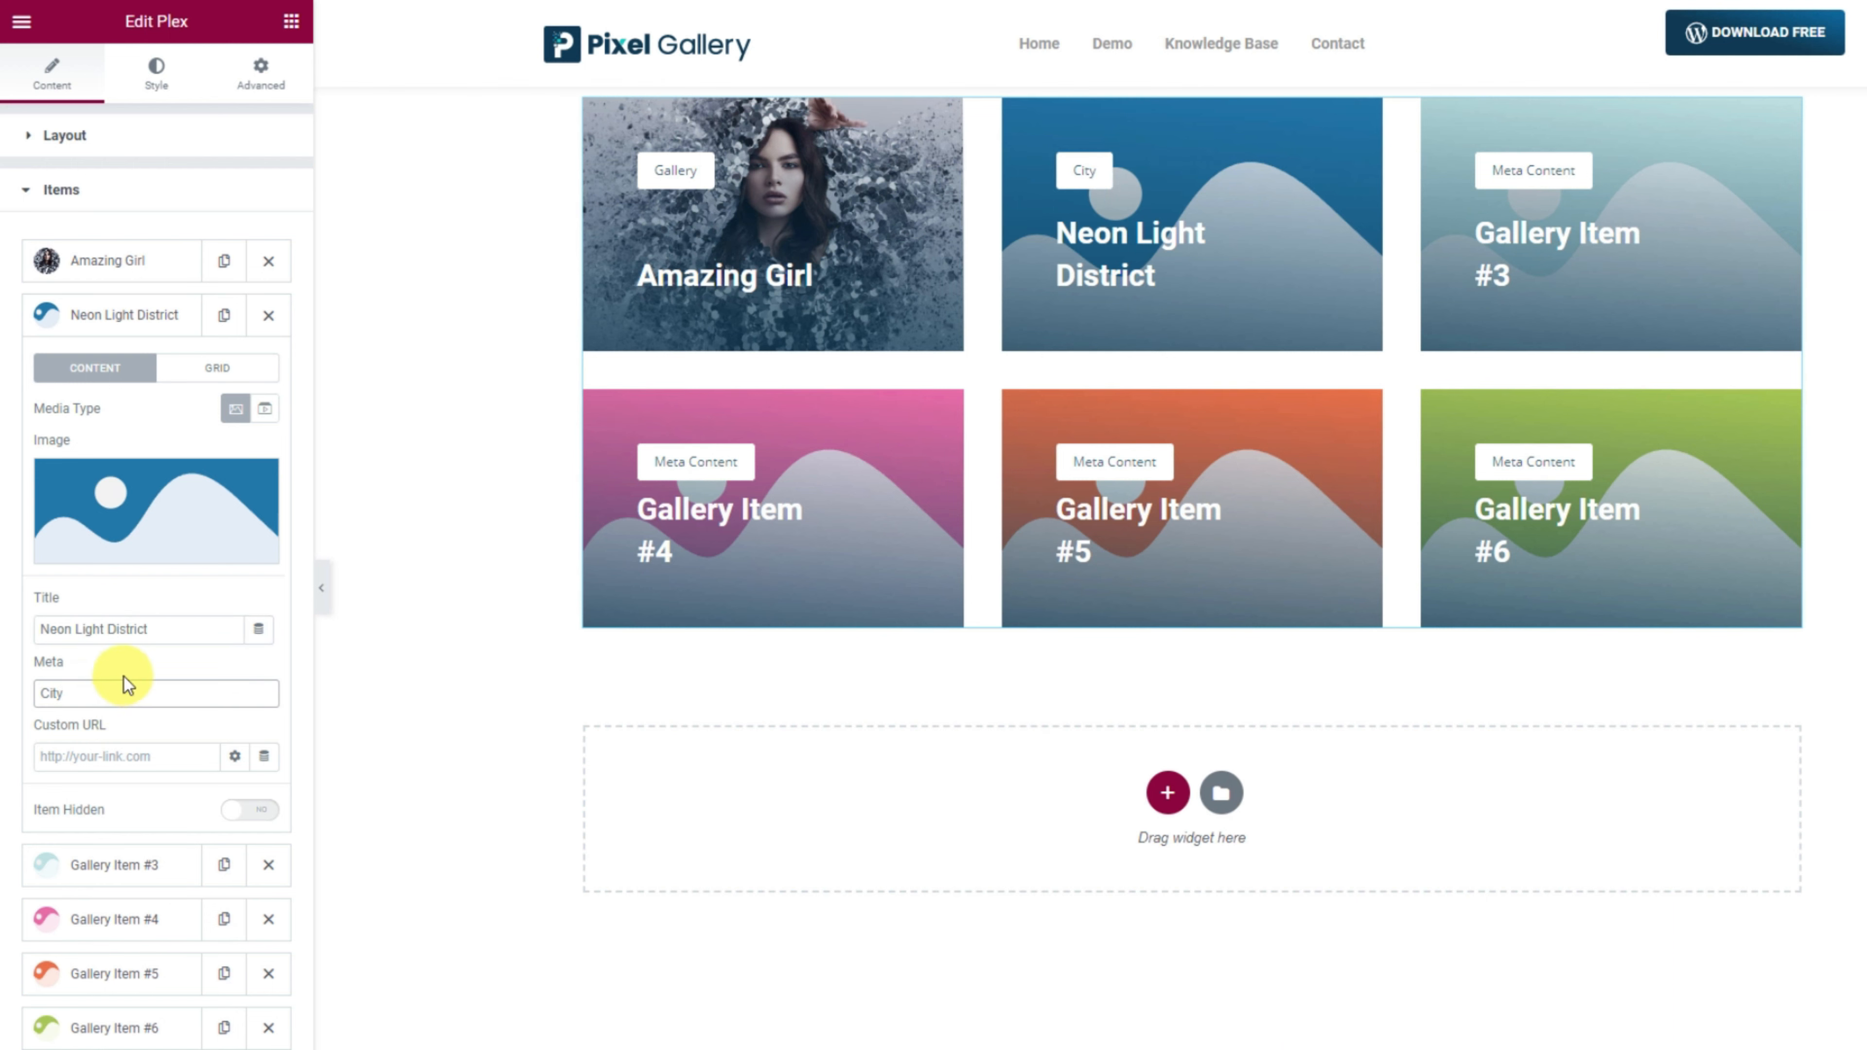
Step: Switch the Neon Light District item's media type to Video, keeping YouTube as the source and its existing source link
click(266, 419)
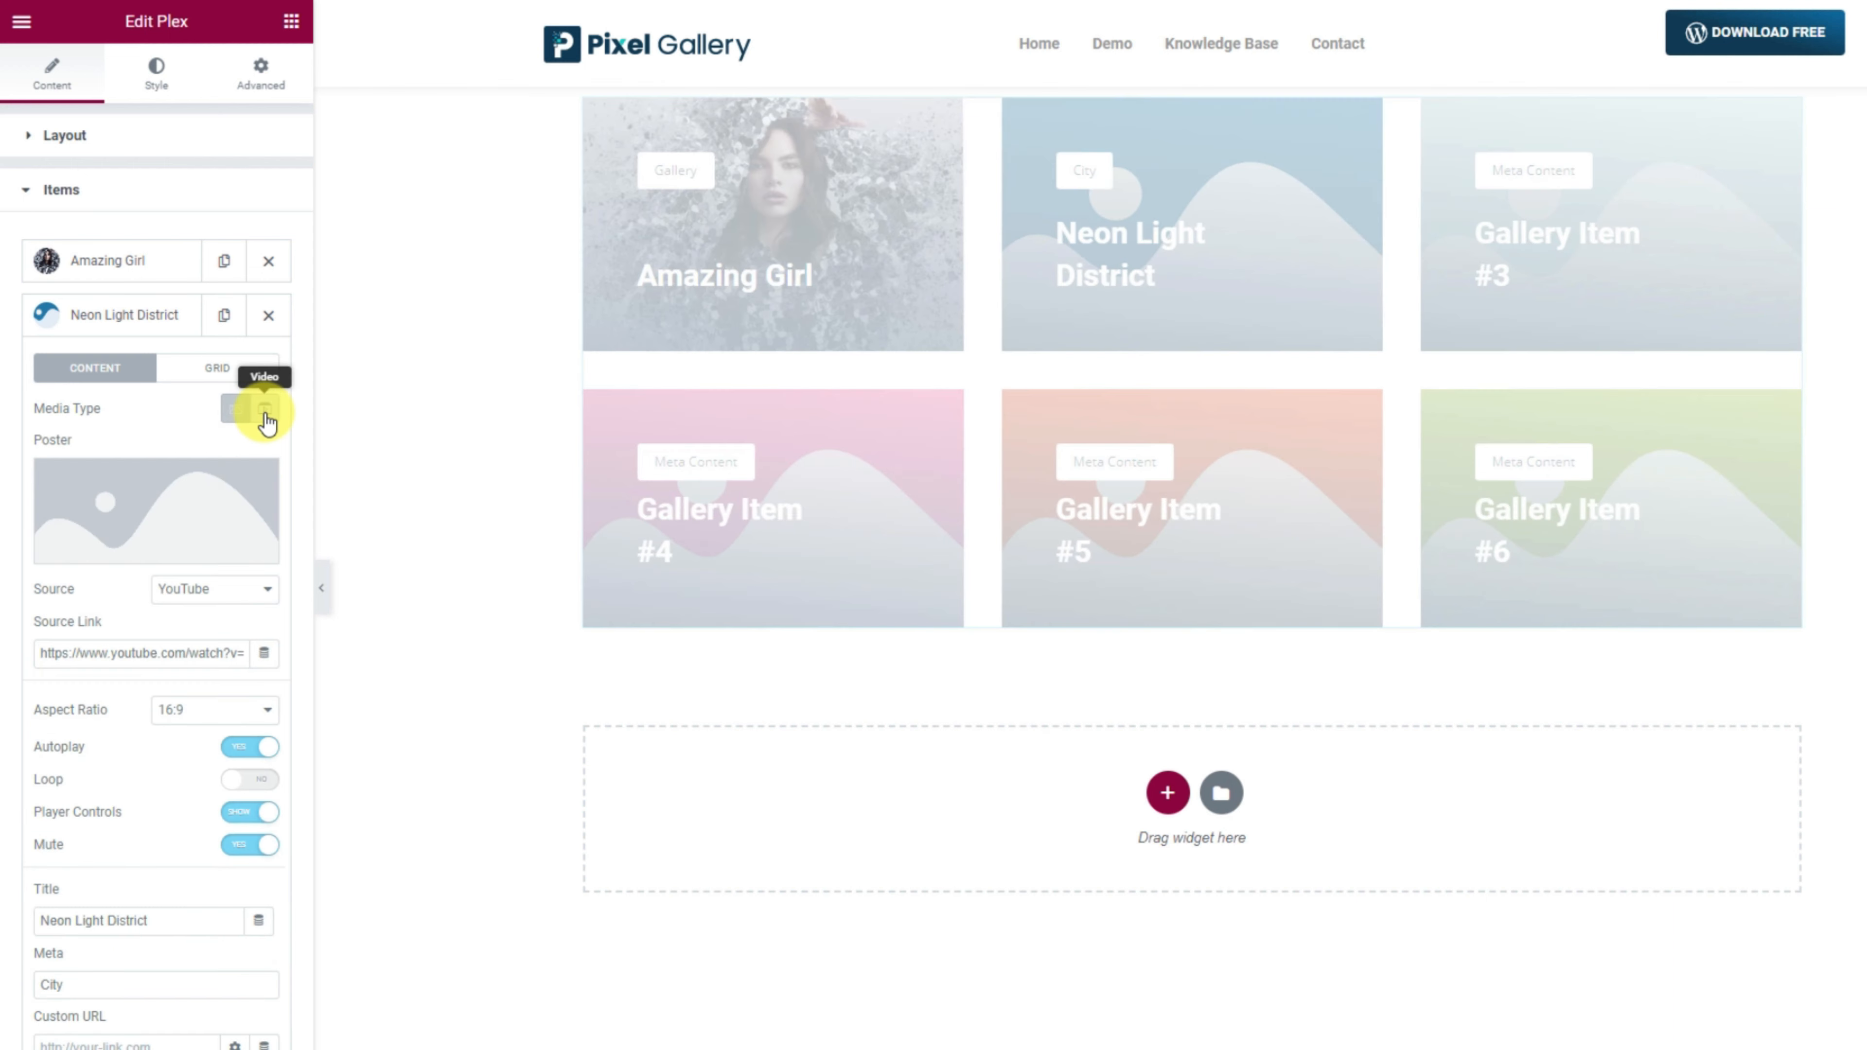
mouse_move(198, 491)
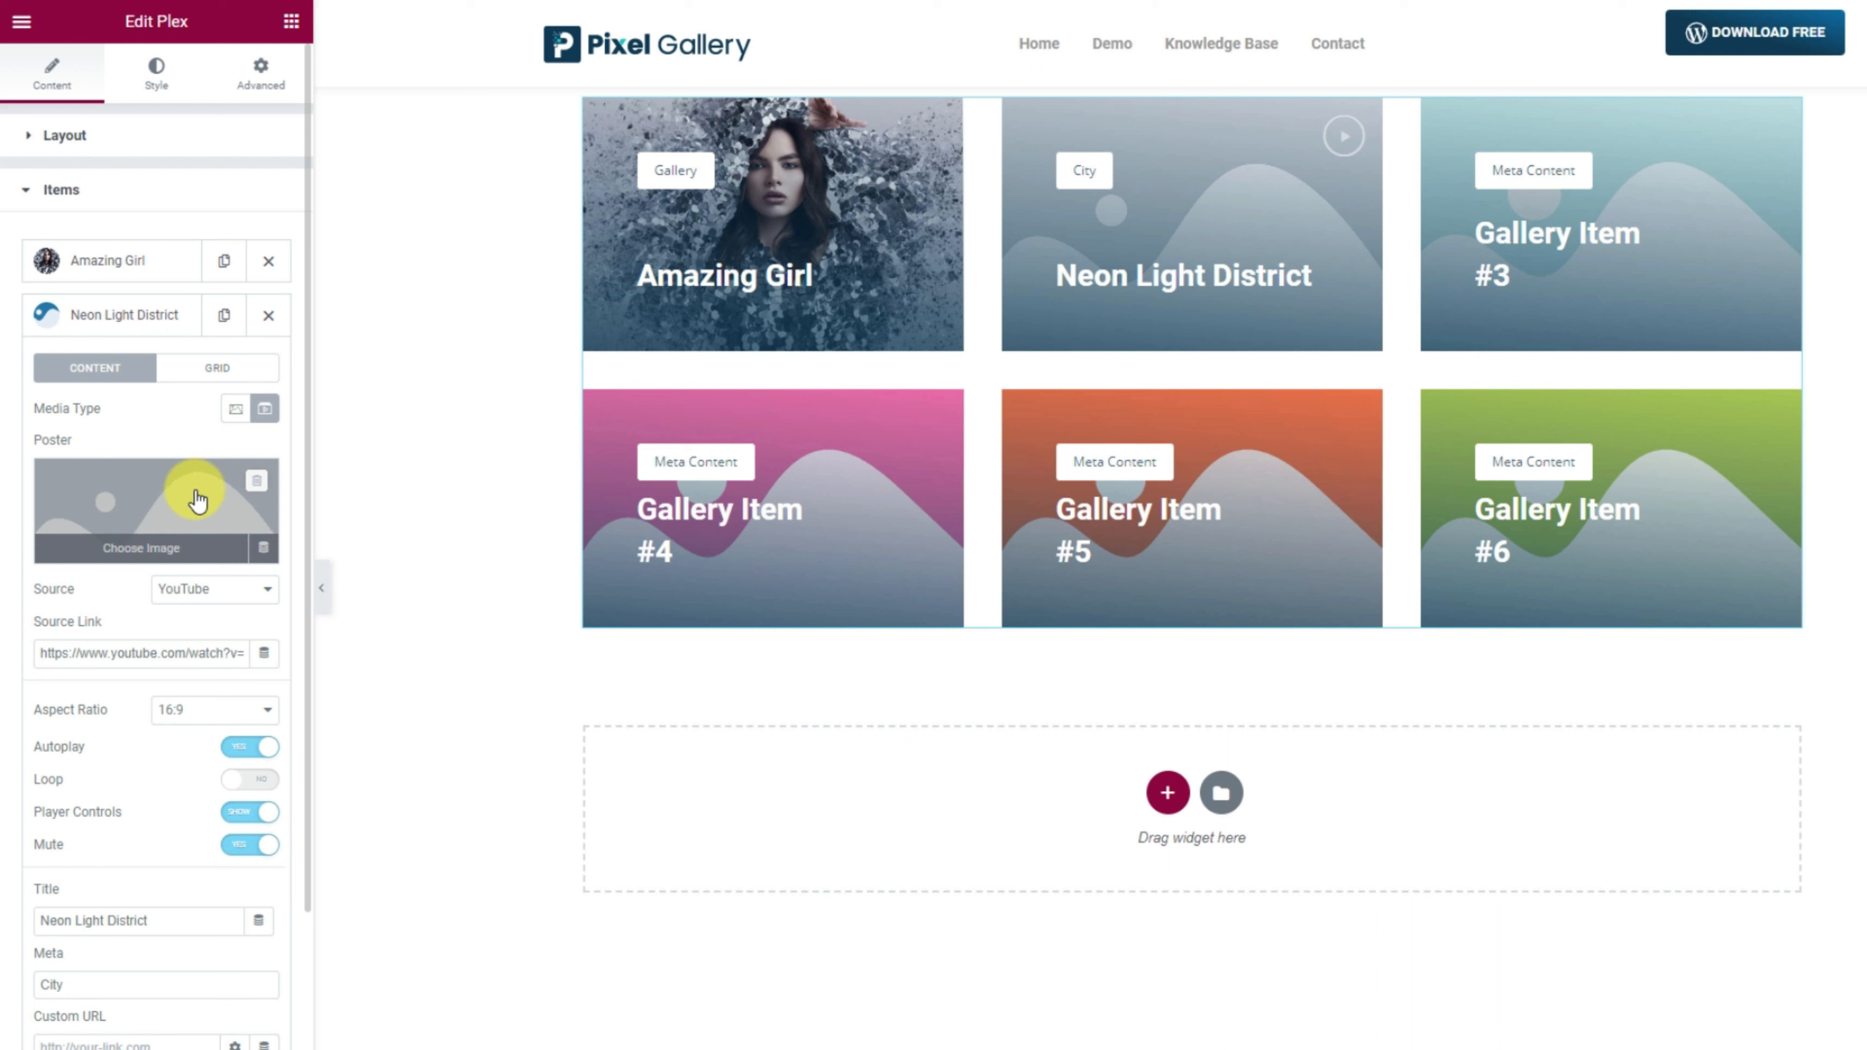
click(217, 591)
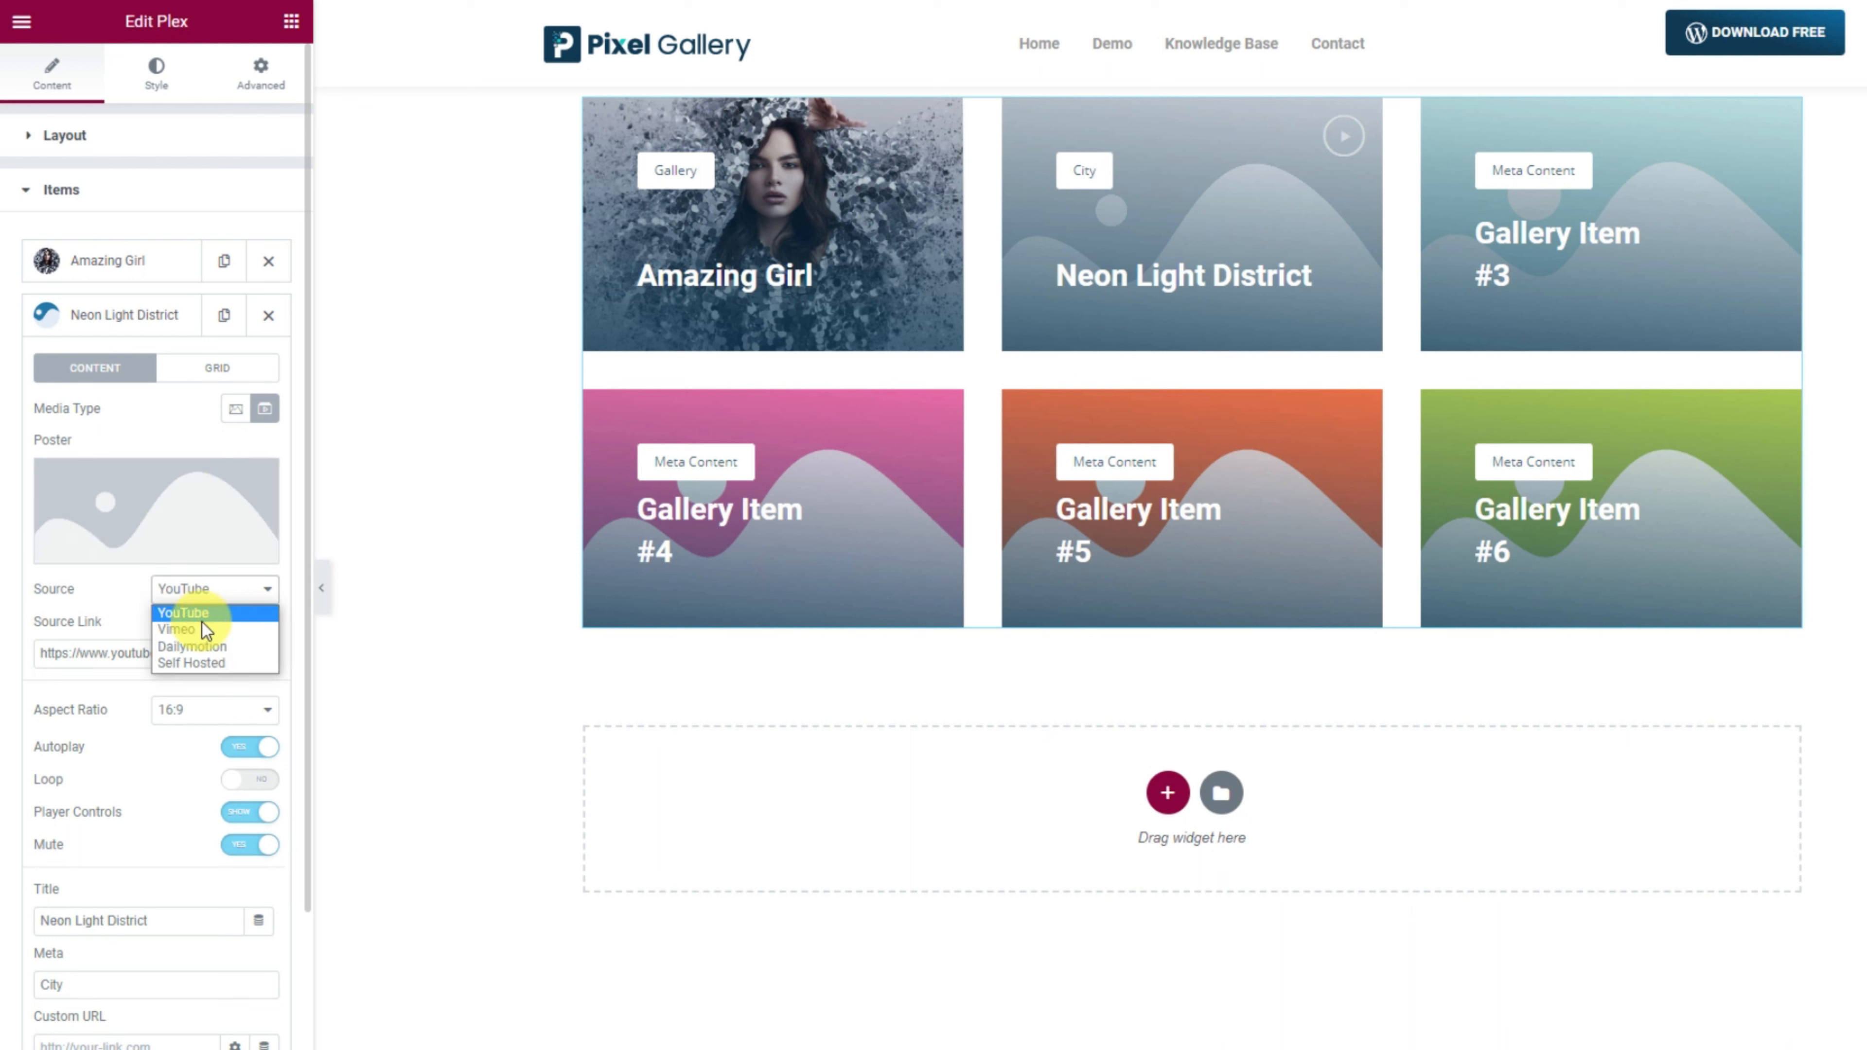
click(126, 594)
drag(179, 657, 52, 648)
click(52, 649)
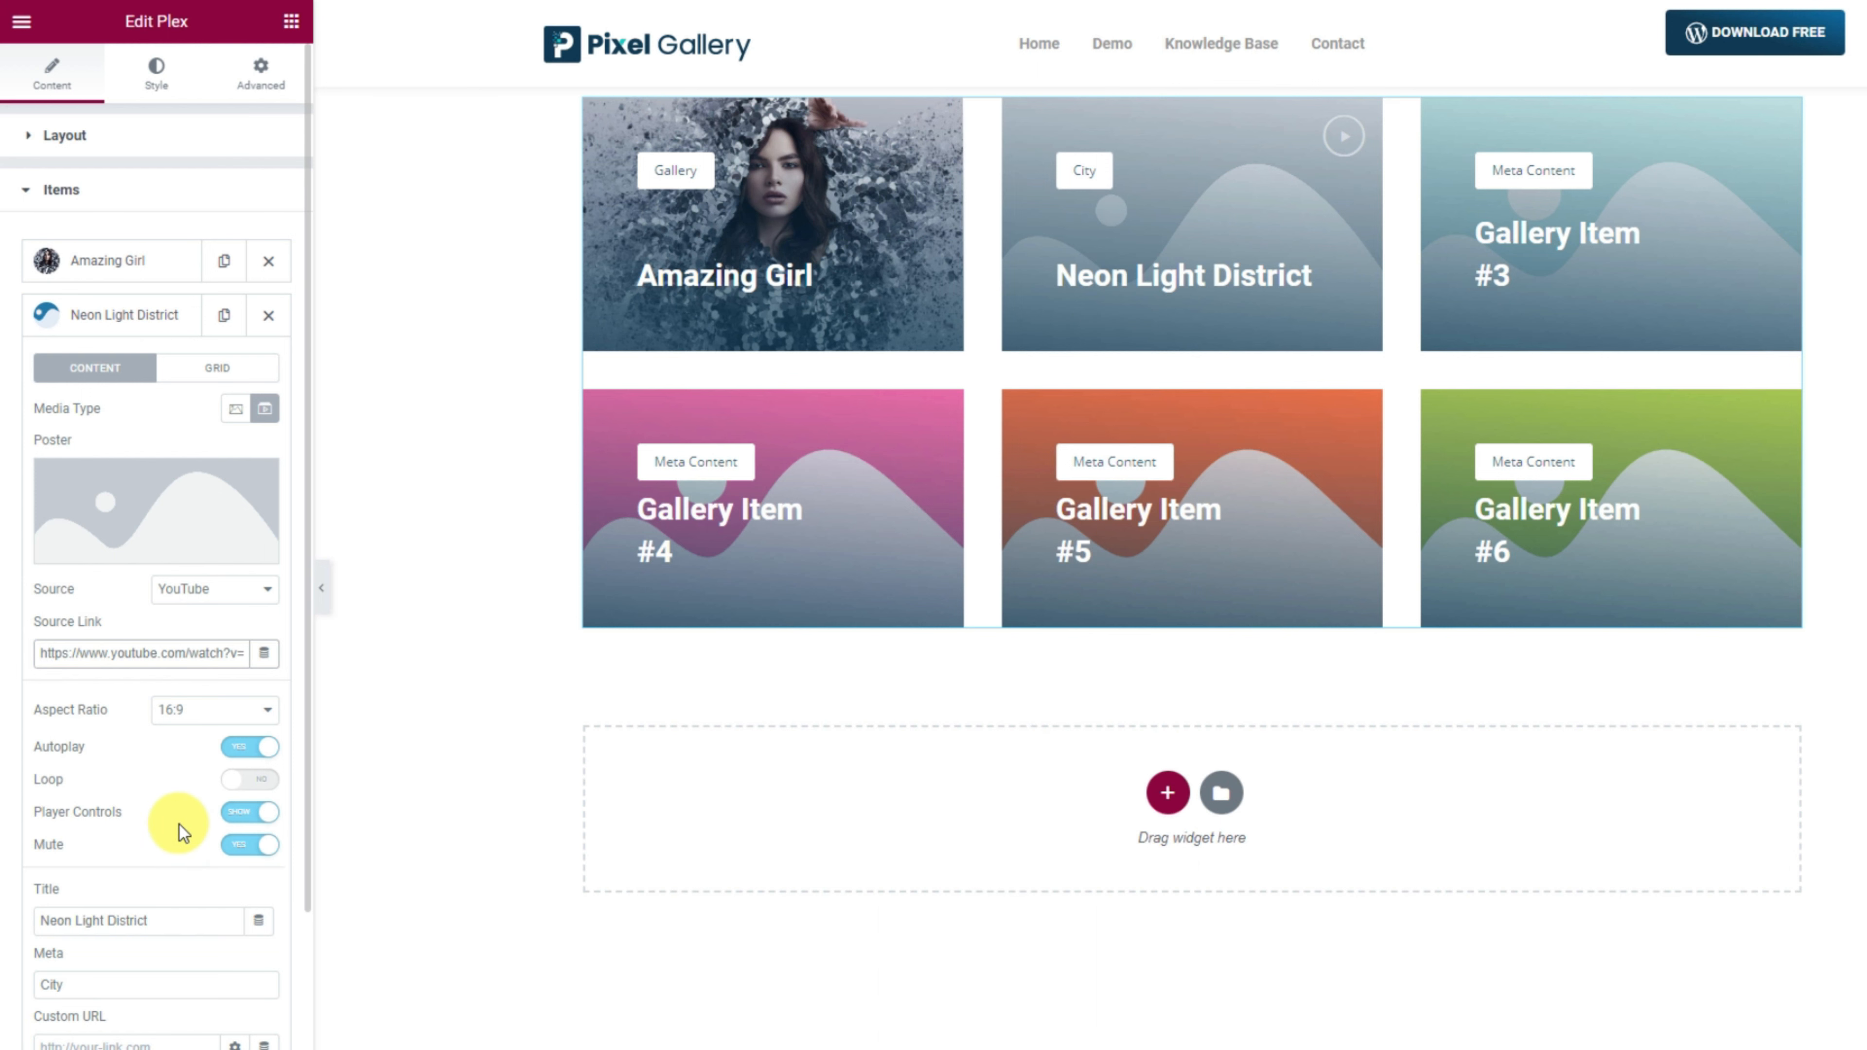
Step: Choose the neon-lit city street photo from the media library as the Neon Light District video's poster
click(159, 508)
click(1088, 1030)
scroll(1096, 885, down, 10)
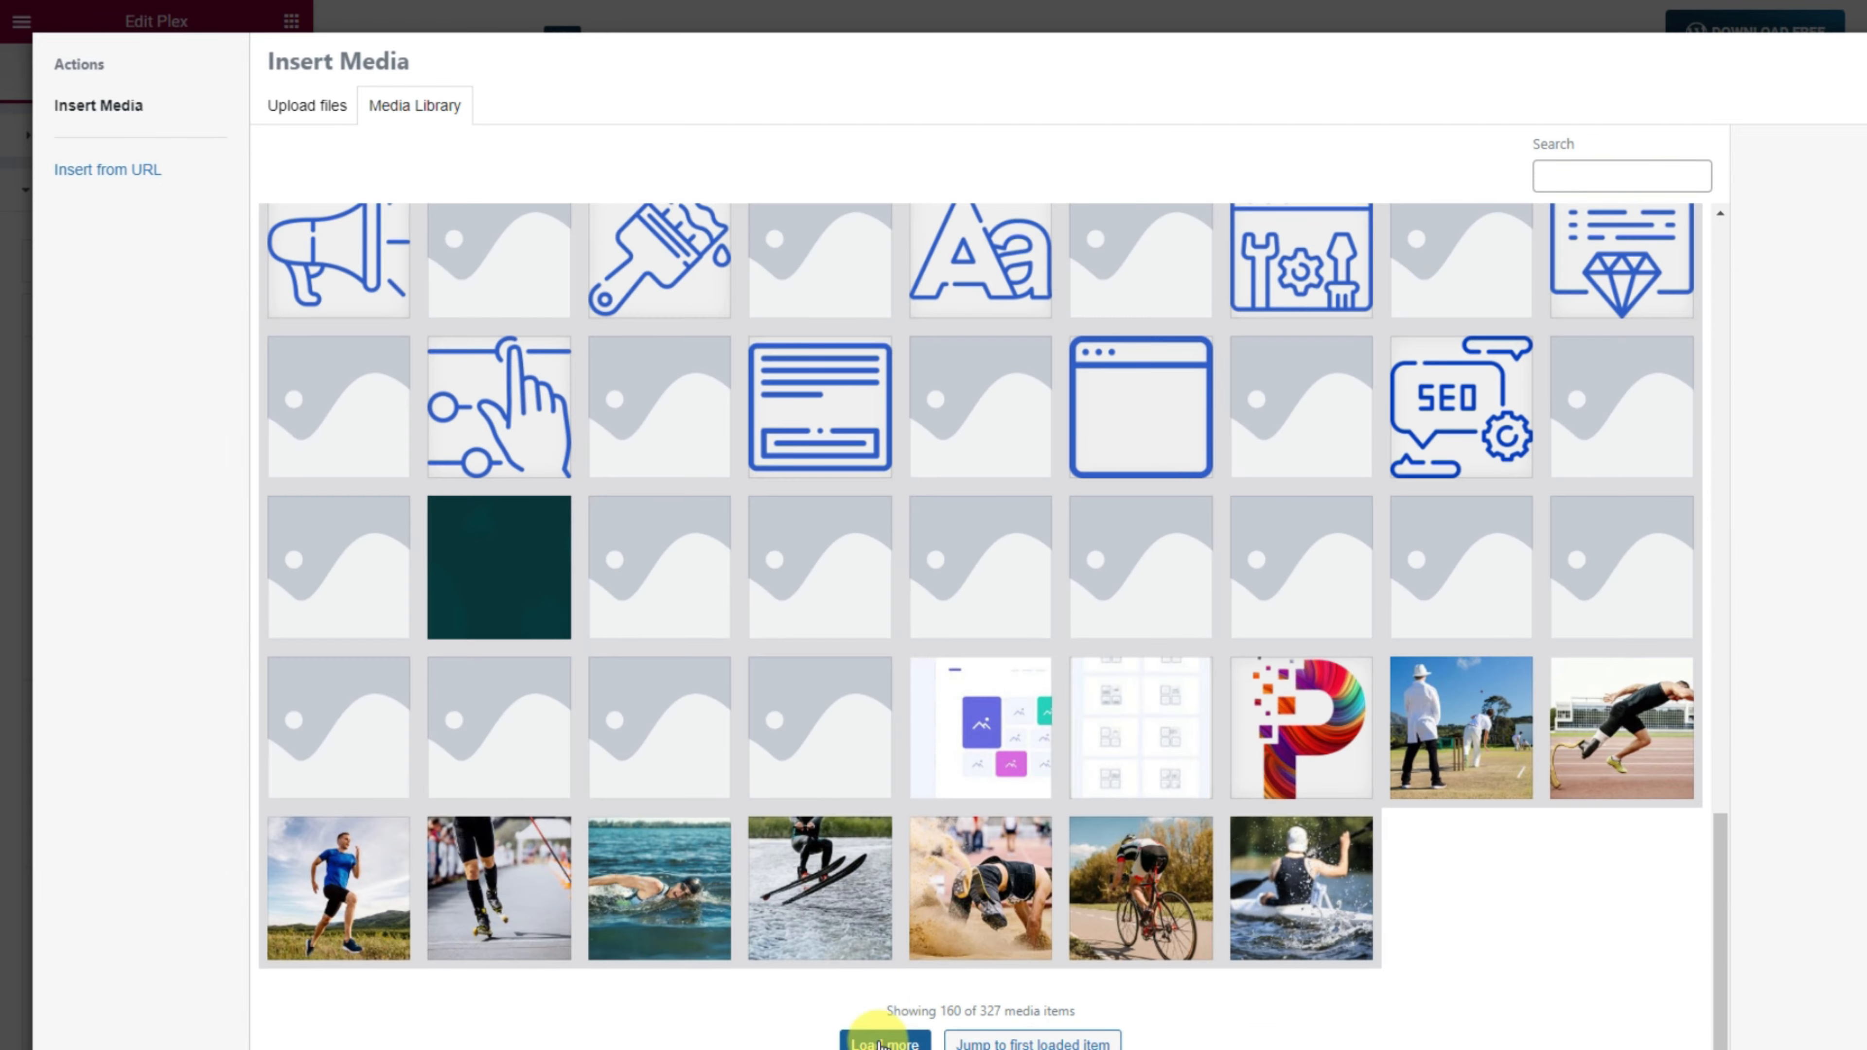
click(882, 1043)
scroll(1029, 872, down, 10)
click(1000, 883)
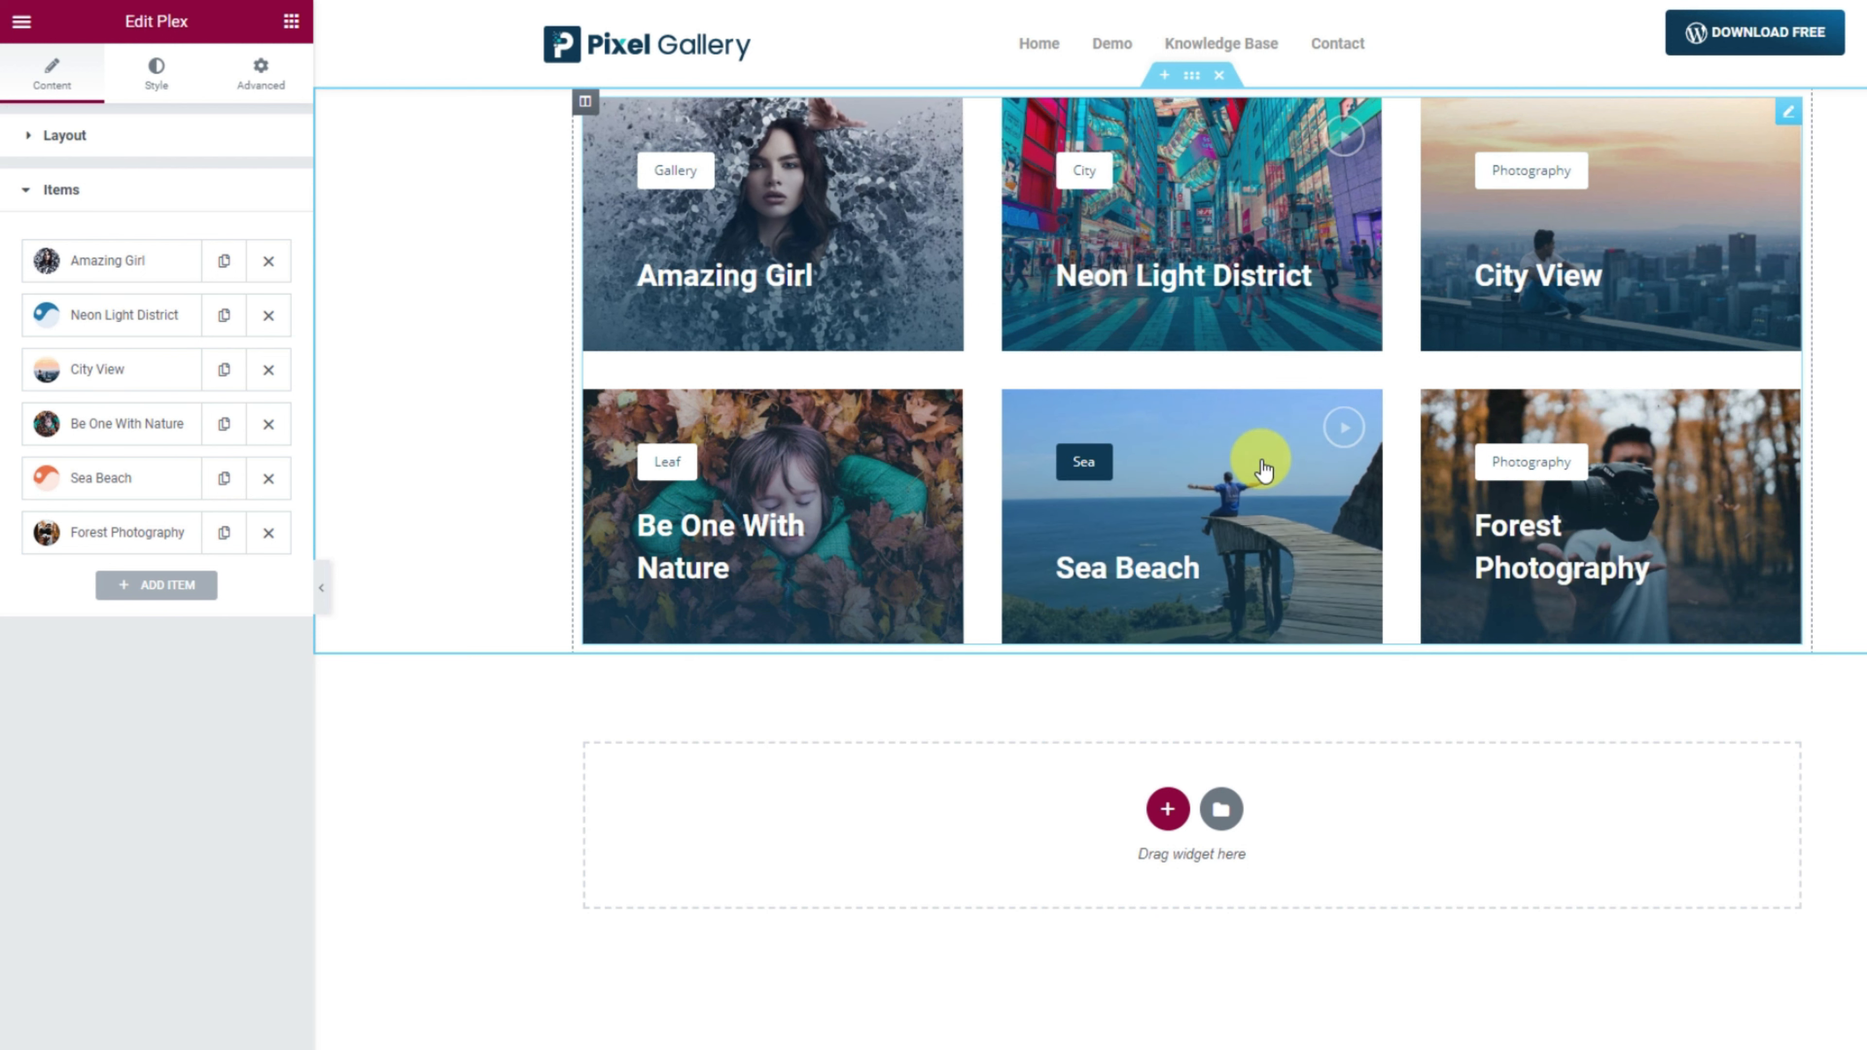
Step: Set the Amazing Girl item's row span to 2 in its grid settings, keeping its column span at 4
click(136, 267)
click(223, 328)
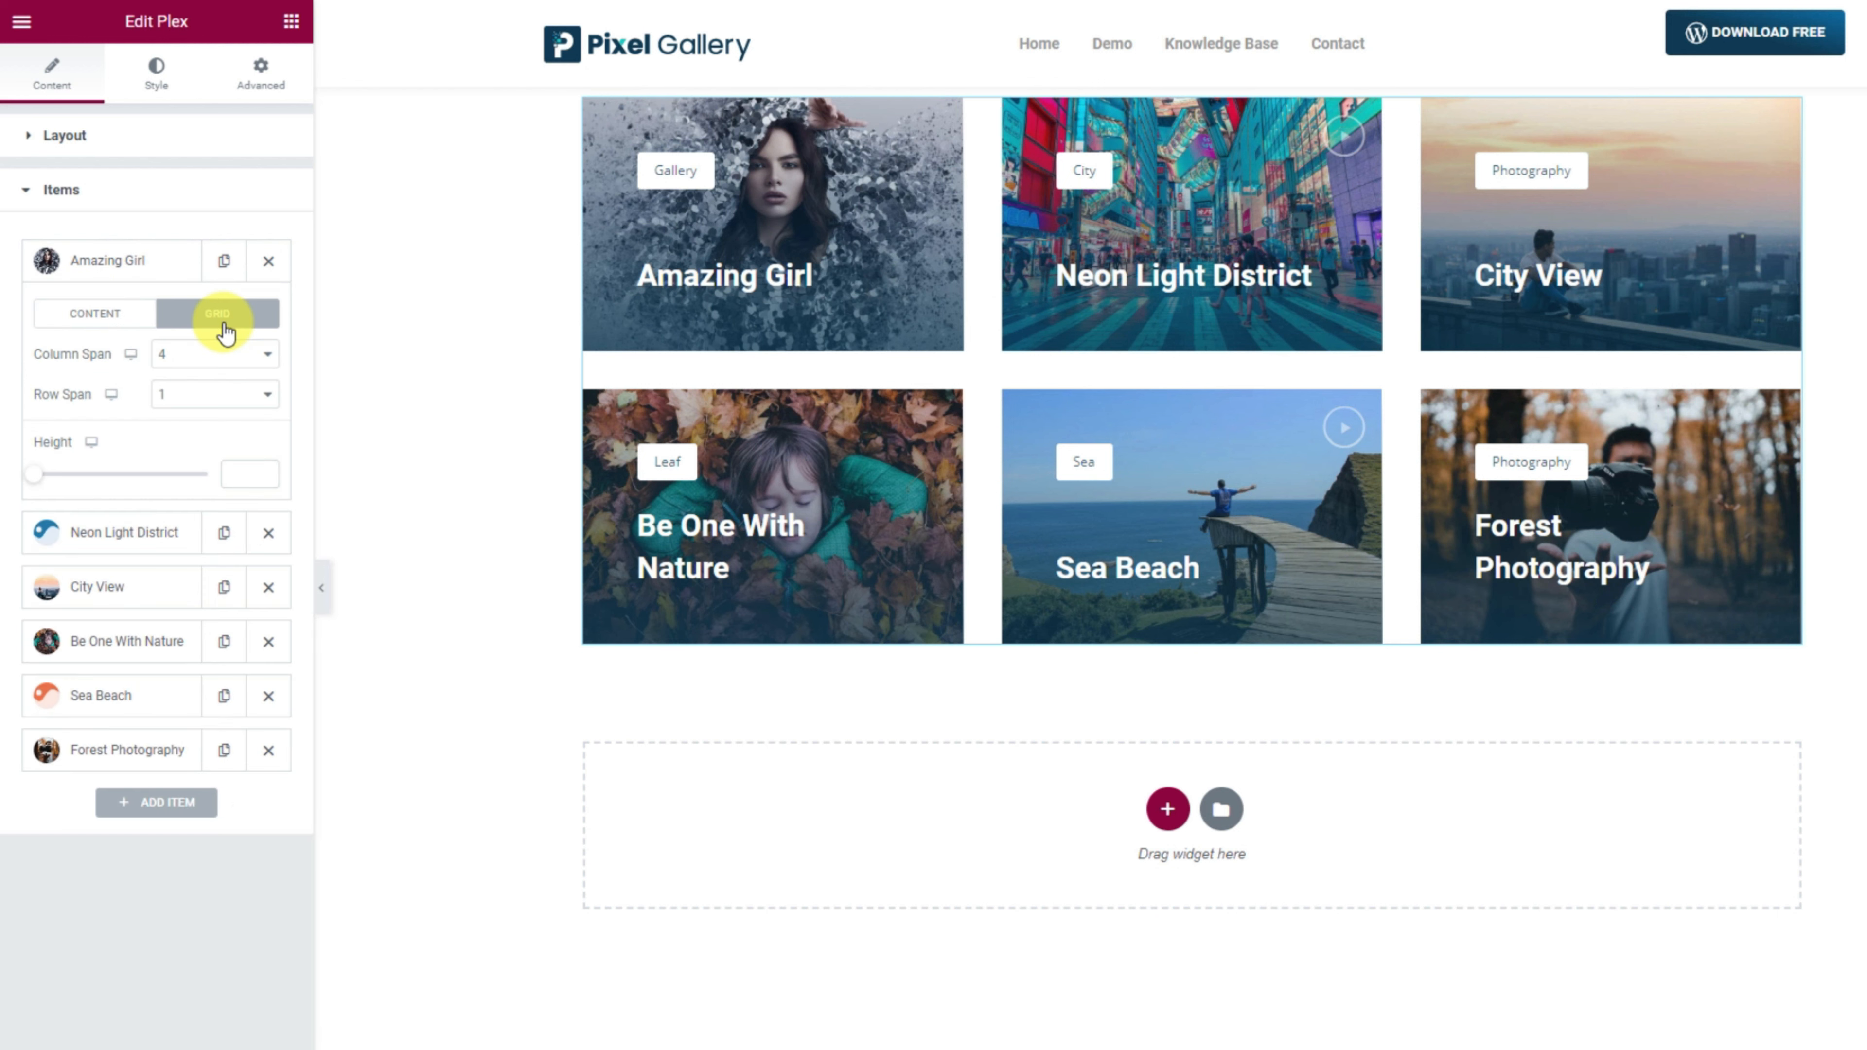
click(196, 360)
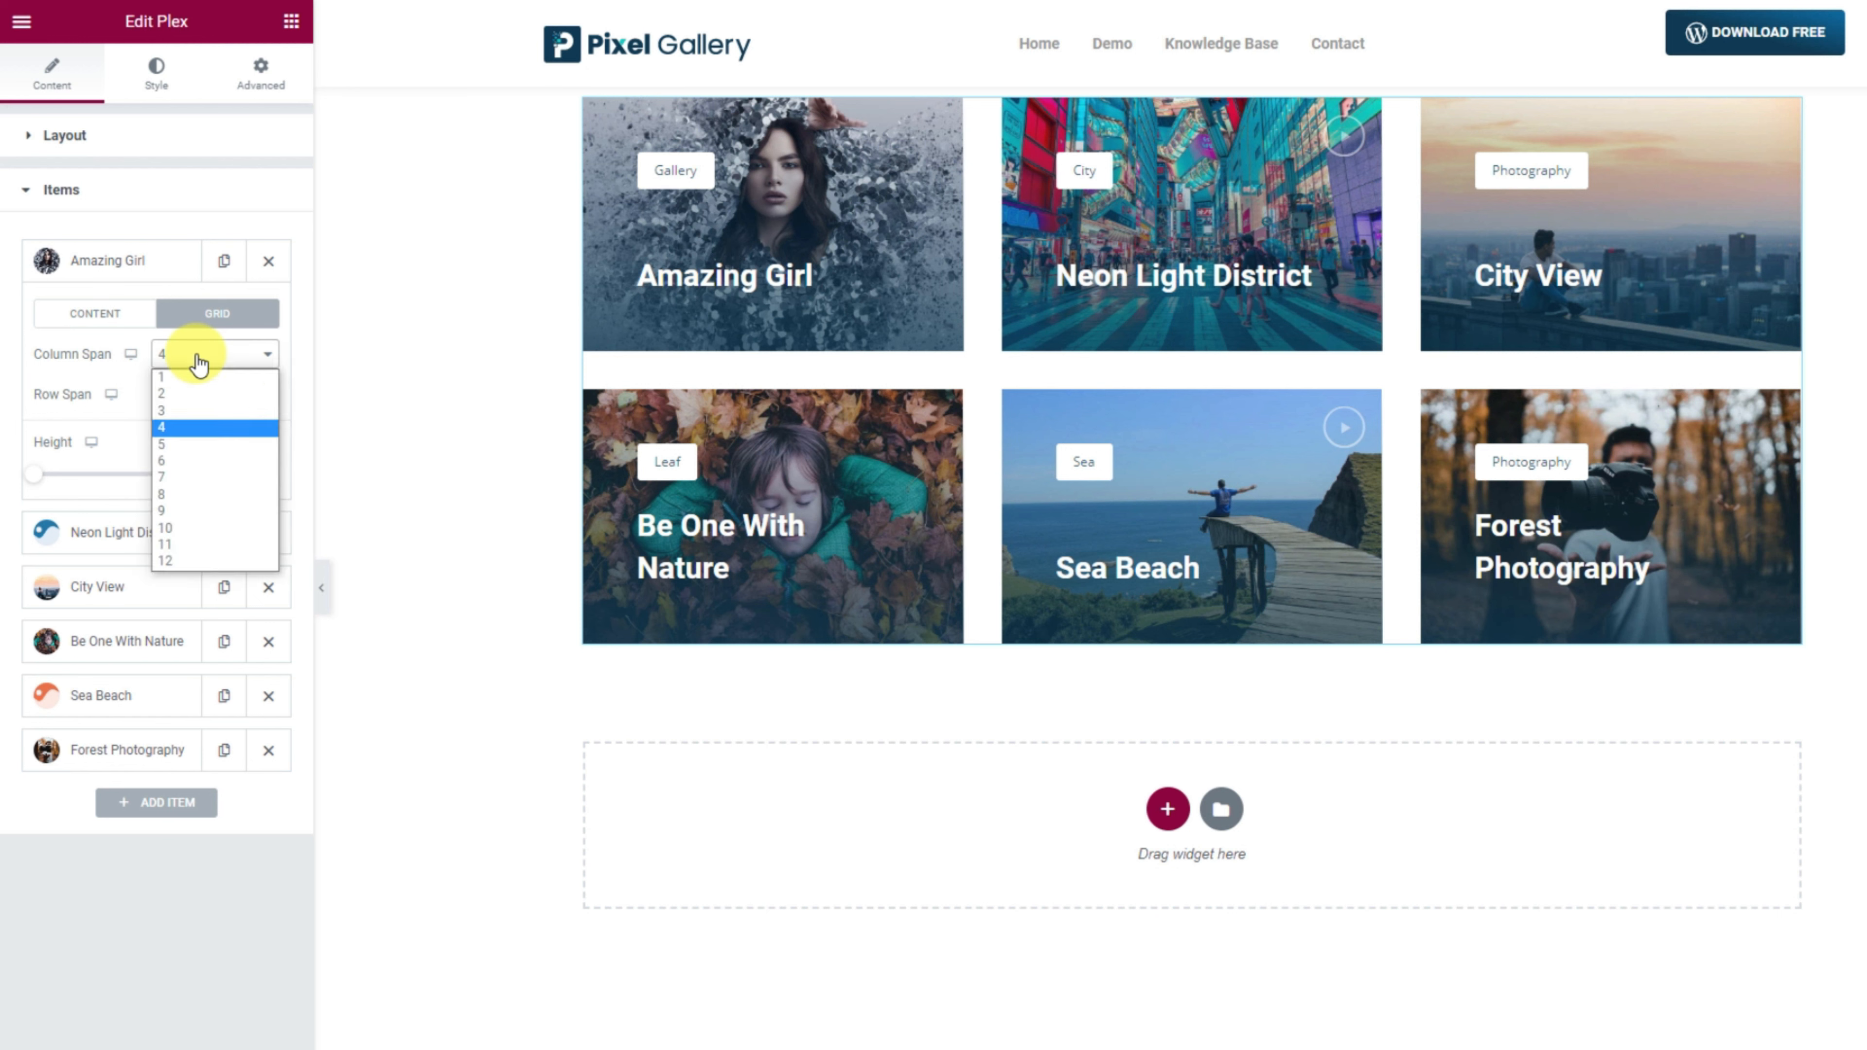
click(194, 362)
click(208, 408)
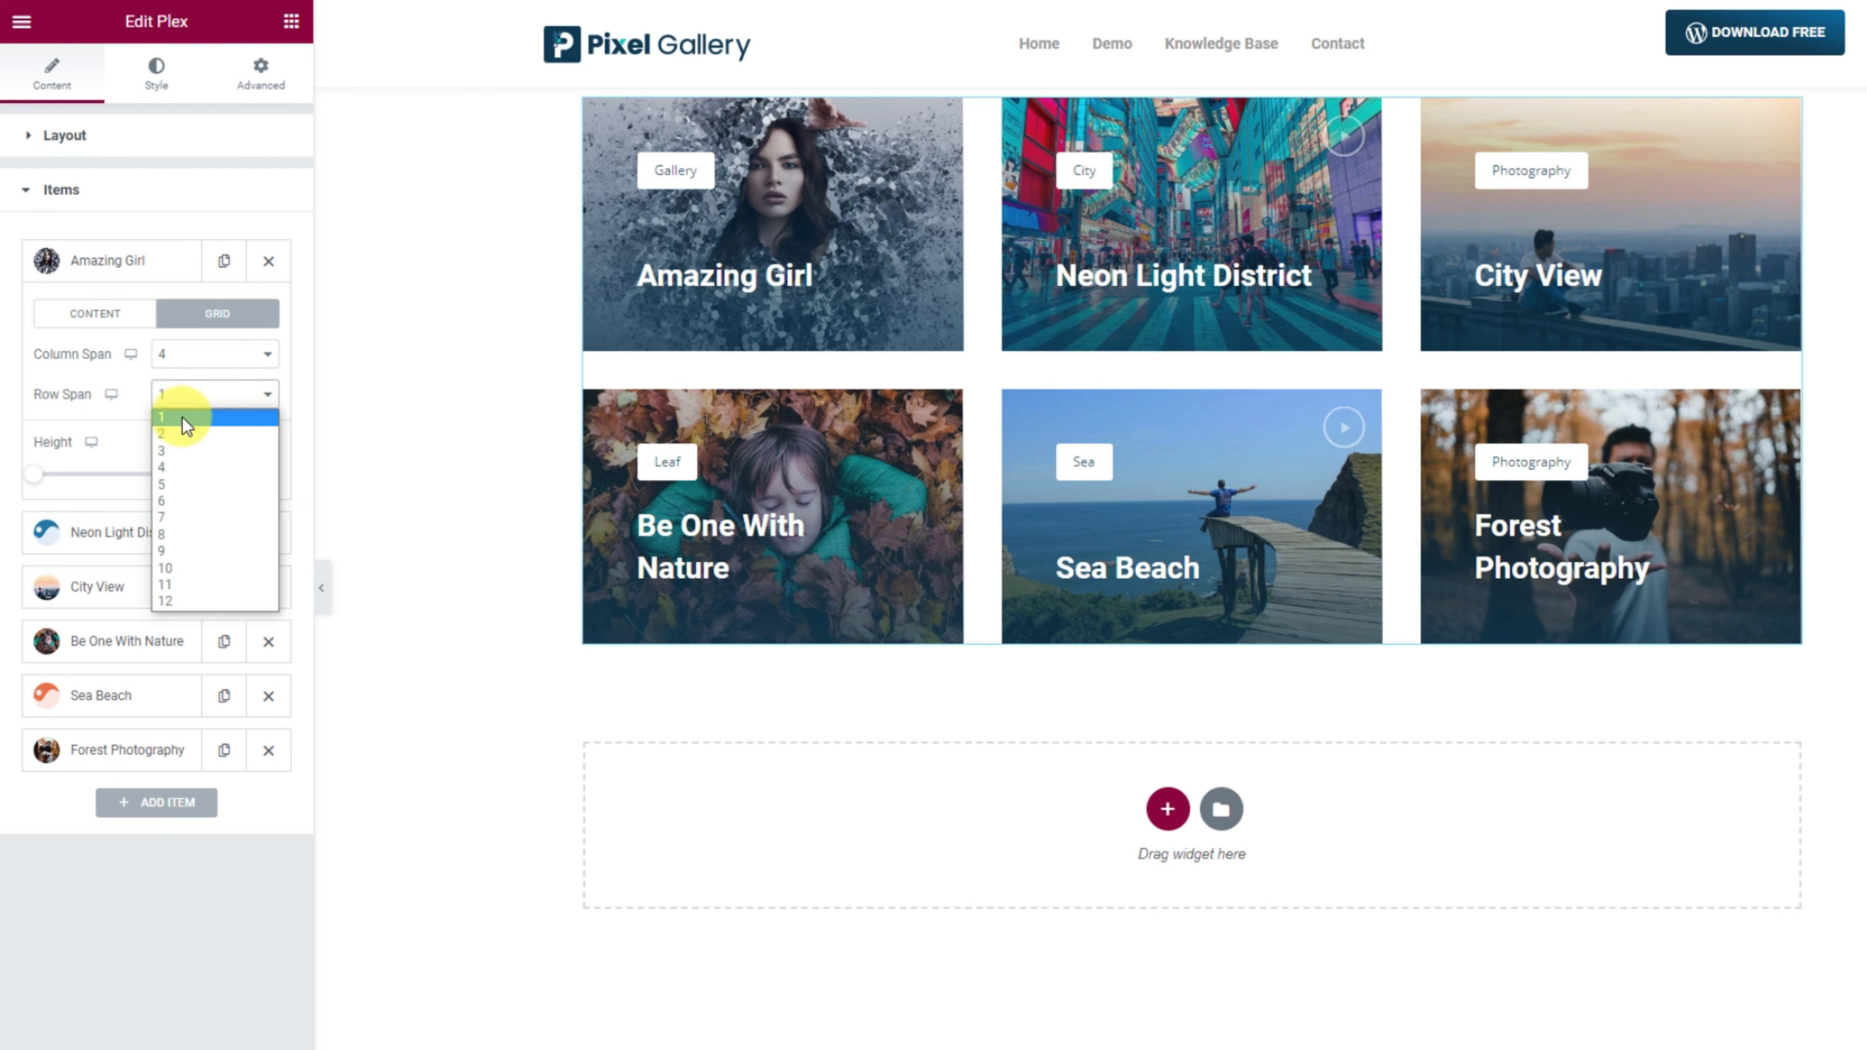
click(179, 436)
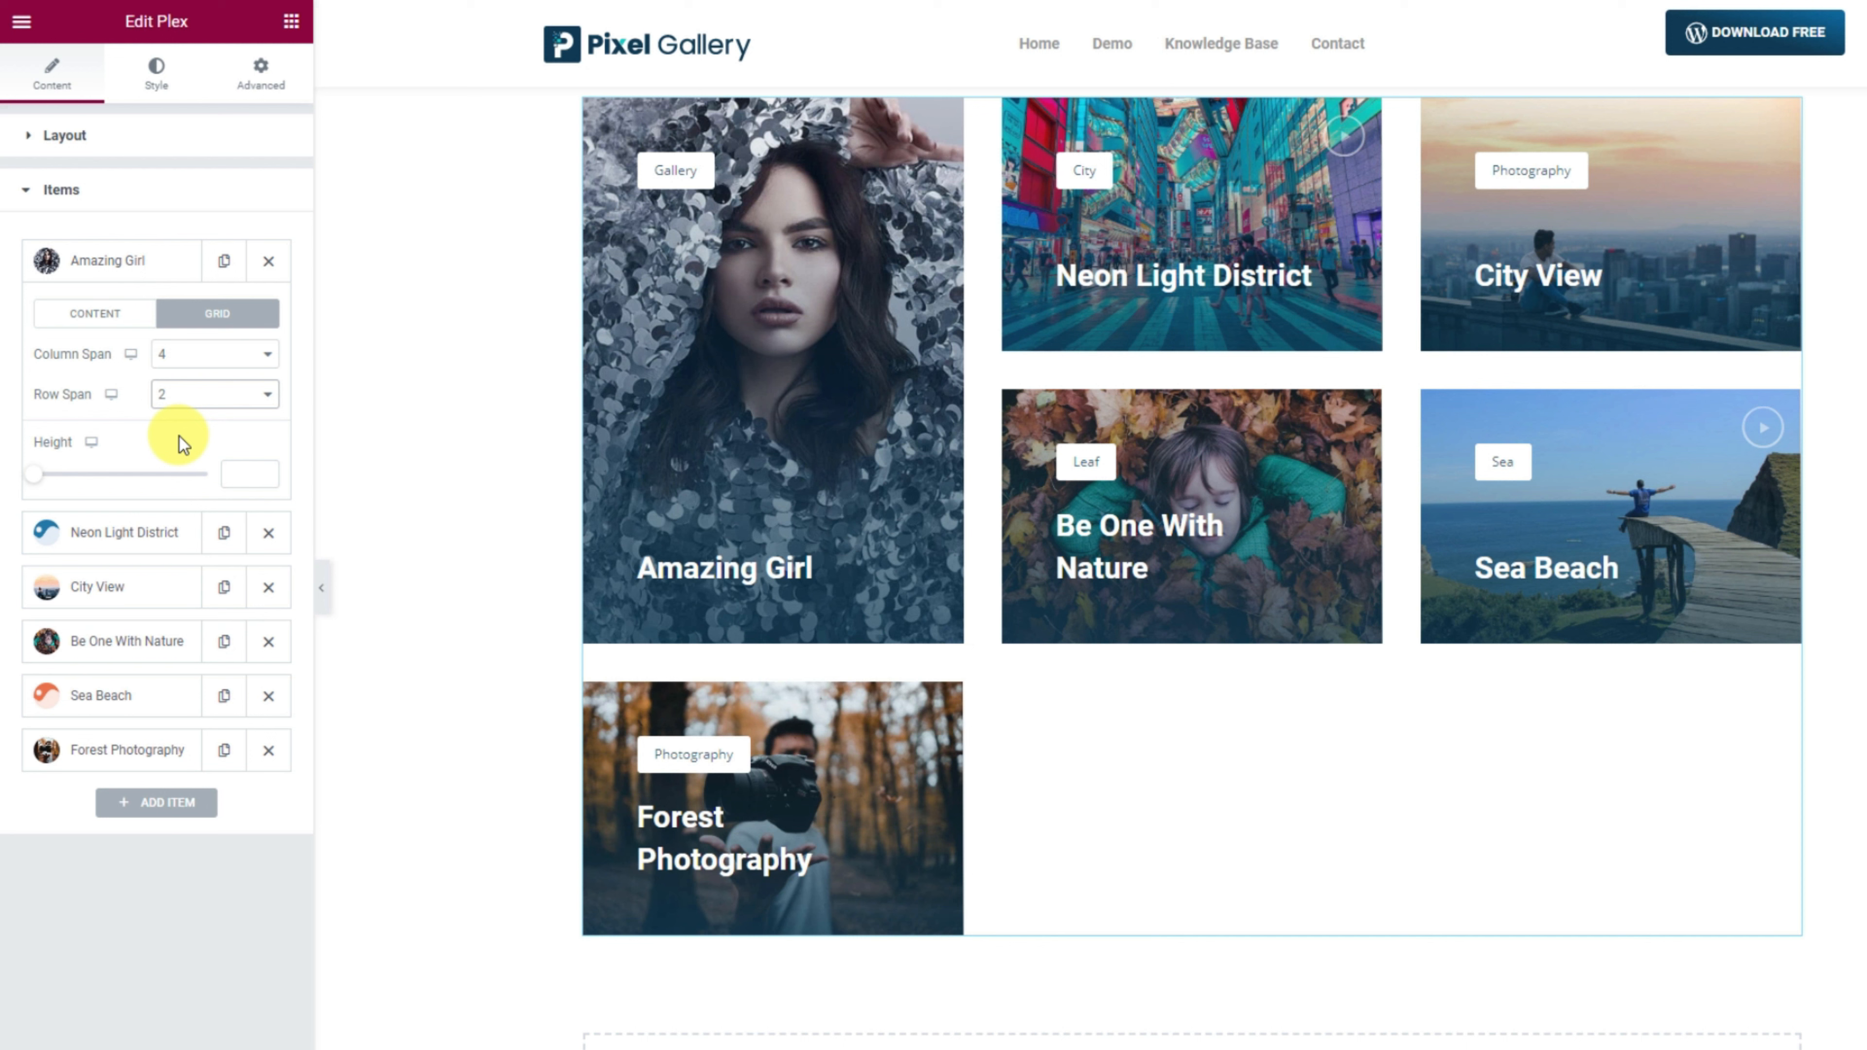
click(131, 274)
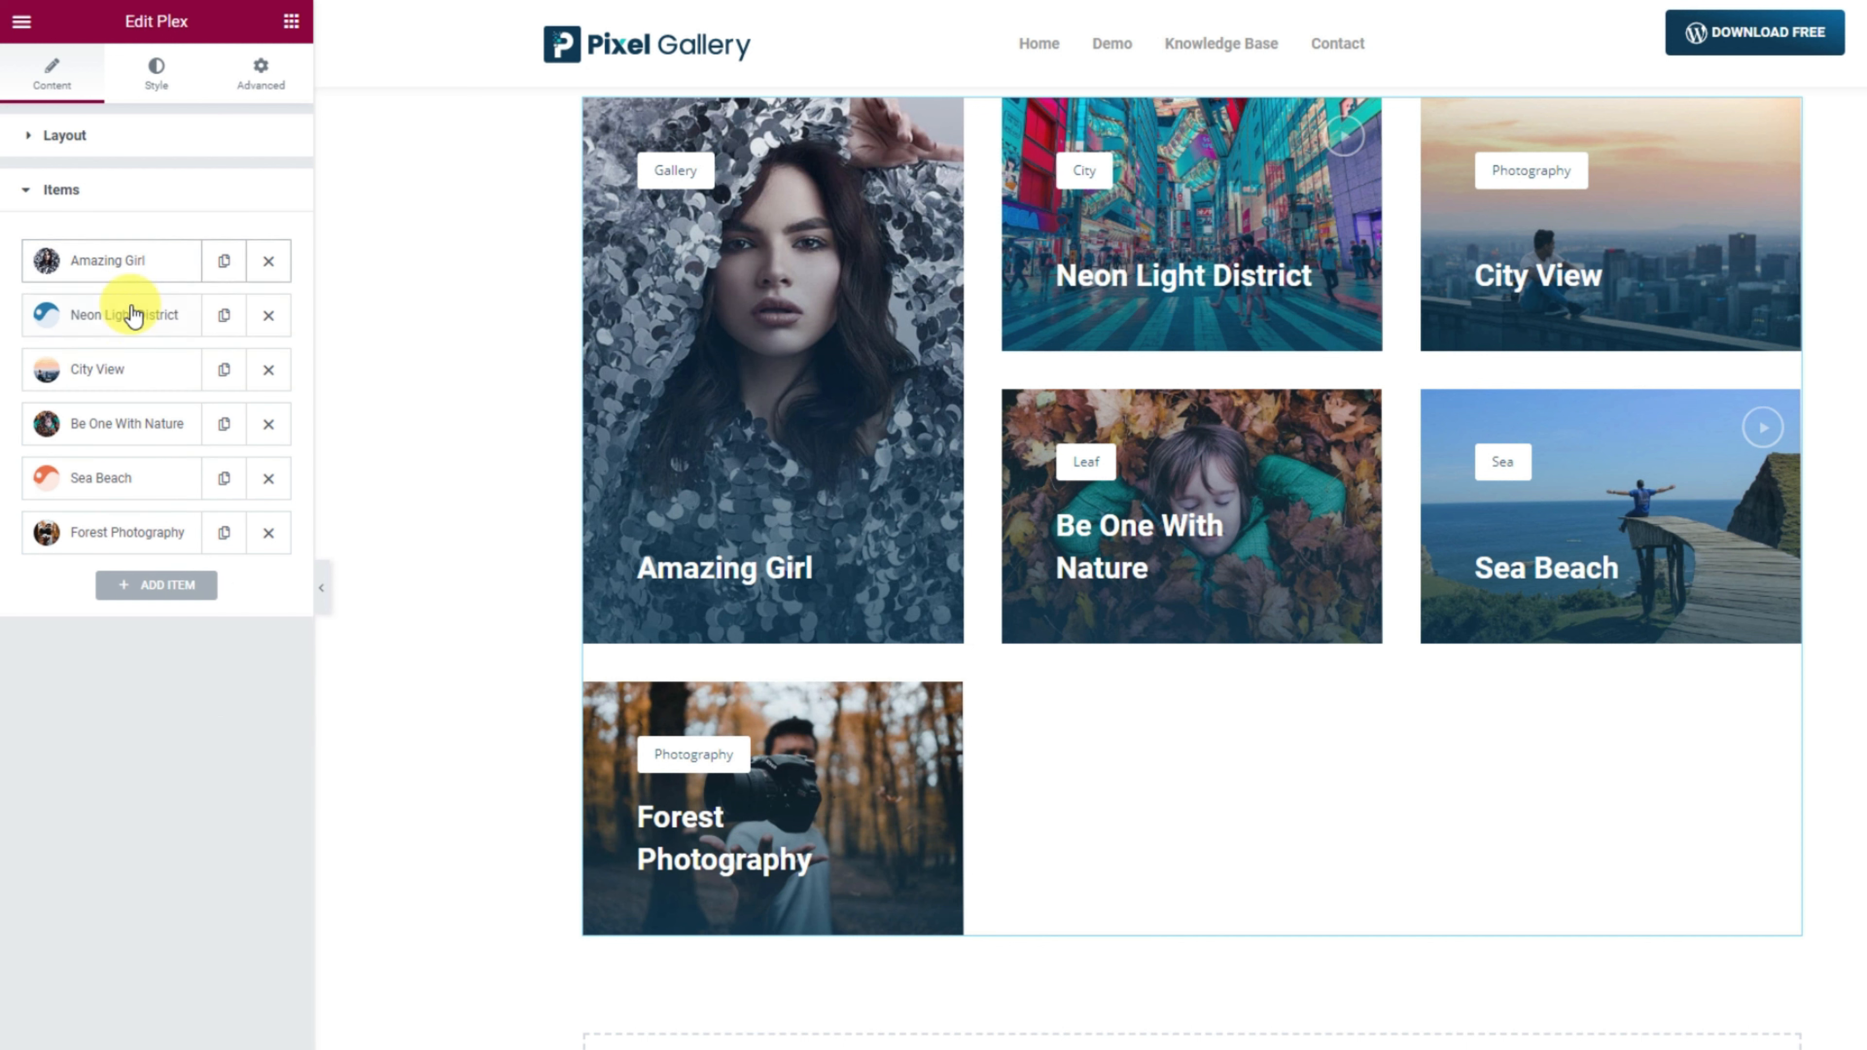
Step: Set the Neon Light District item's row span to 2 in its grid settings
click(131, 316)
click(217, 367)
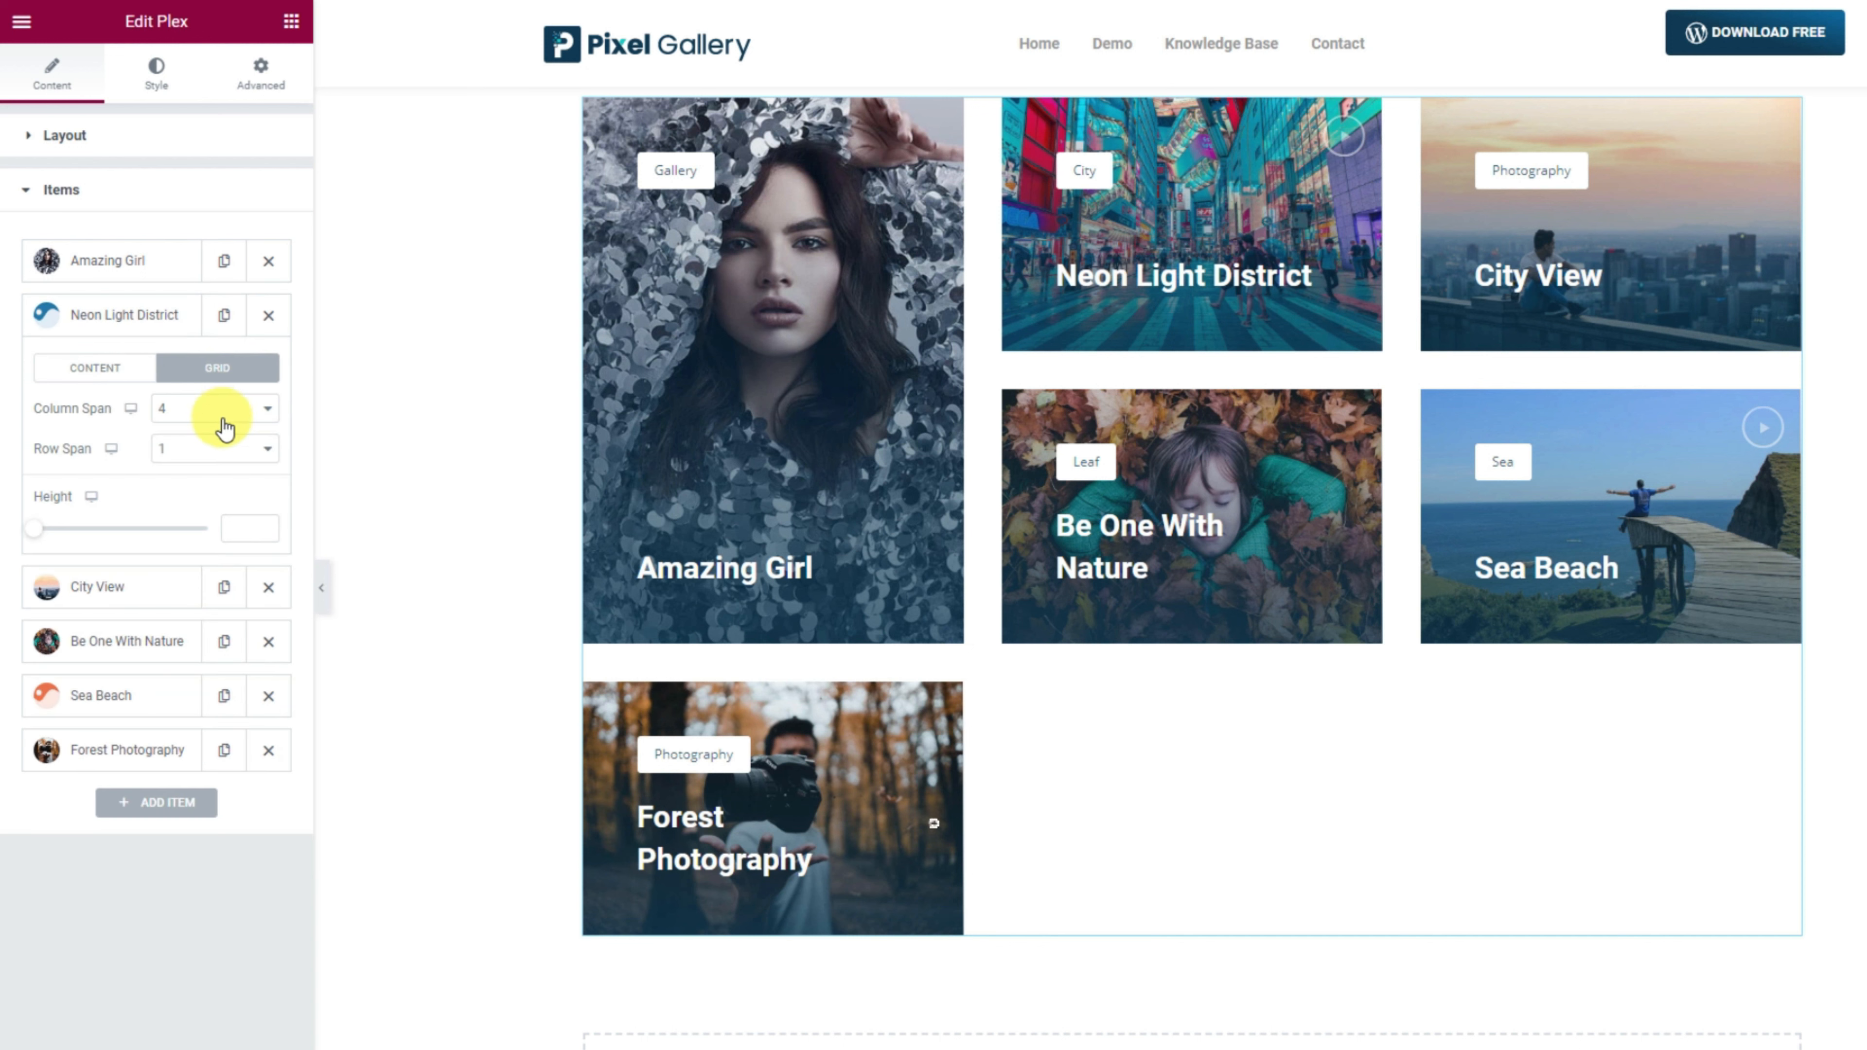
click(221, 449)
click(209, 489)
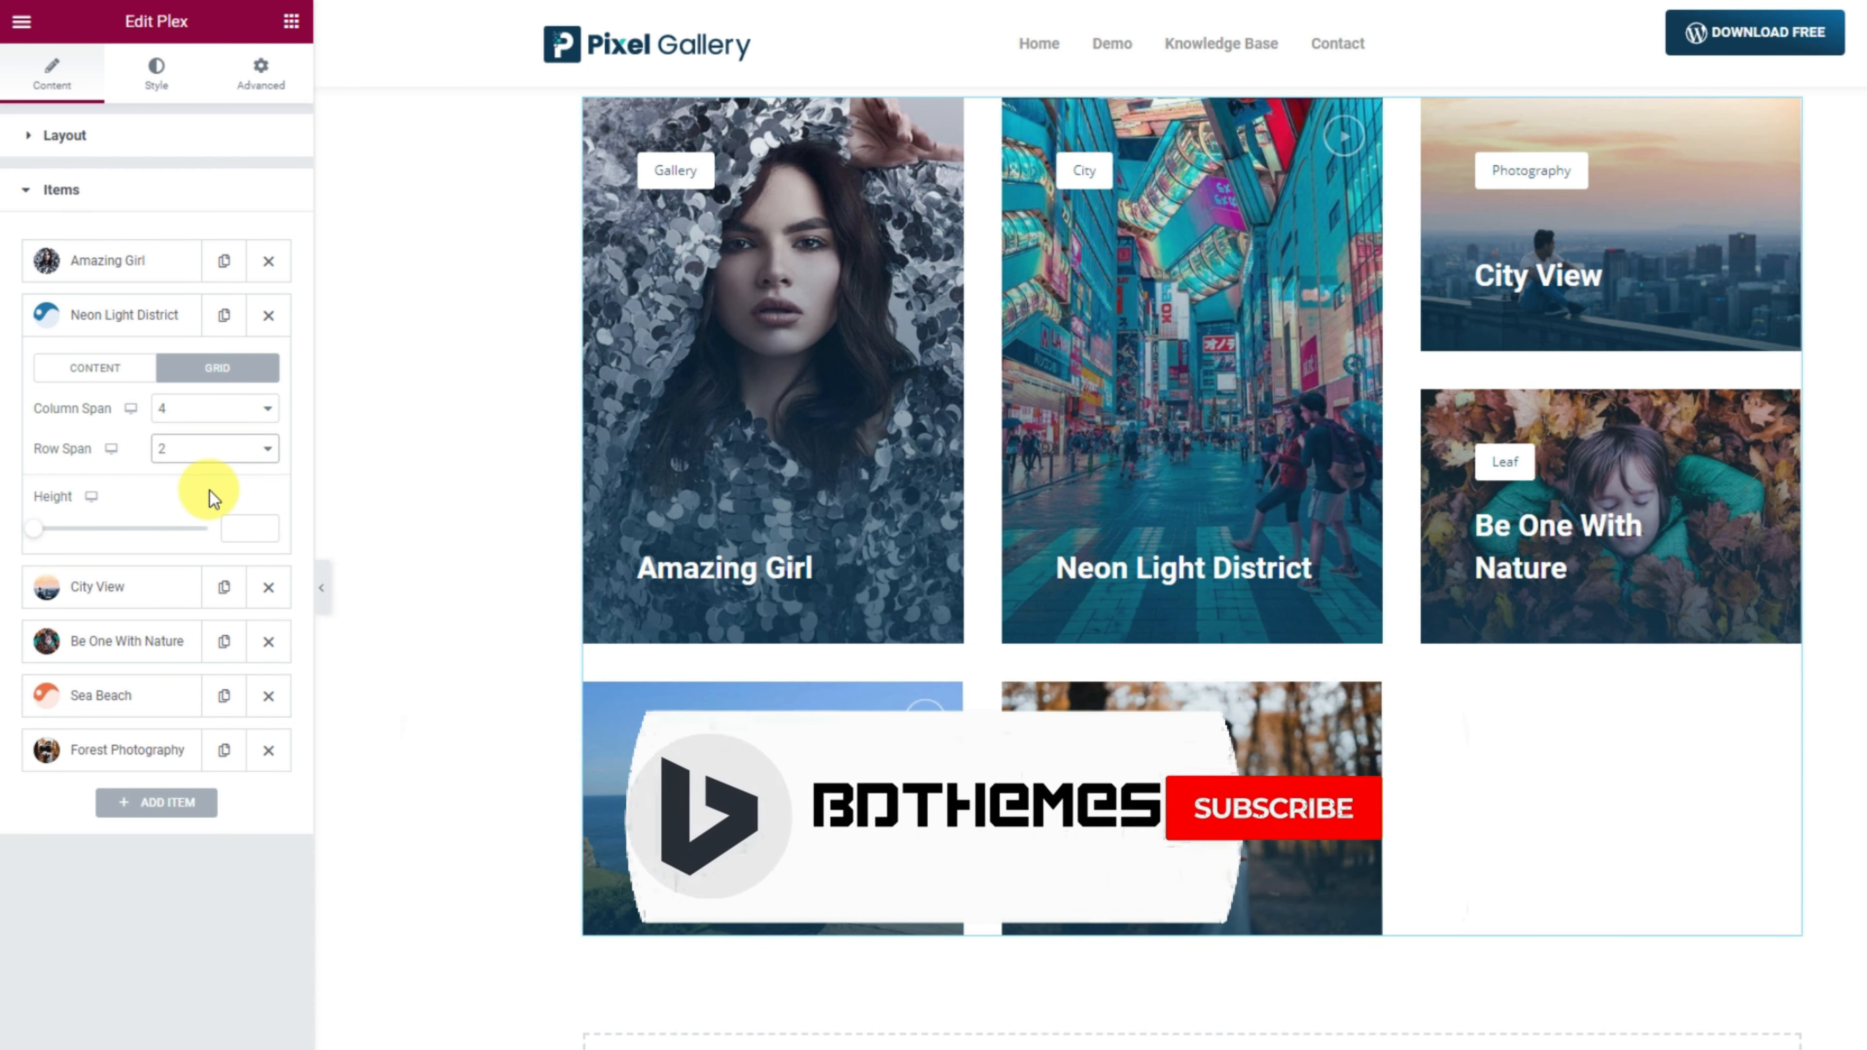
click(140, 318)
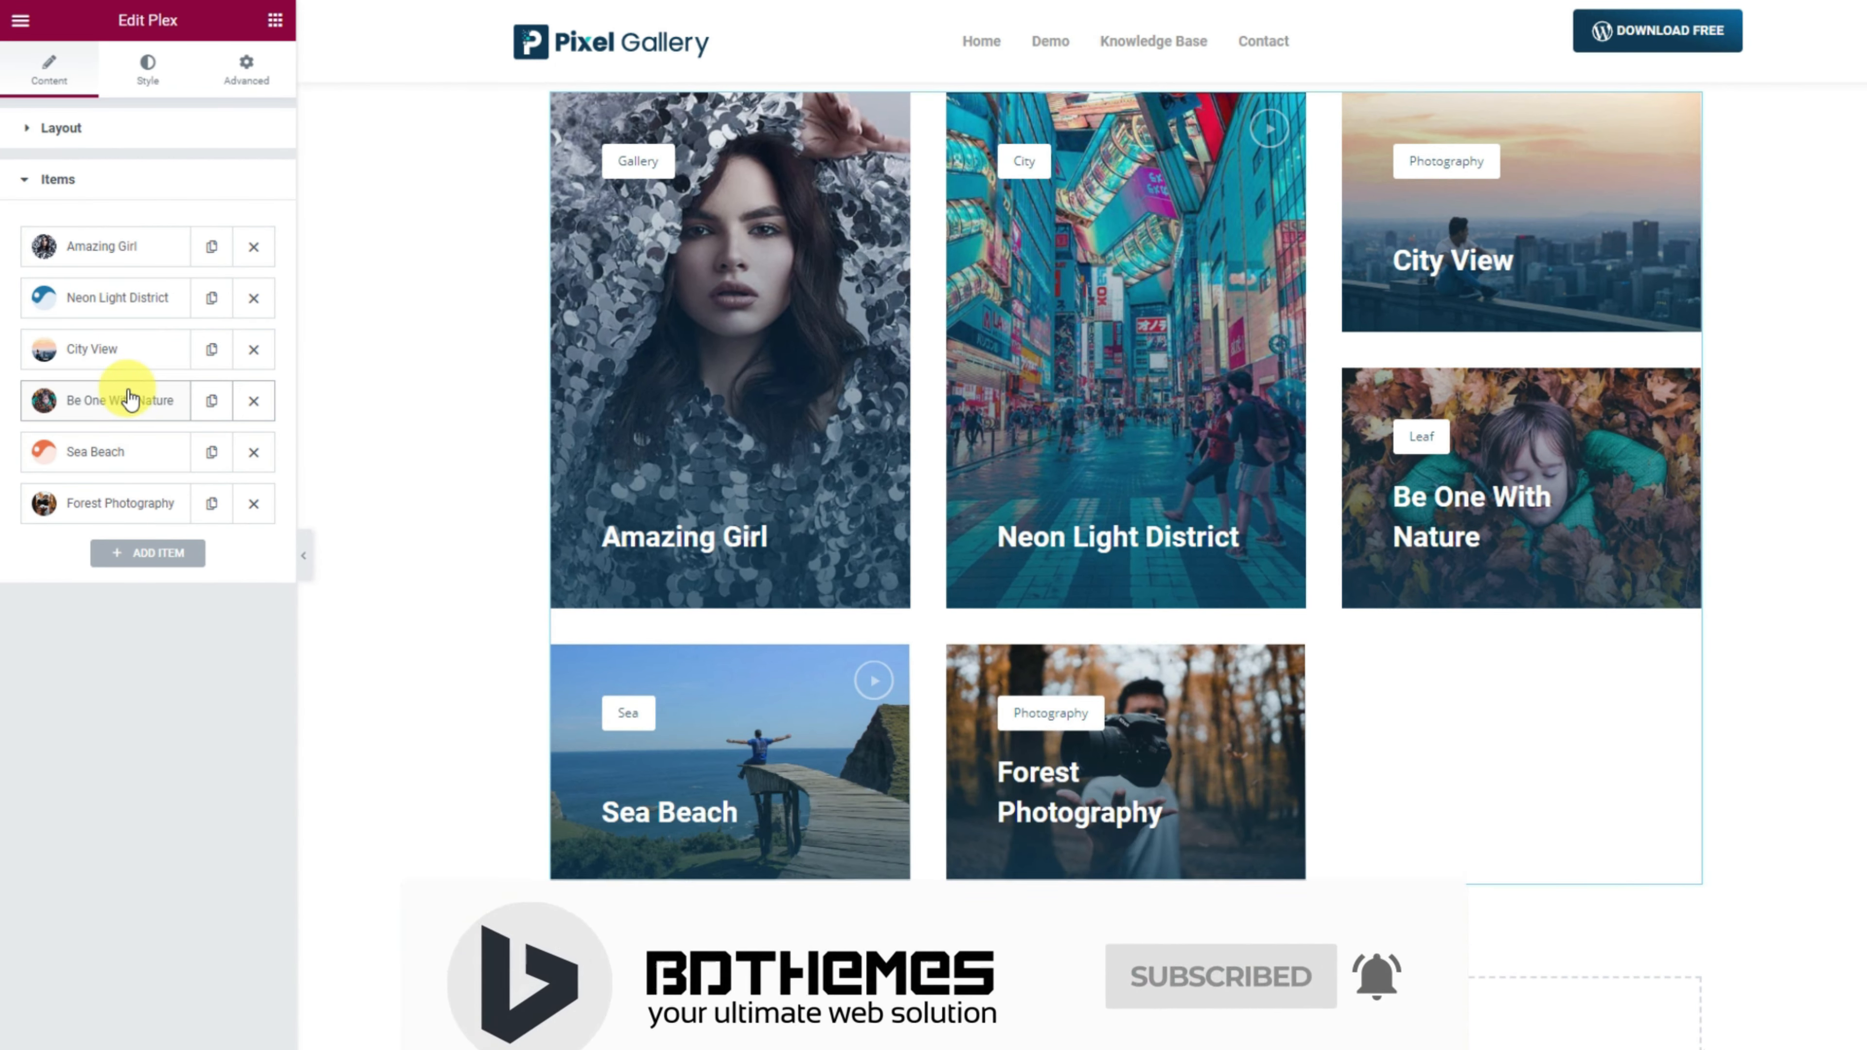
Step: Set the Sea Beach item's column span to 6 in its grid settings
click(125, 452)
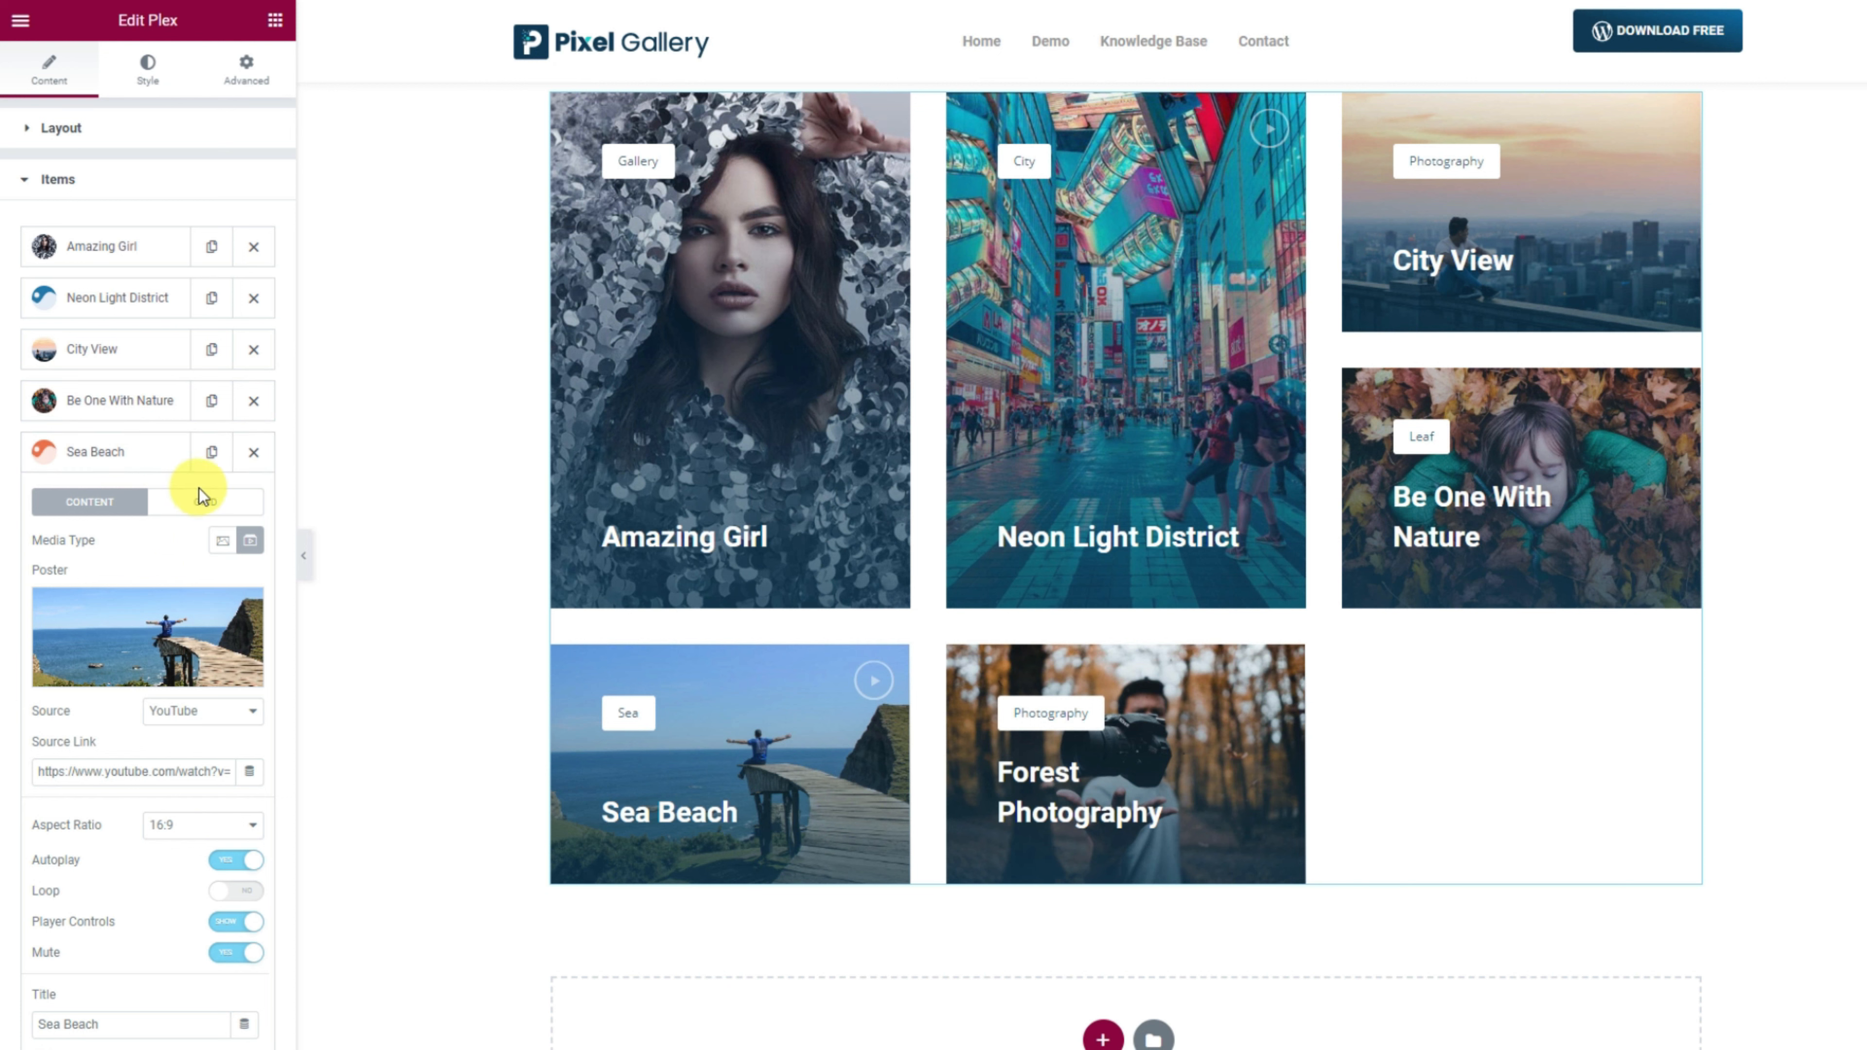
click(210, 502)
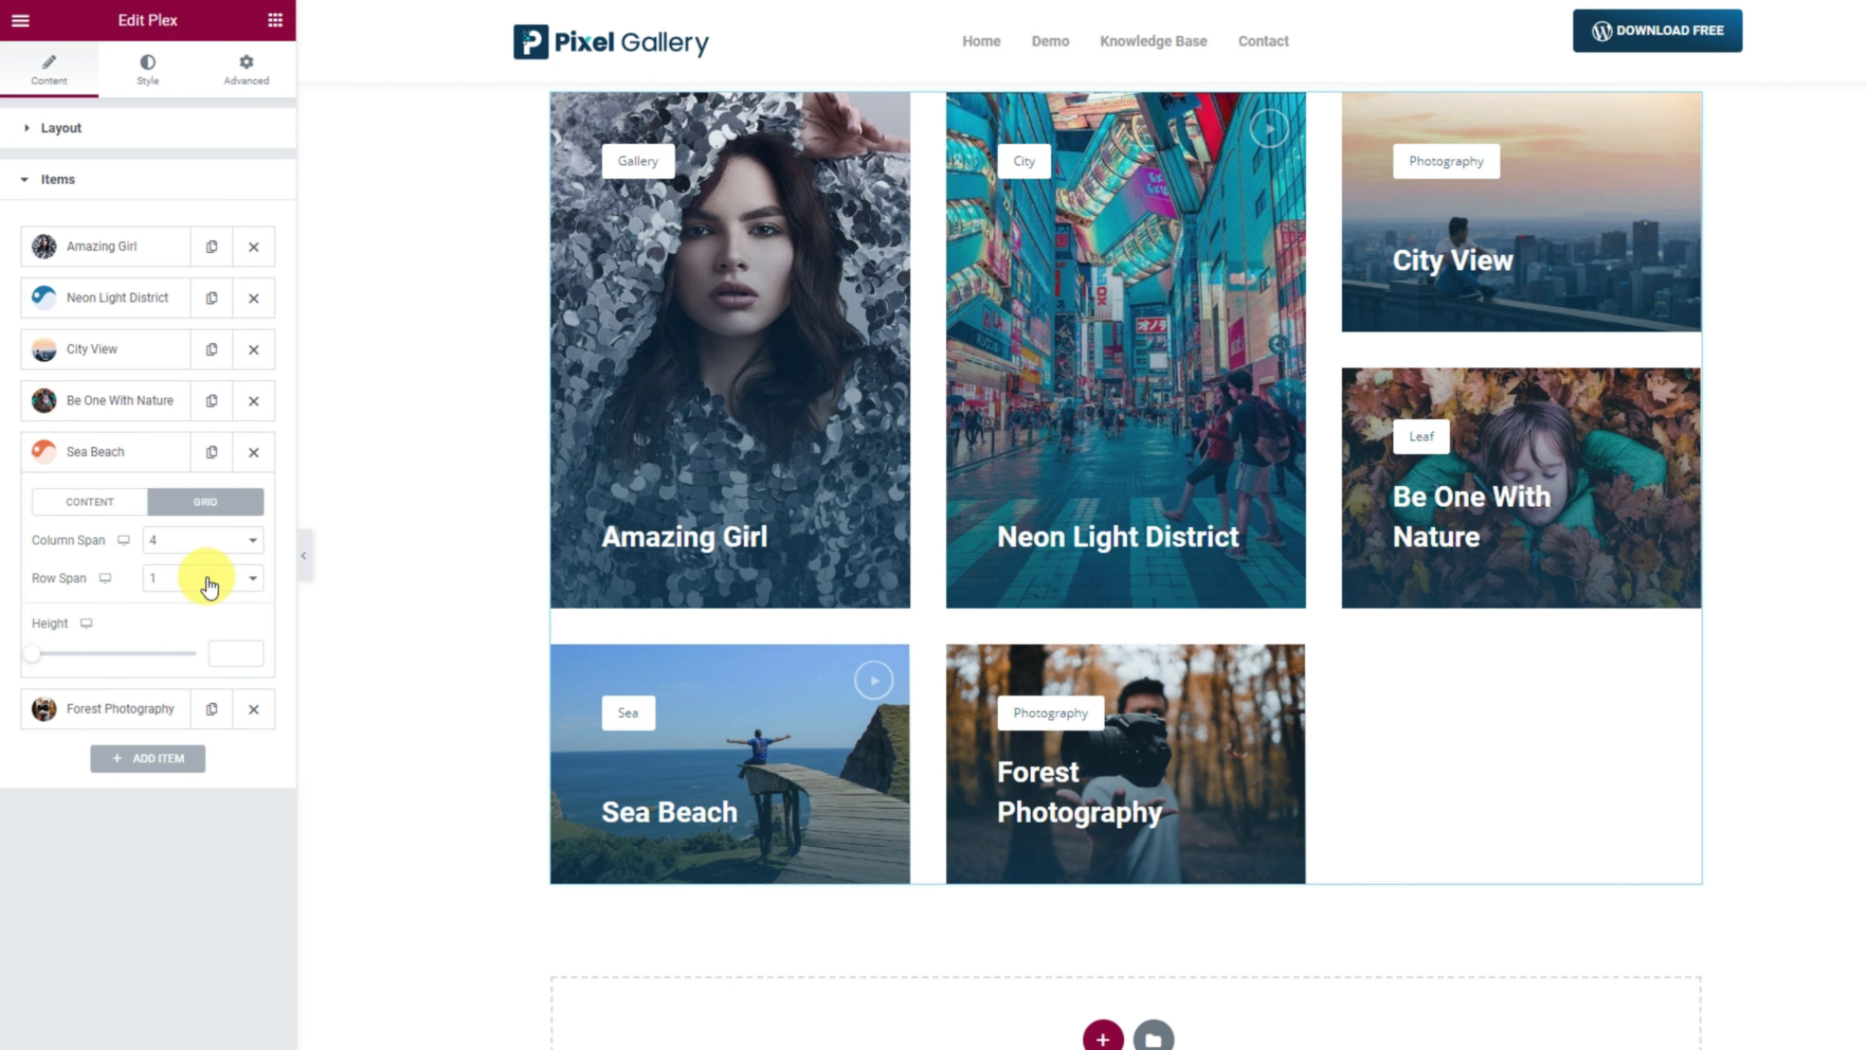
click(192, 557)
click(188, 640)
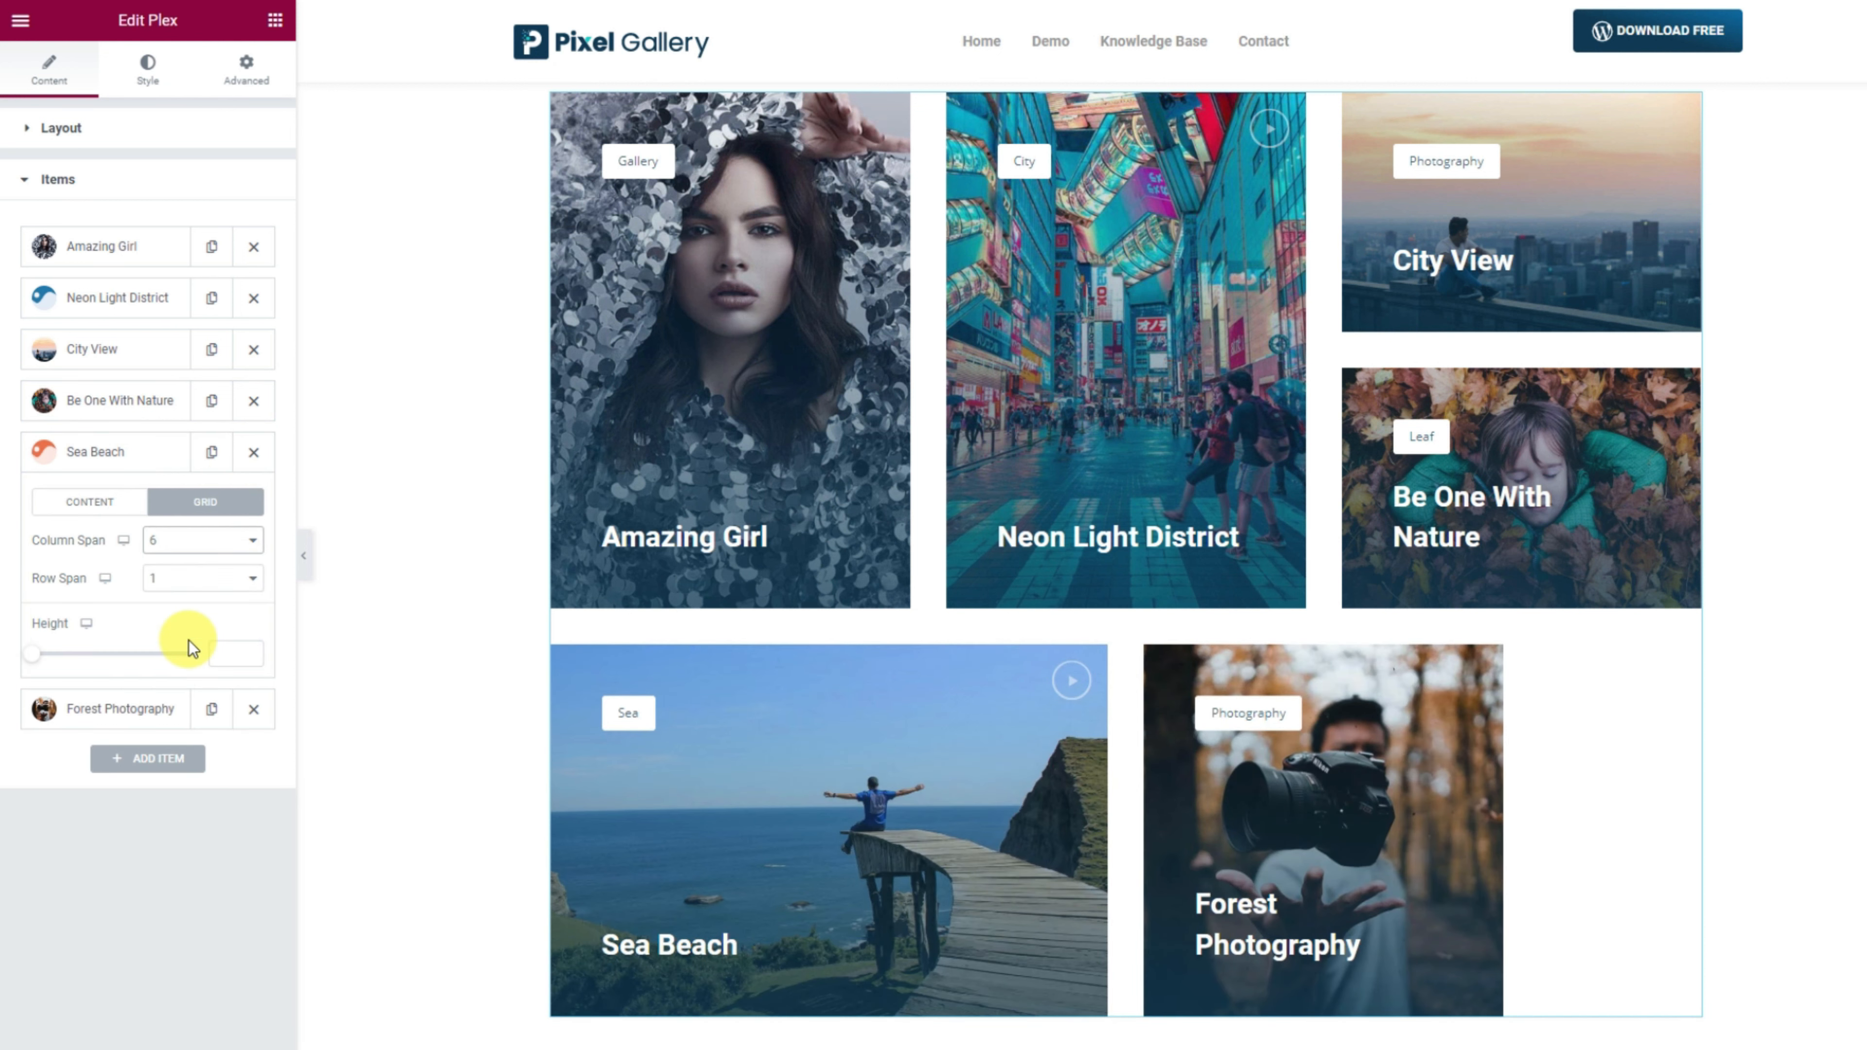
Step: Set the Forest Photography item's column span to 6 in its grid settings
click(125, 451)
click(129, 503)
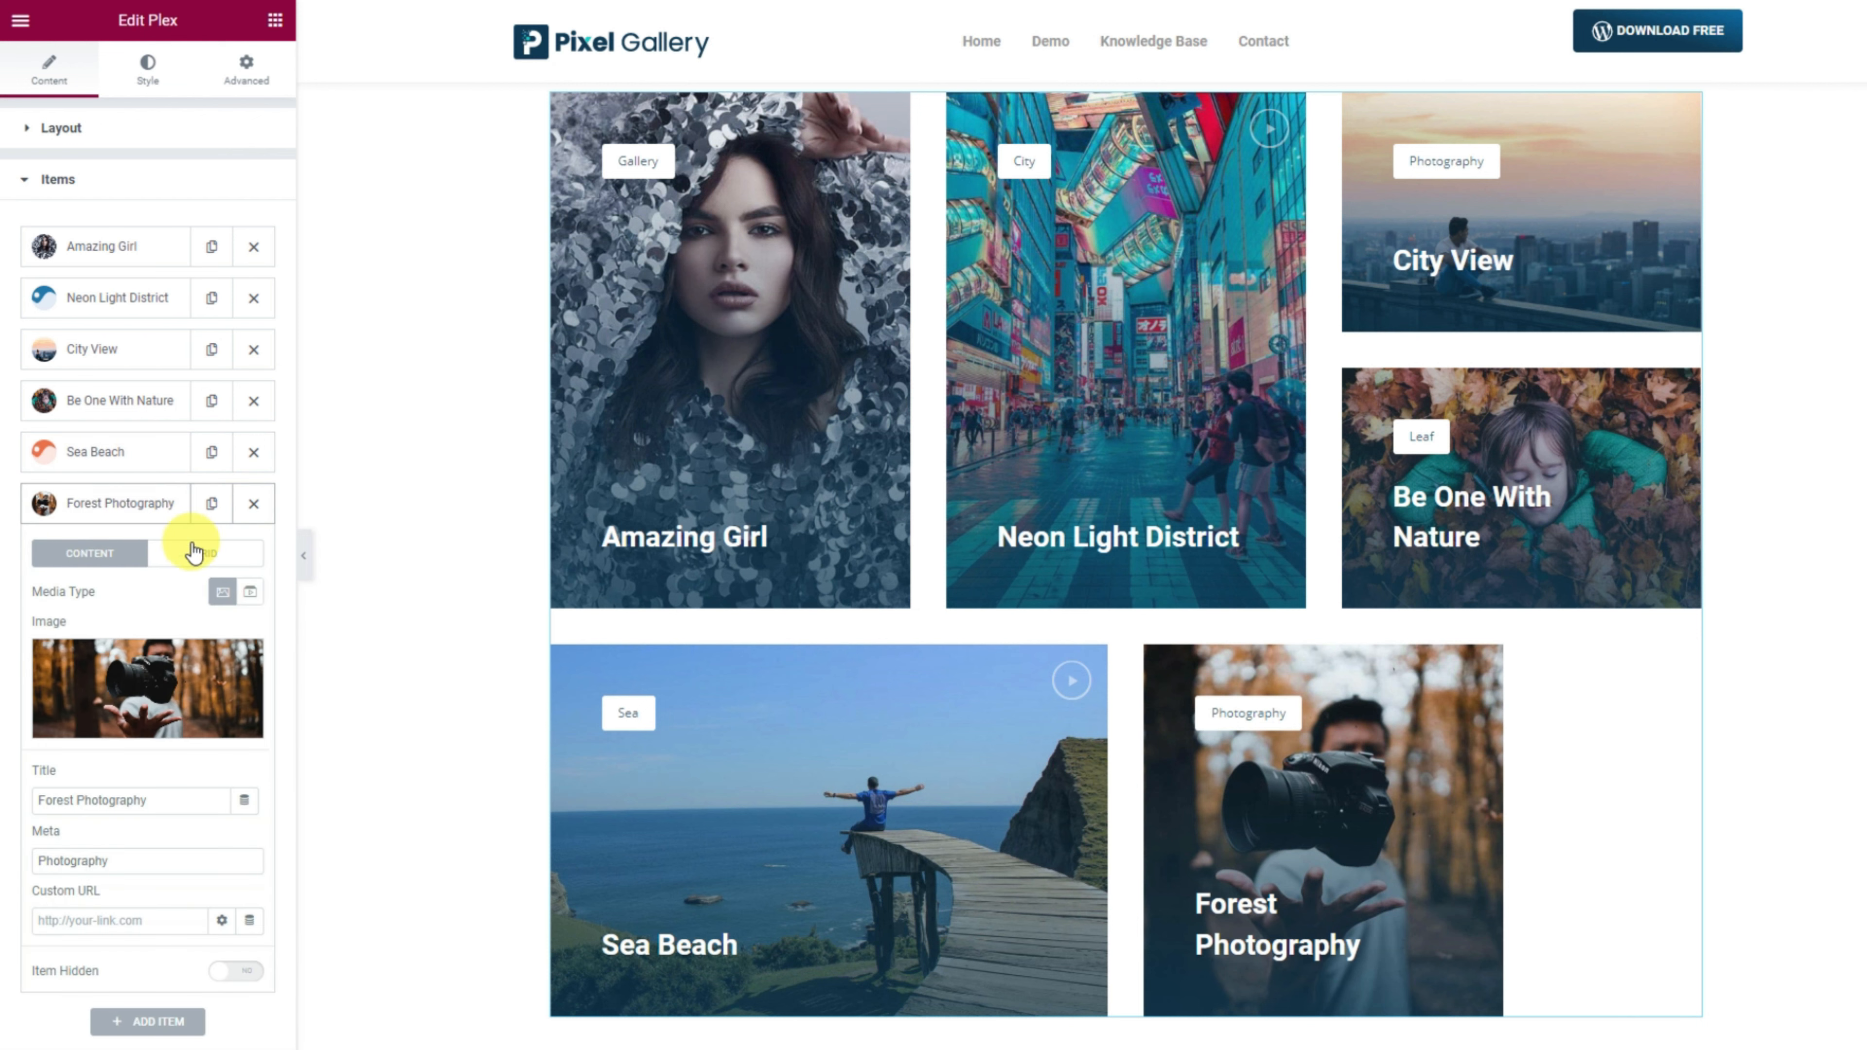
click(193, 552)
click(195, 596)
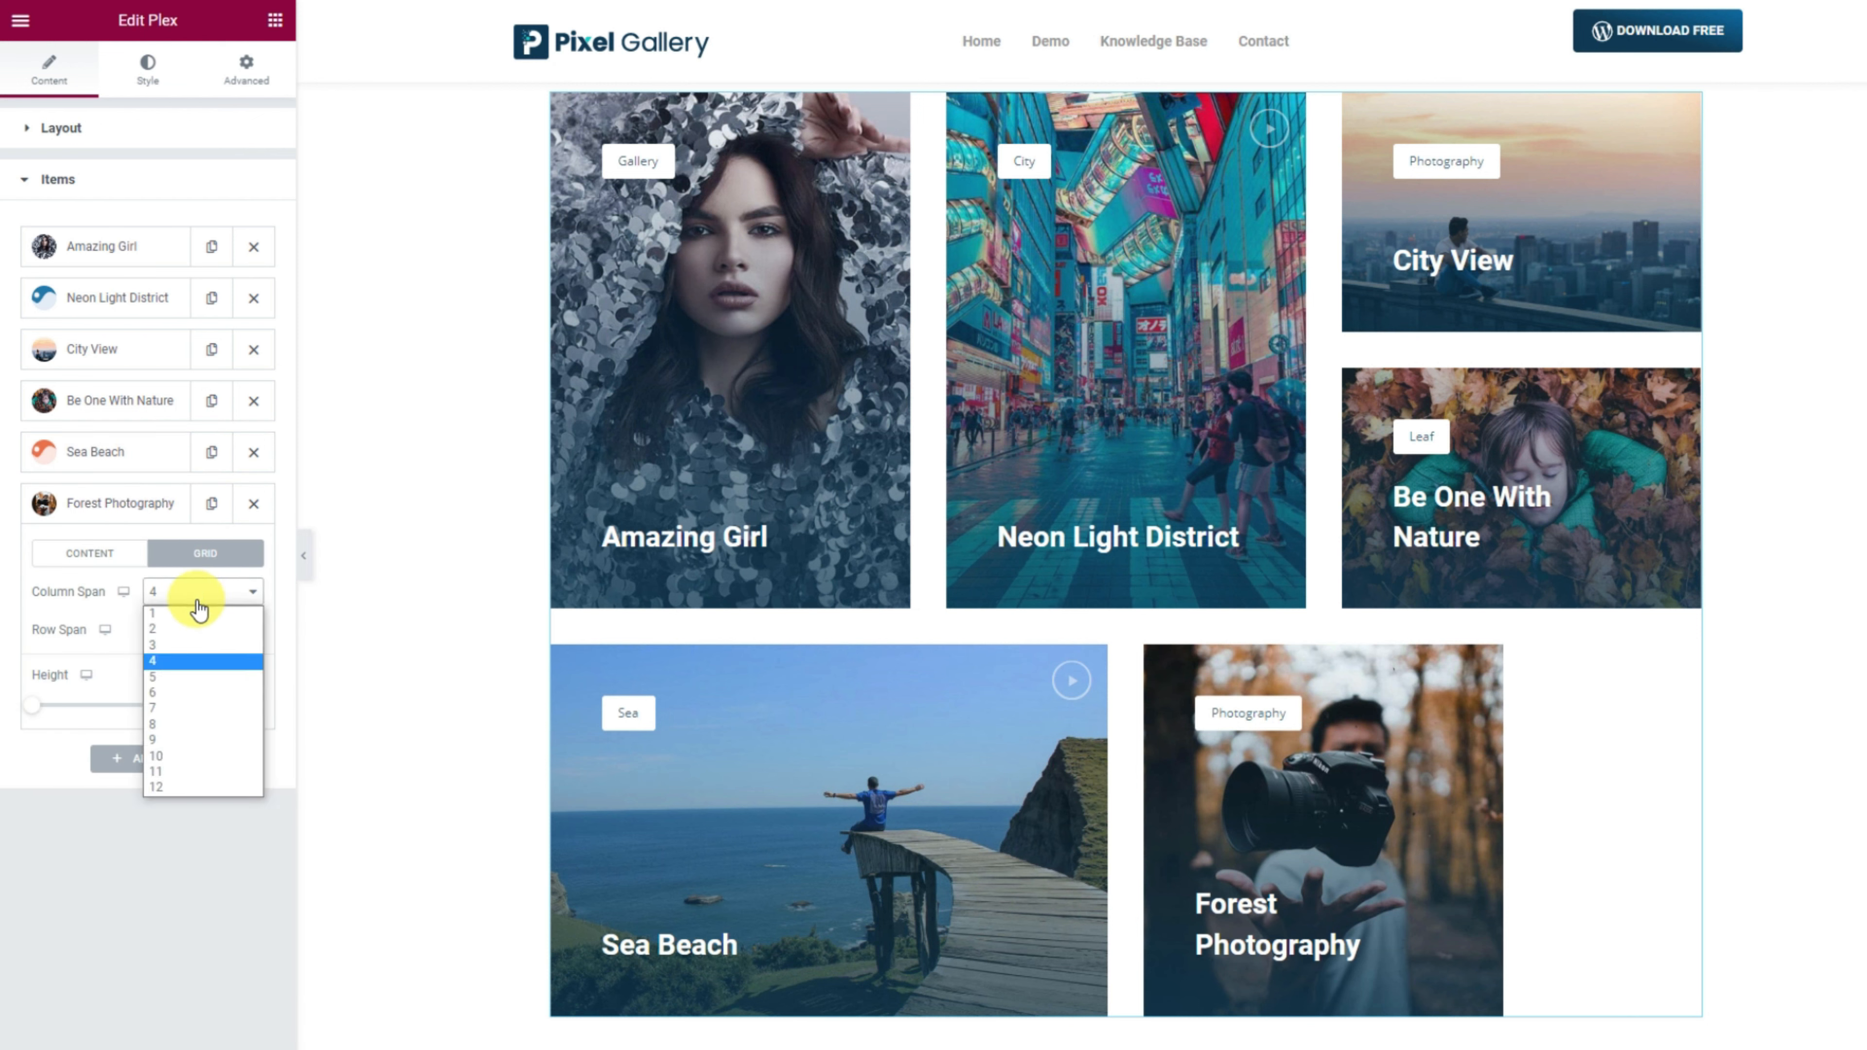
click(196, 691)
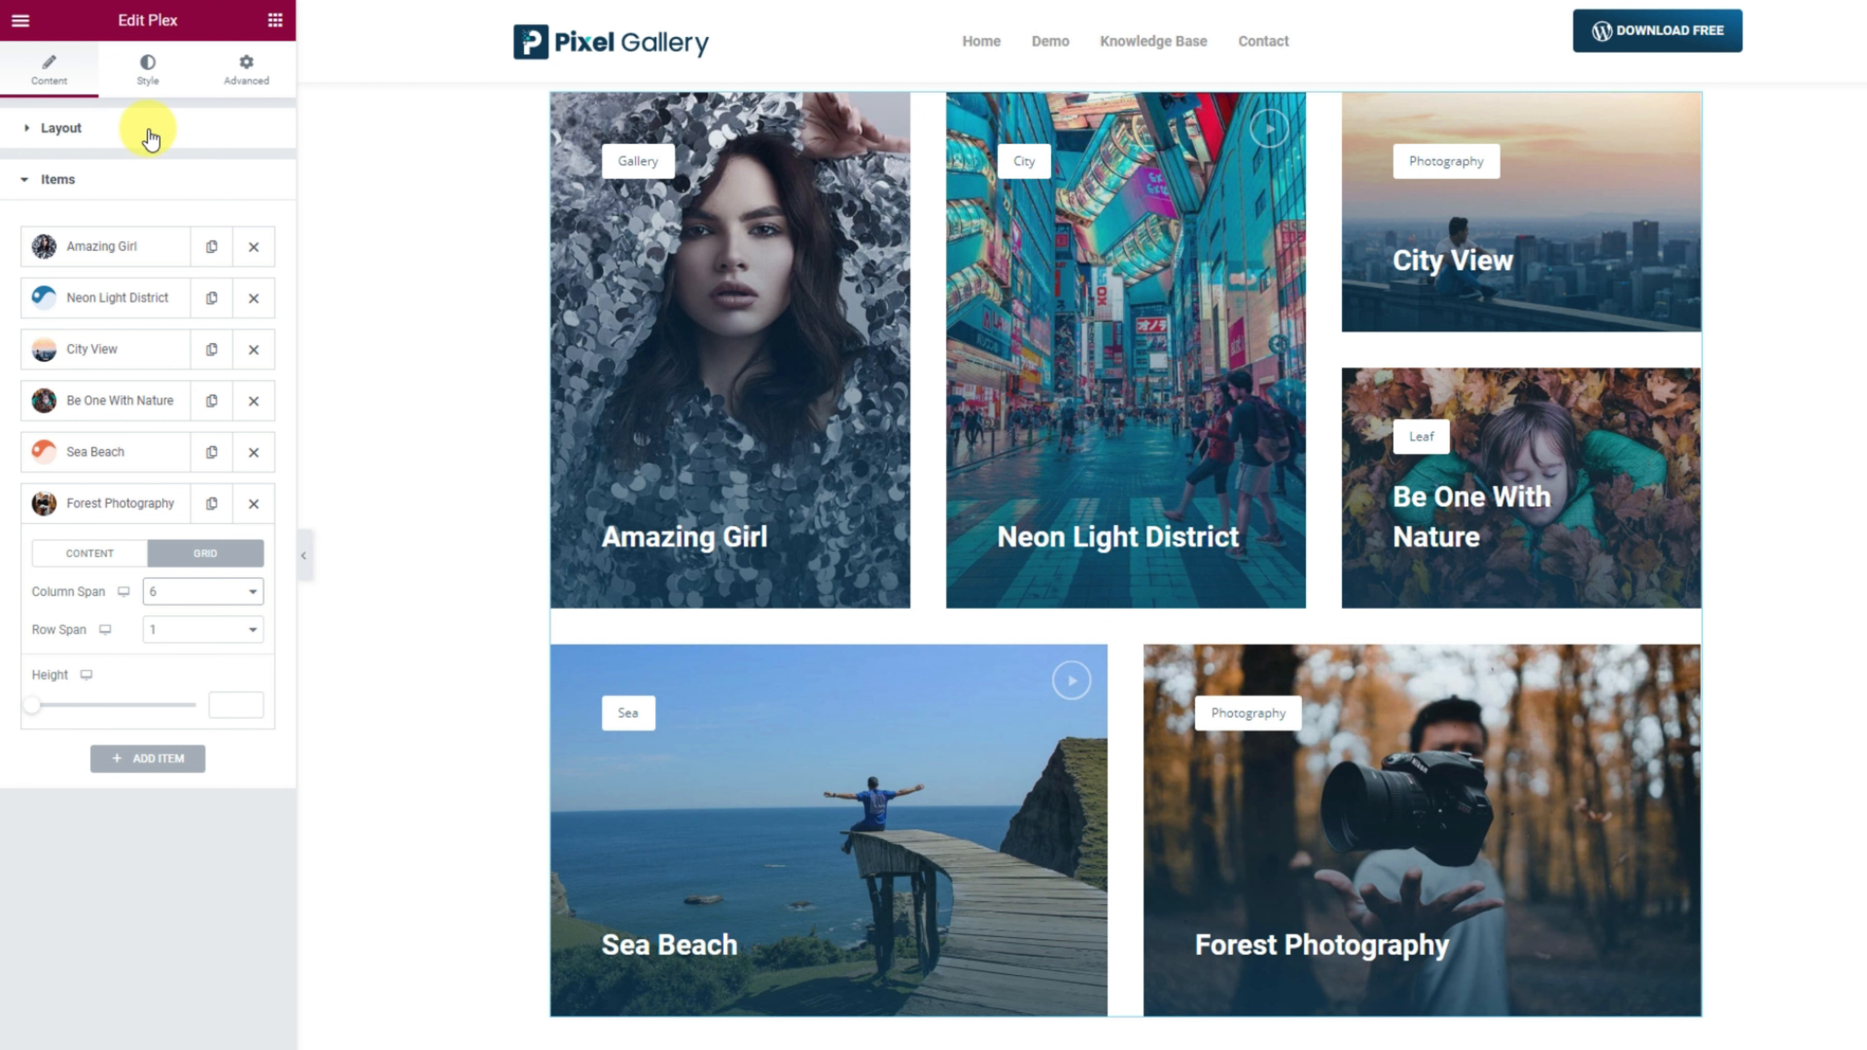
Step: In the widget's style settings, set the items' border radius to 5 px and the content padding to 35 px on all sides
click(148, 77)
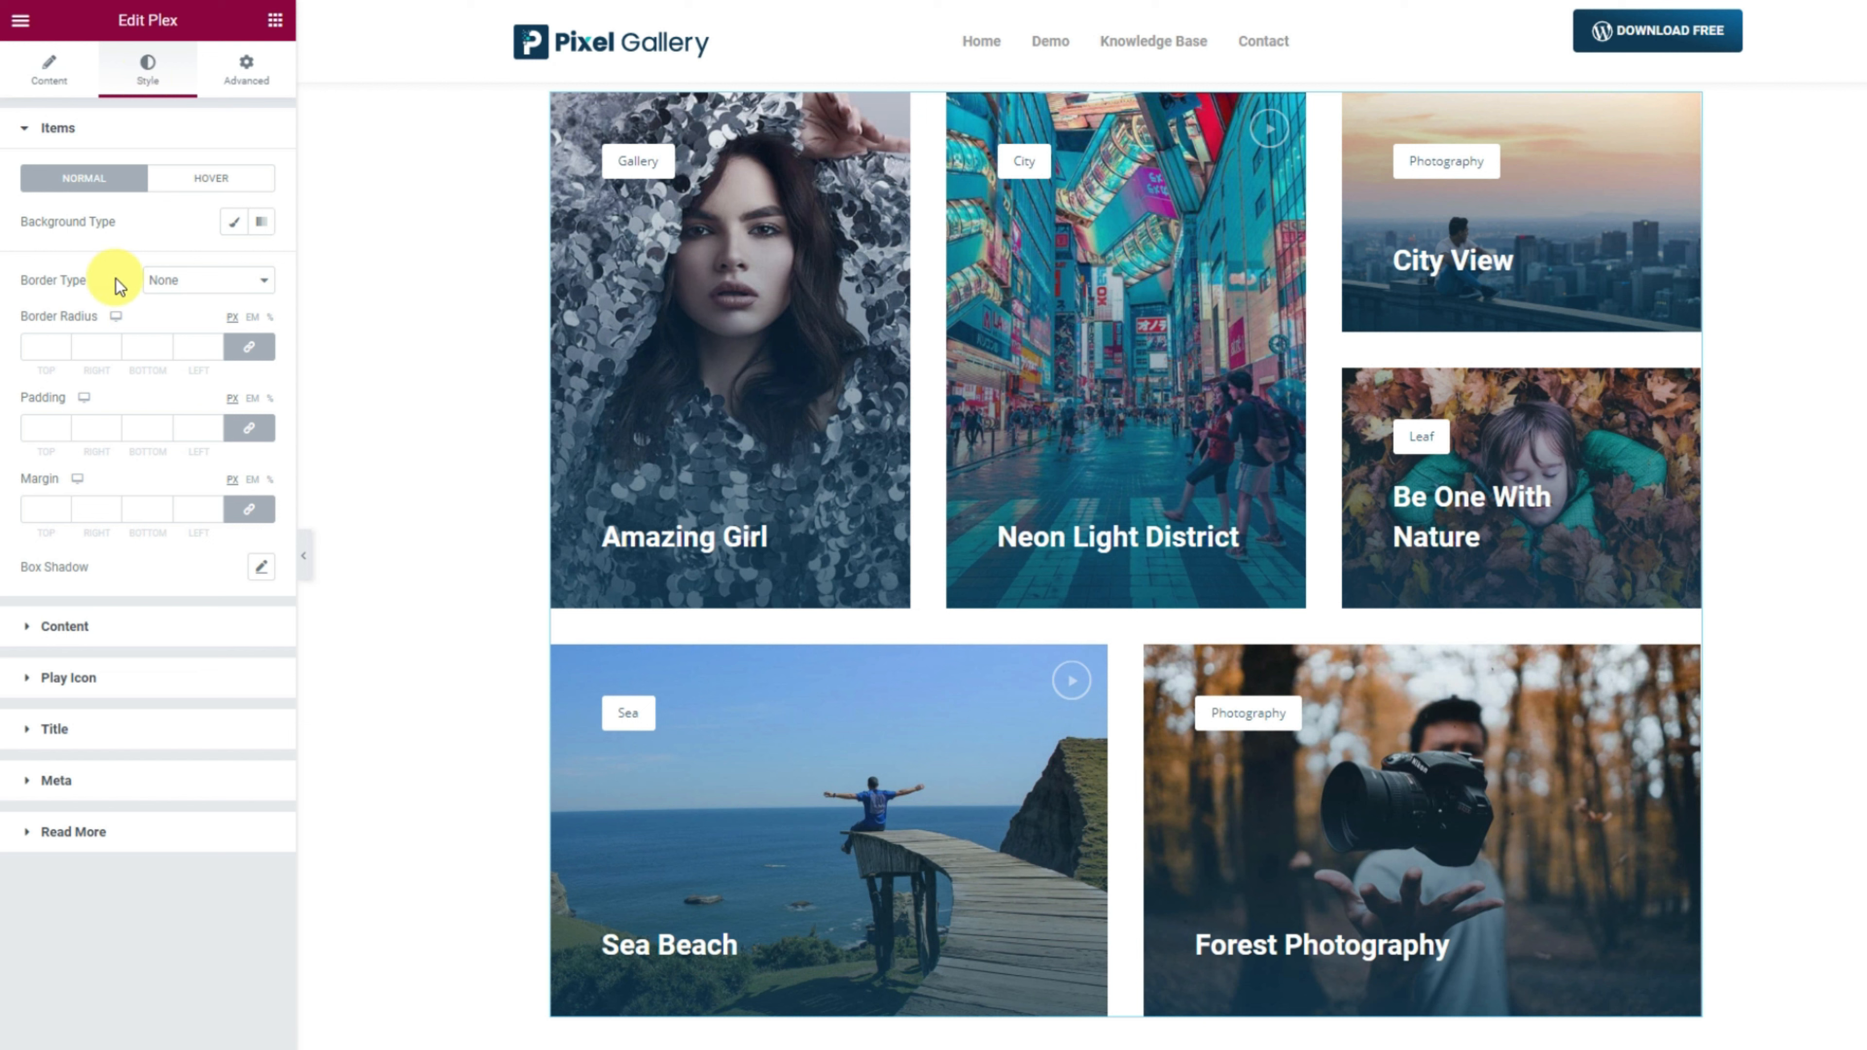
click(64, 350)
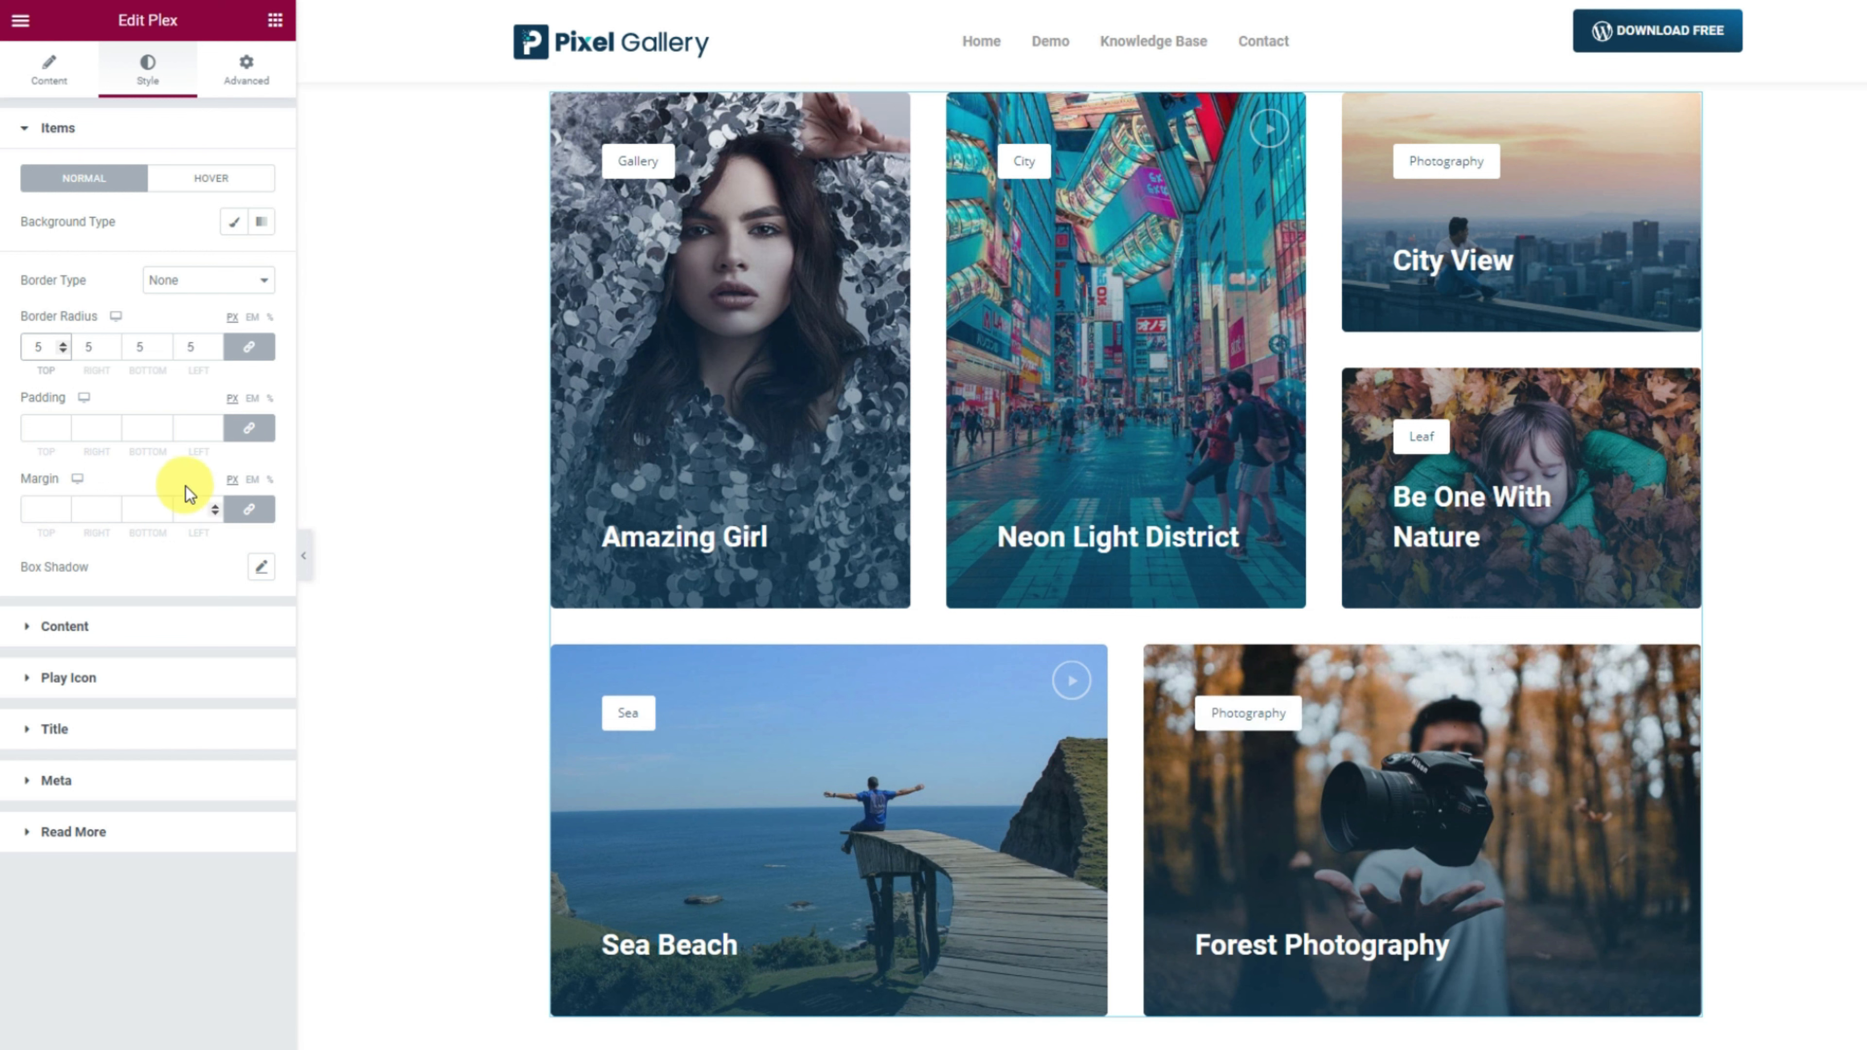
click(88, 624)
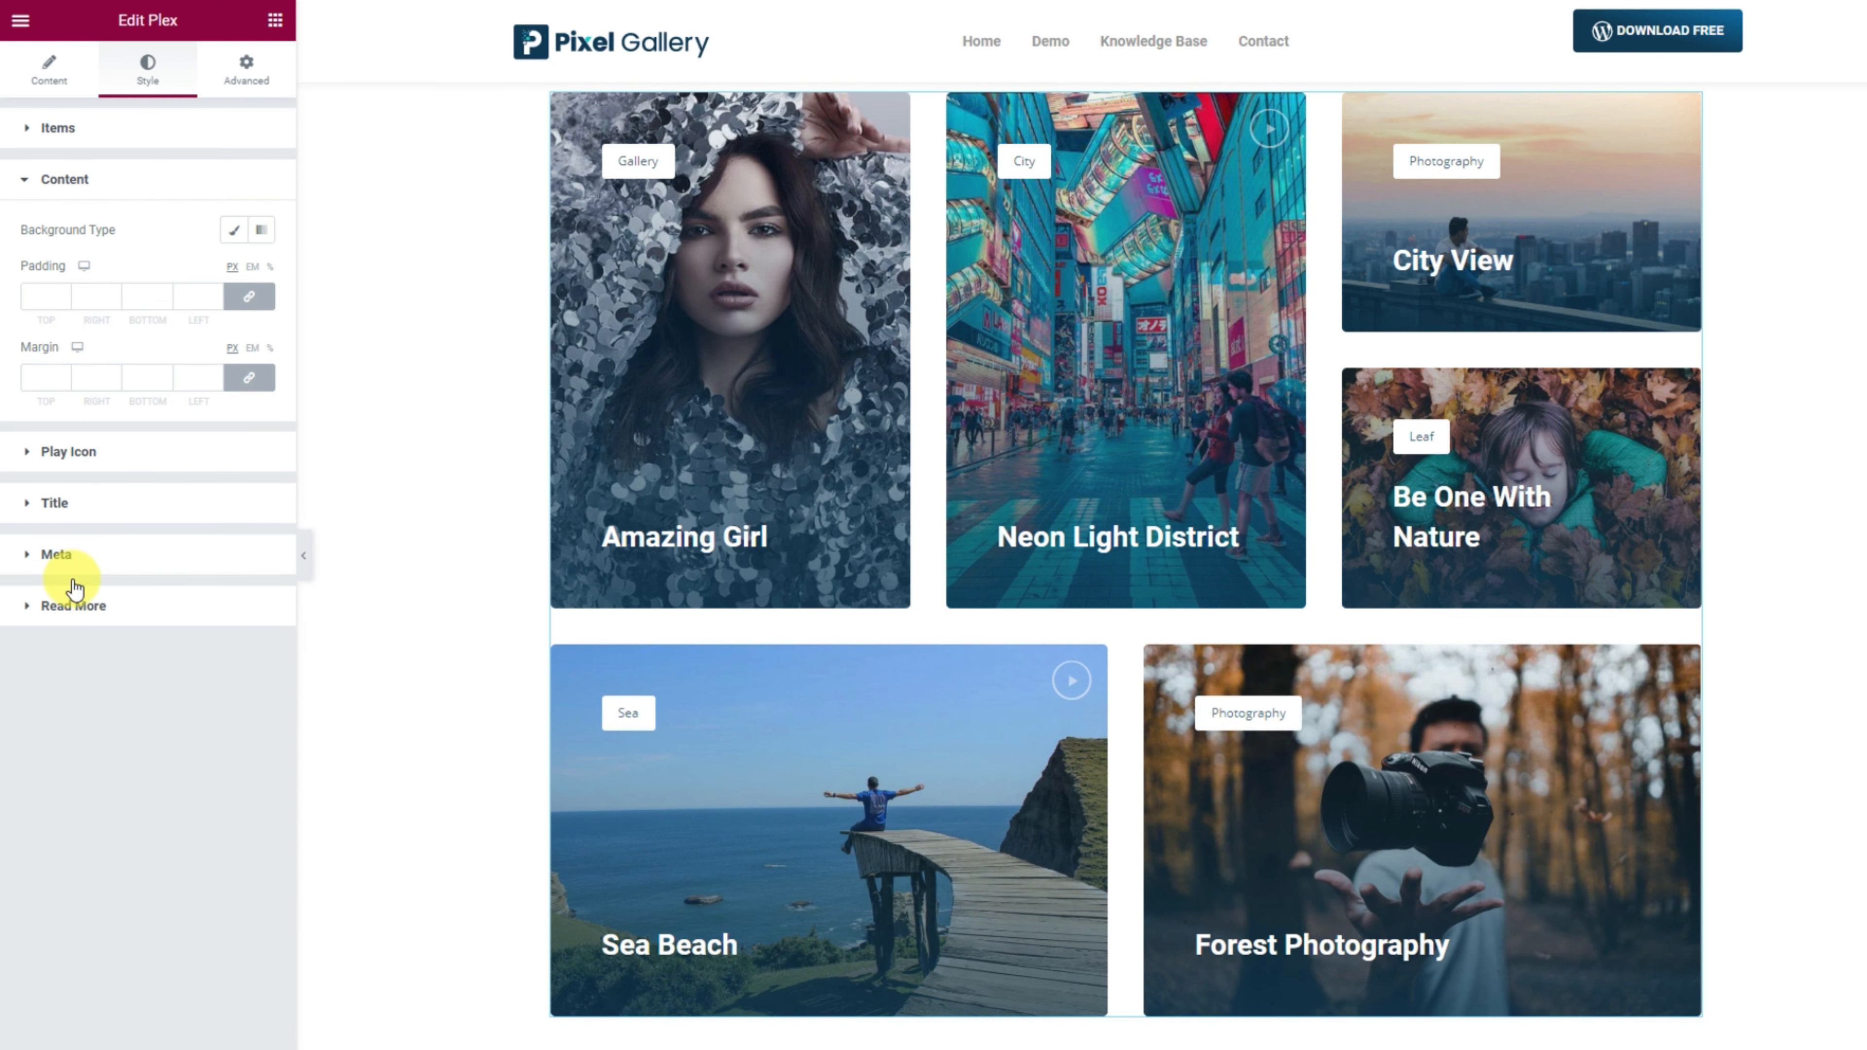
click(42, 293)
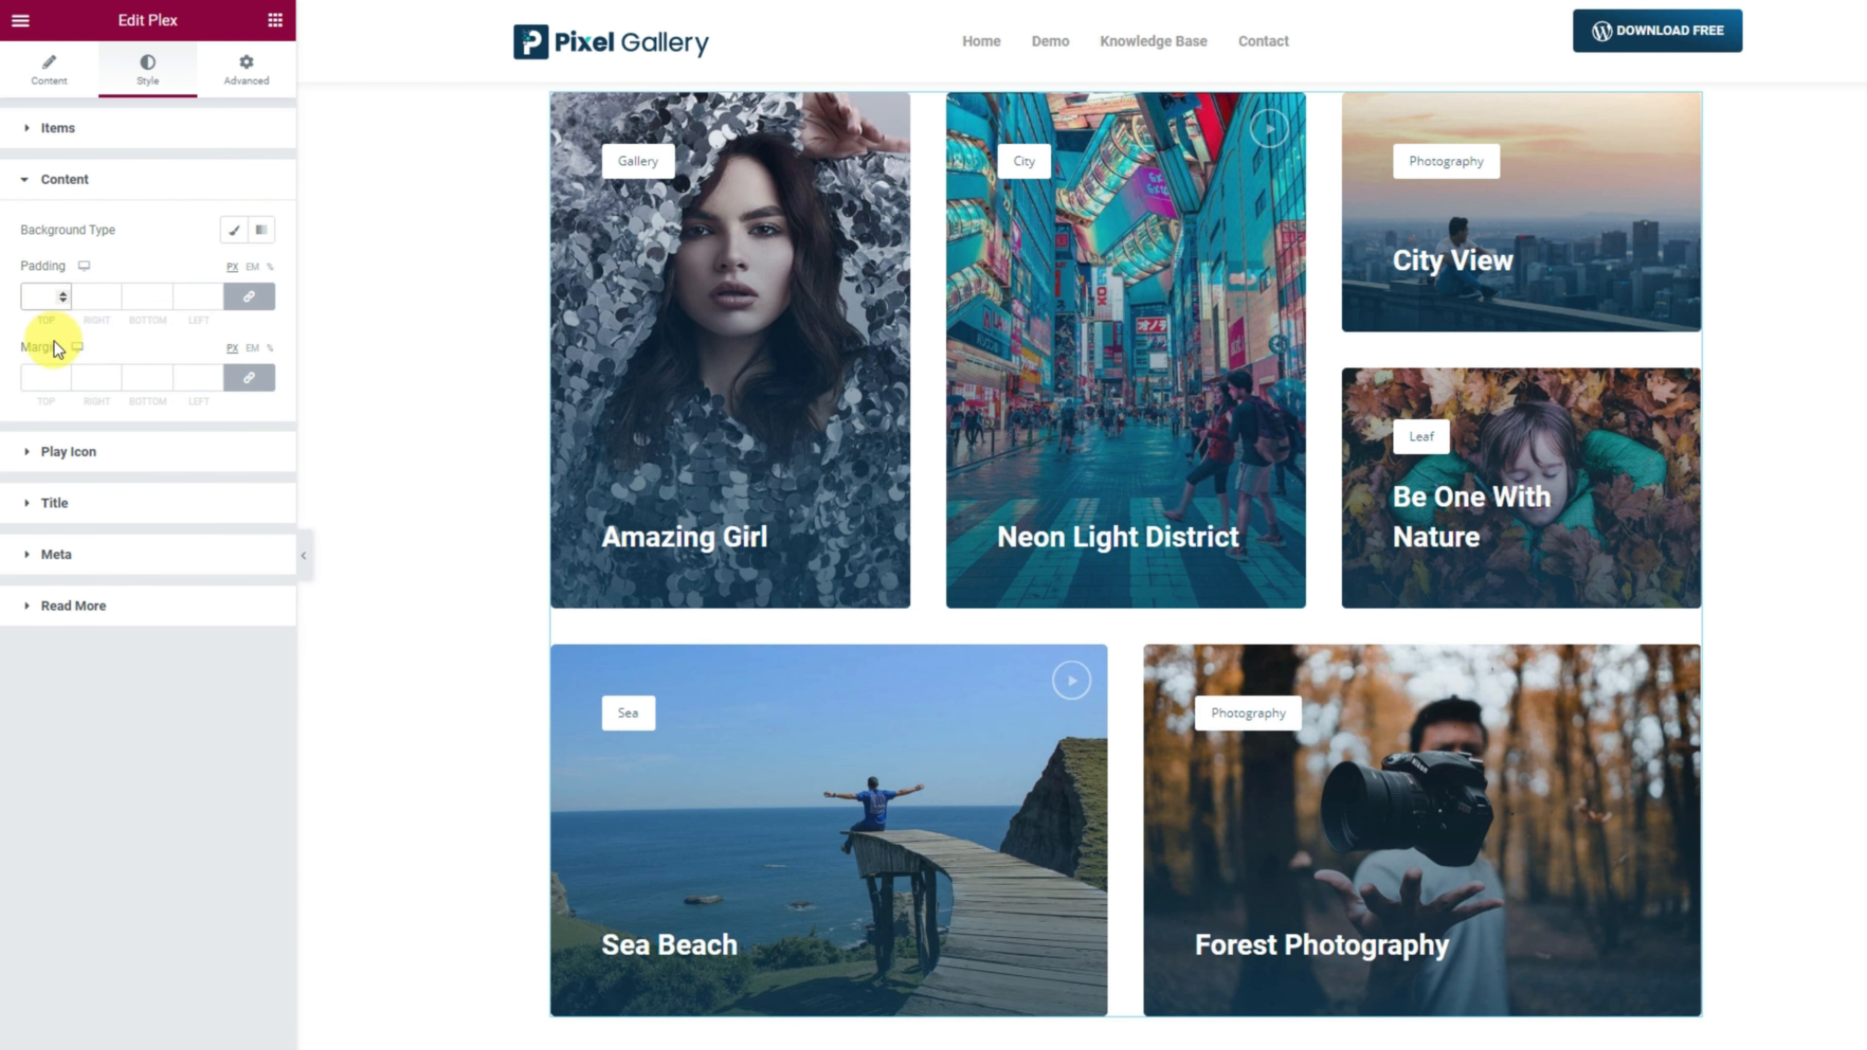
text(35)
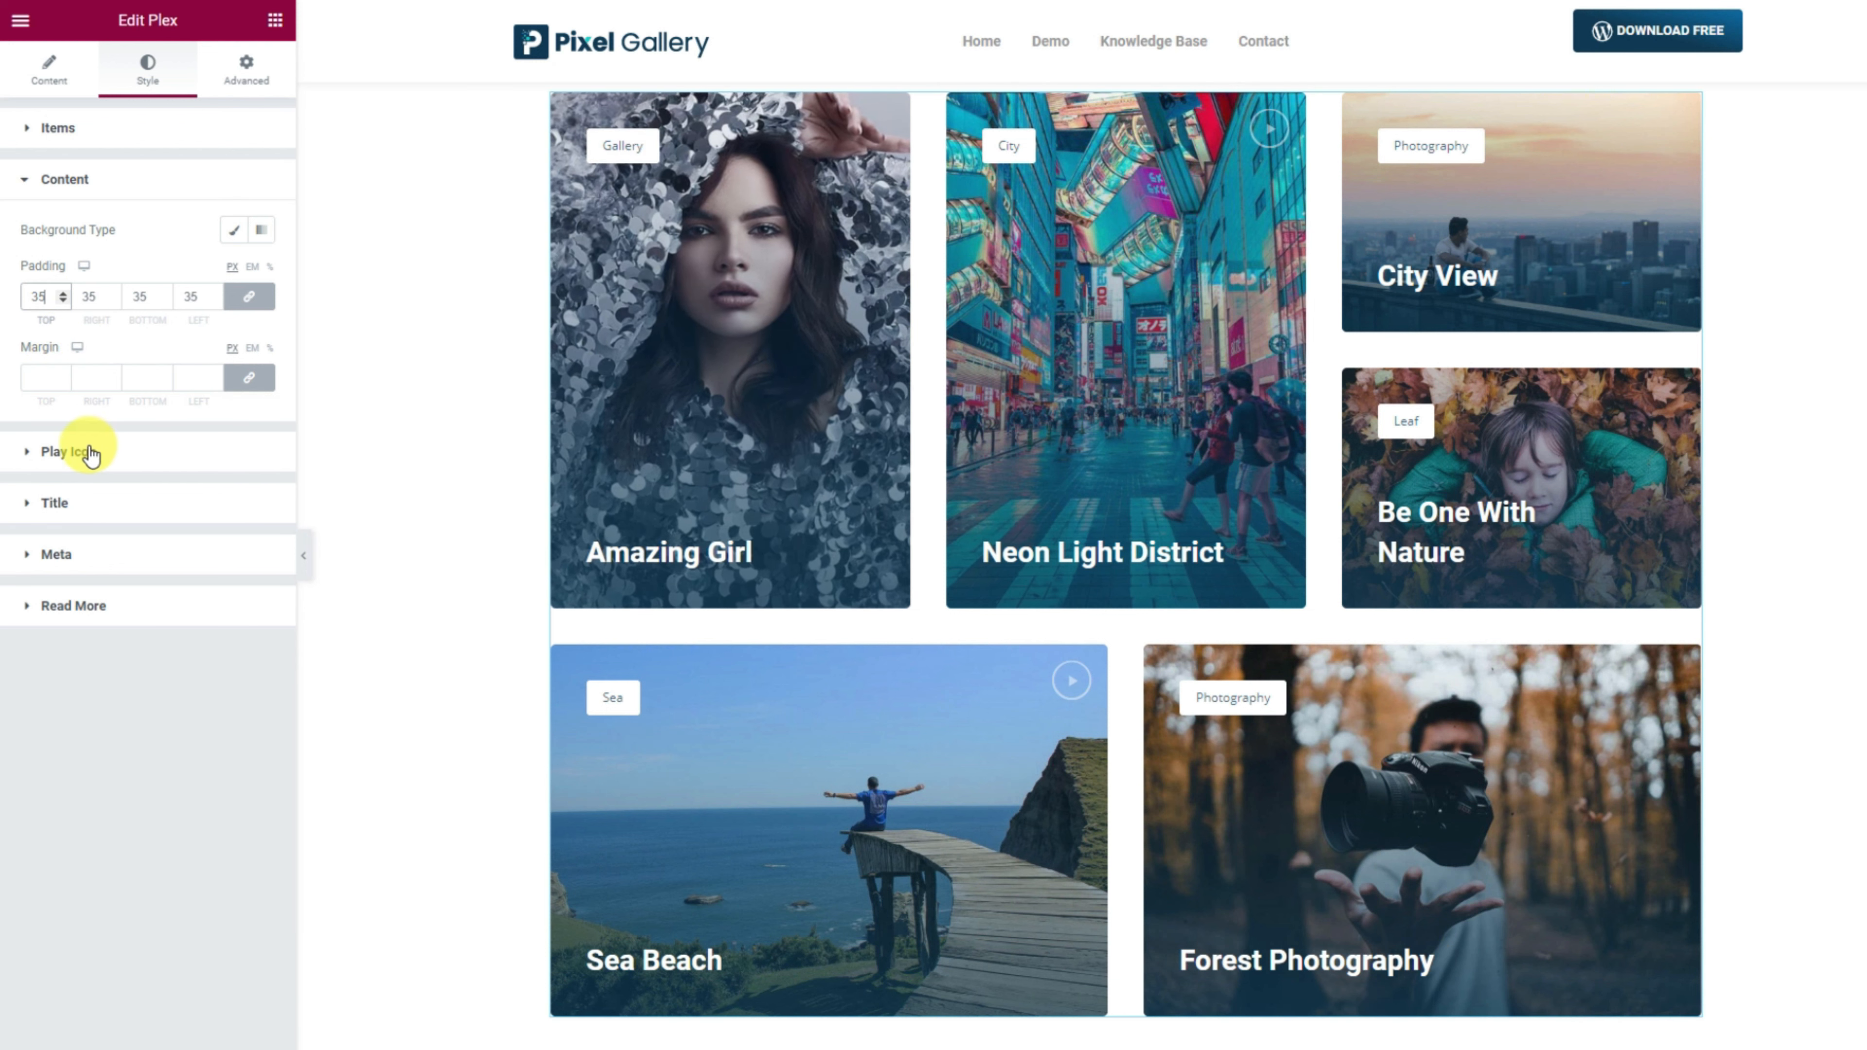
Step: Set the play icon's color to white in the style settings
click(133, 465)
click(262, 281)
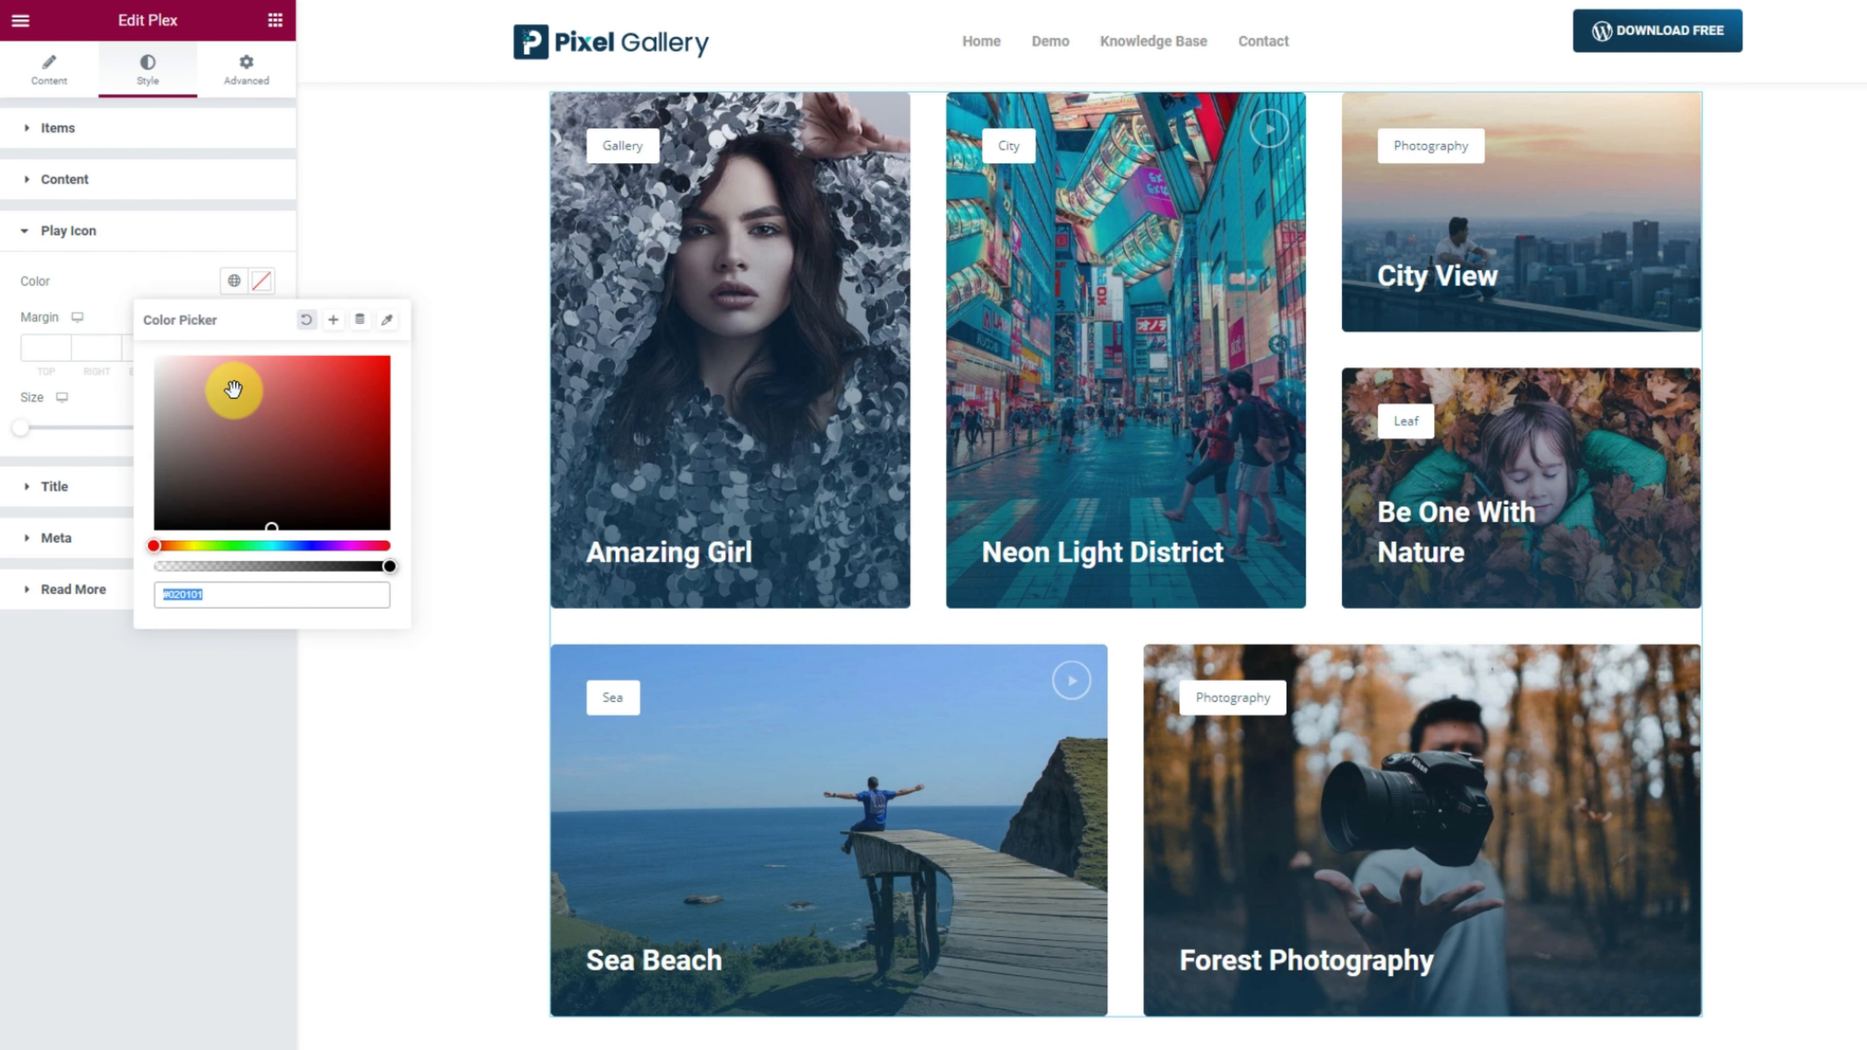
drag(234, 384, 132, 336)
click(142, 282)
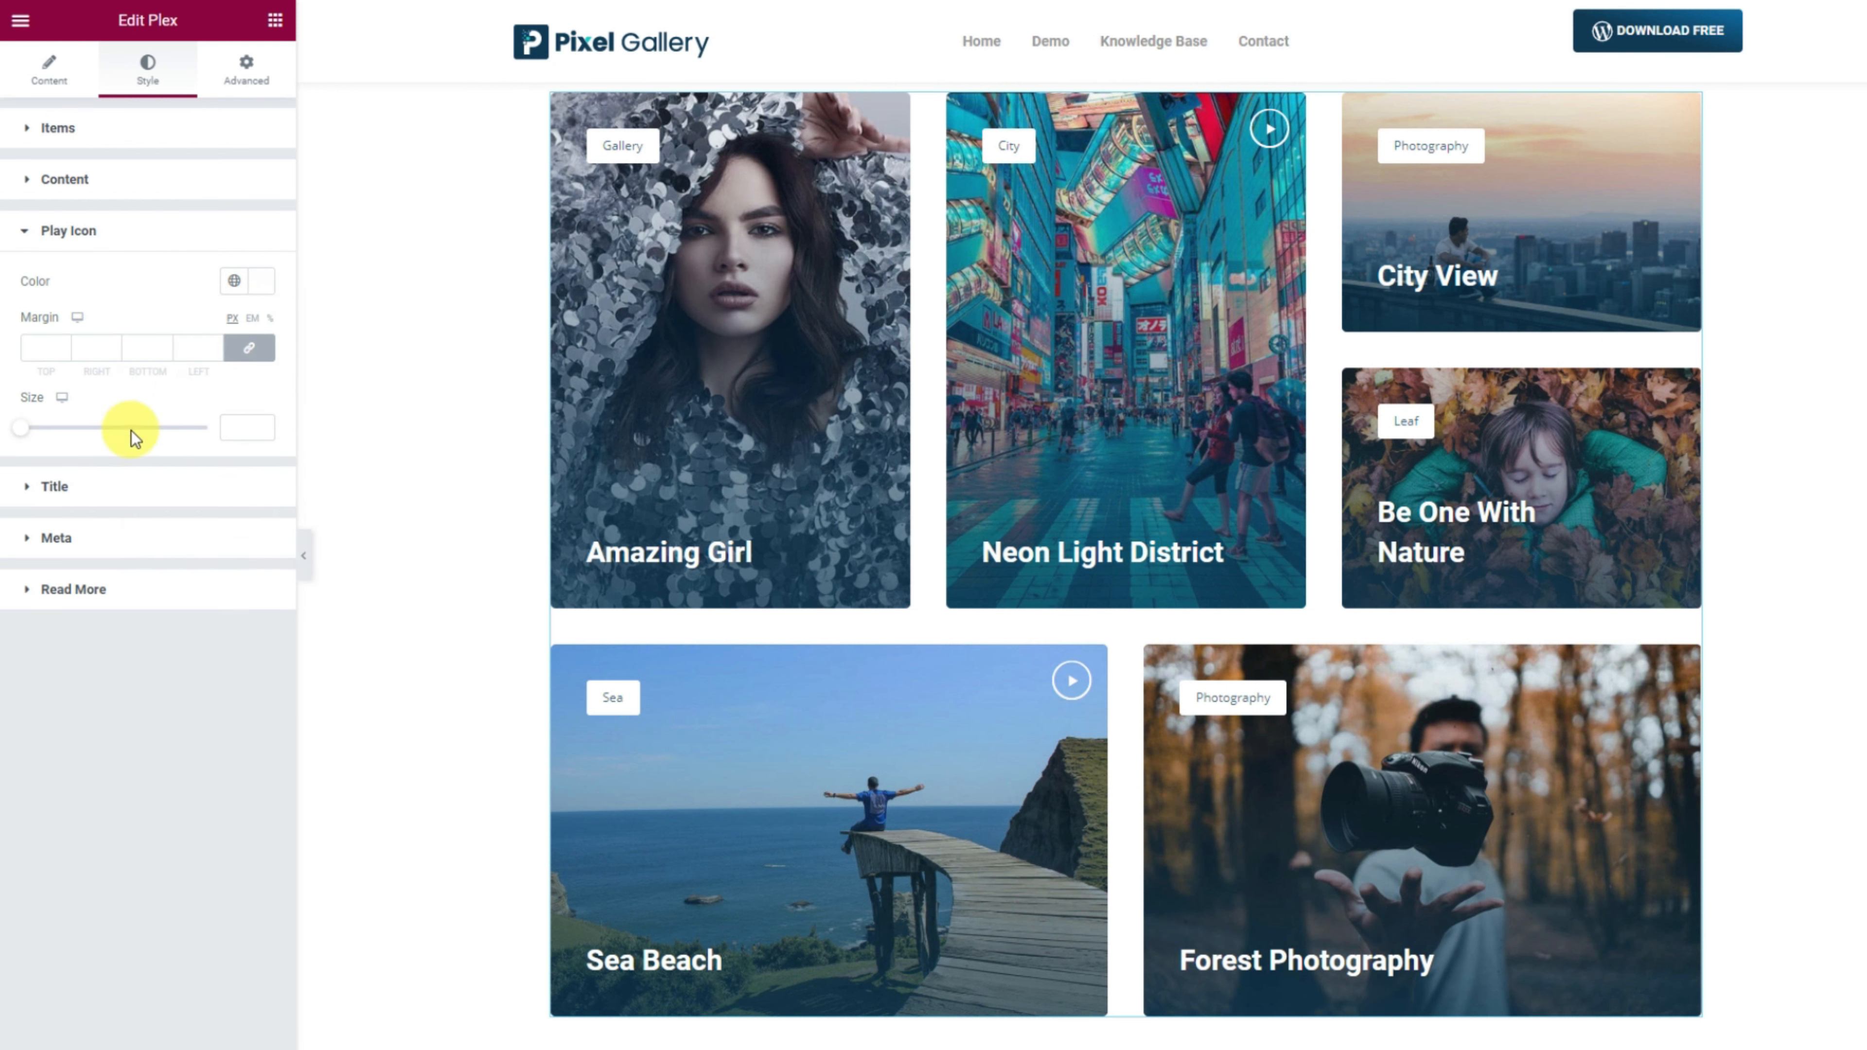
Step: Set the item titles' typography size to 24 px
click(117, 487)
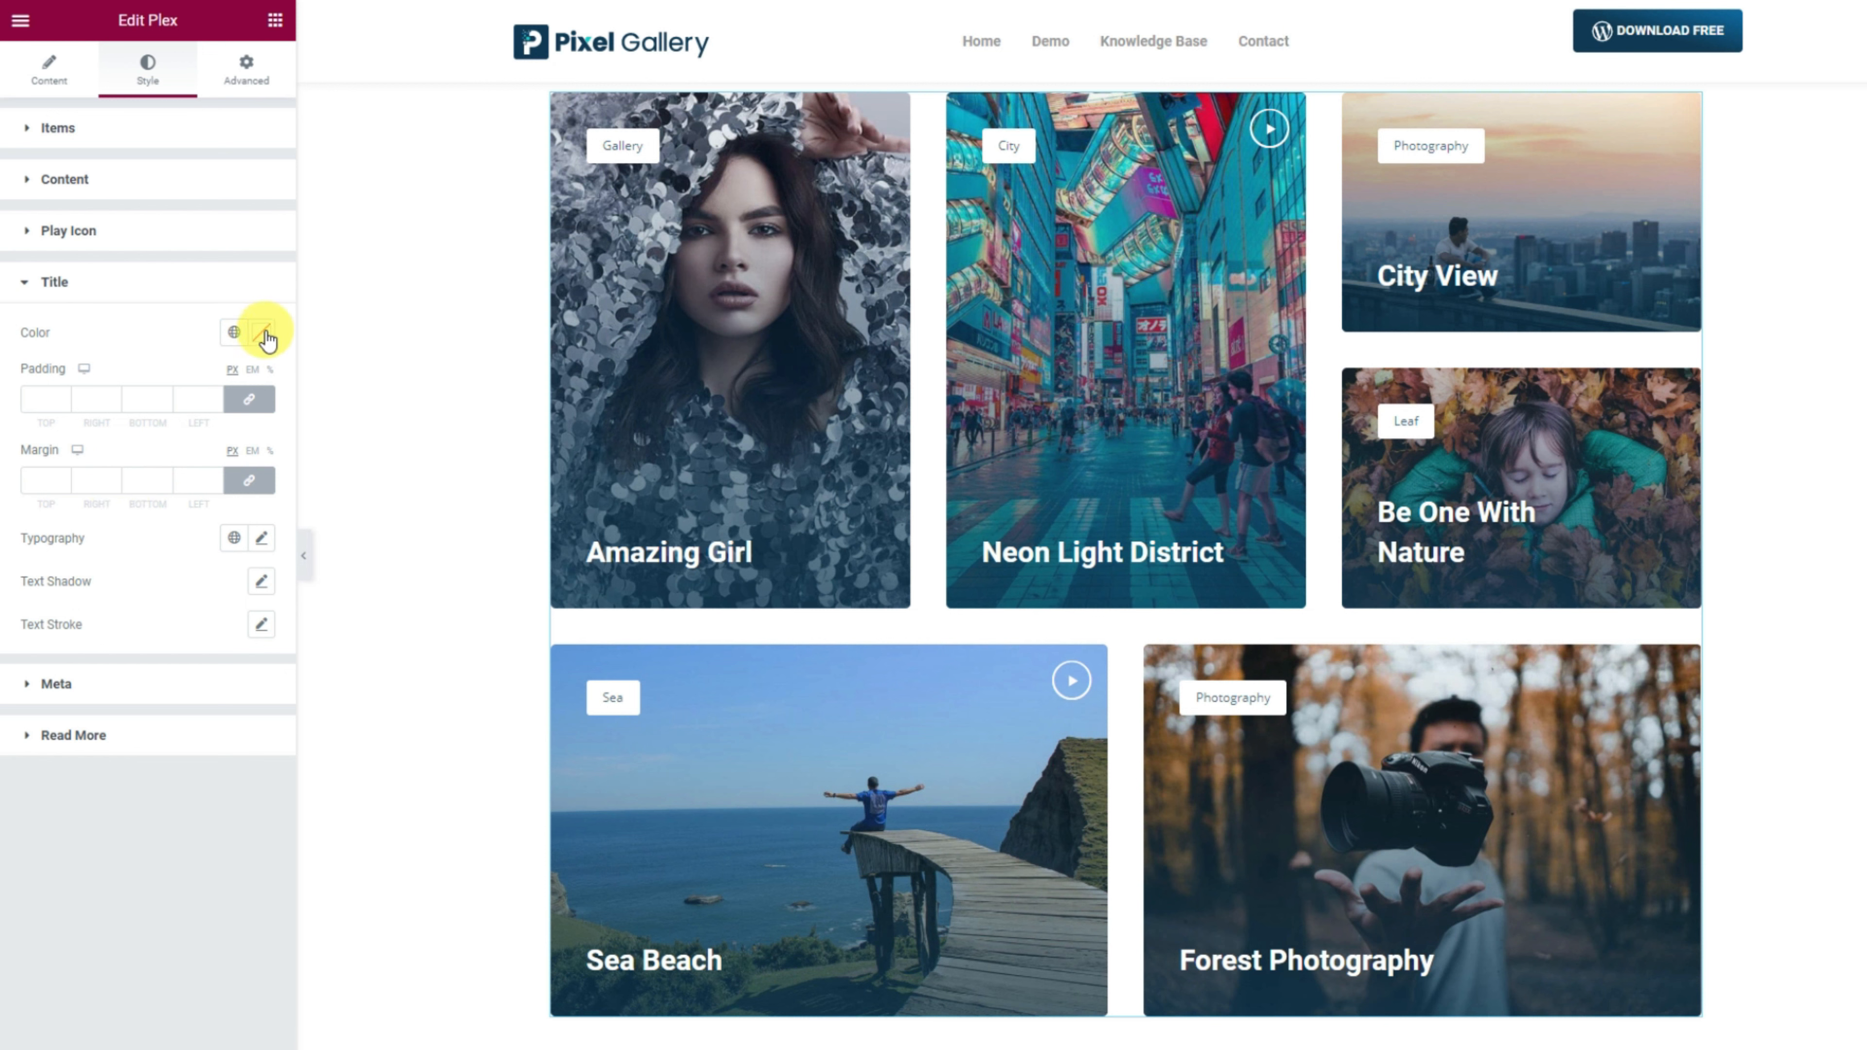
click(258, 542)
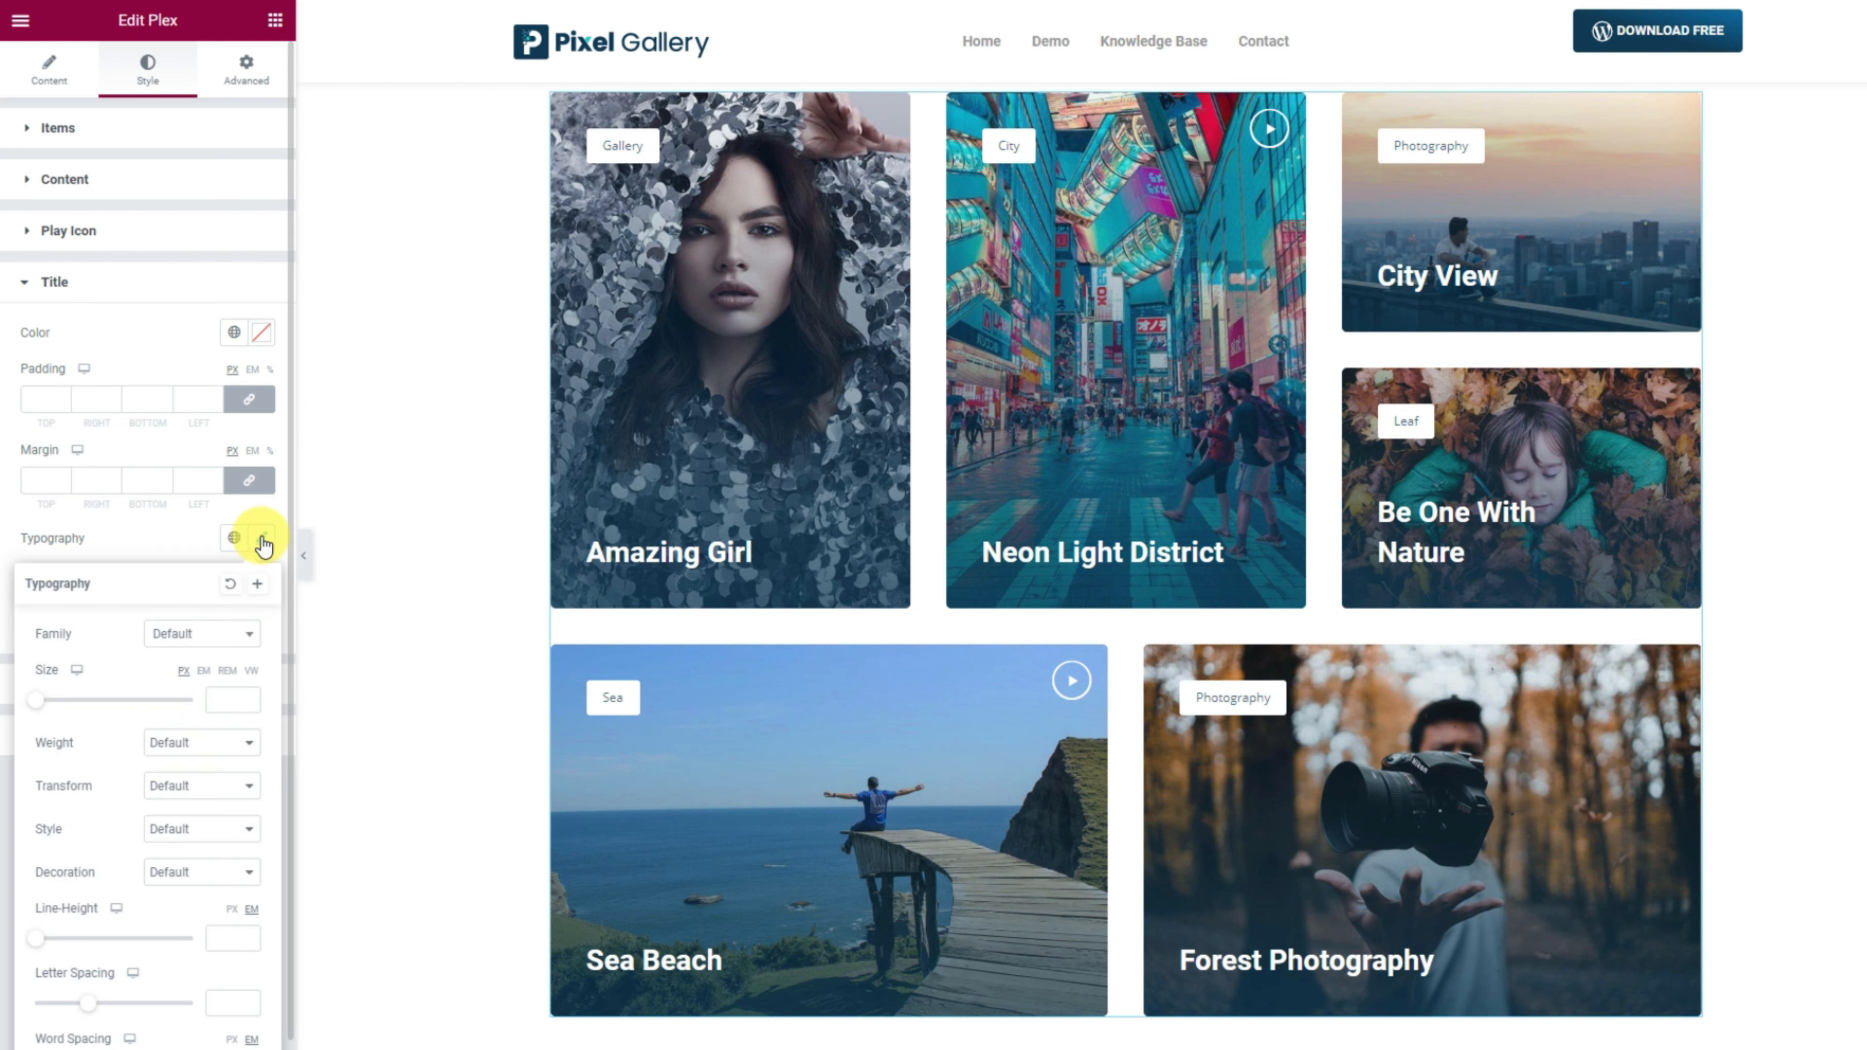
drag(24, 704, 51, 703)
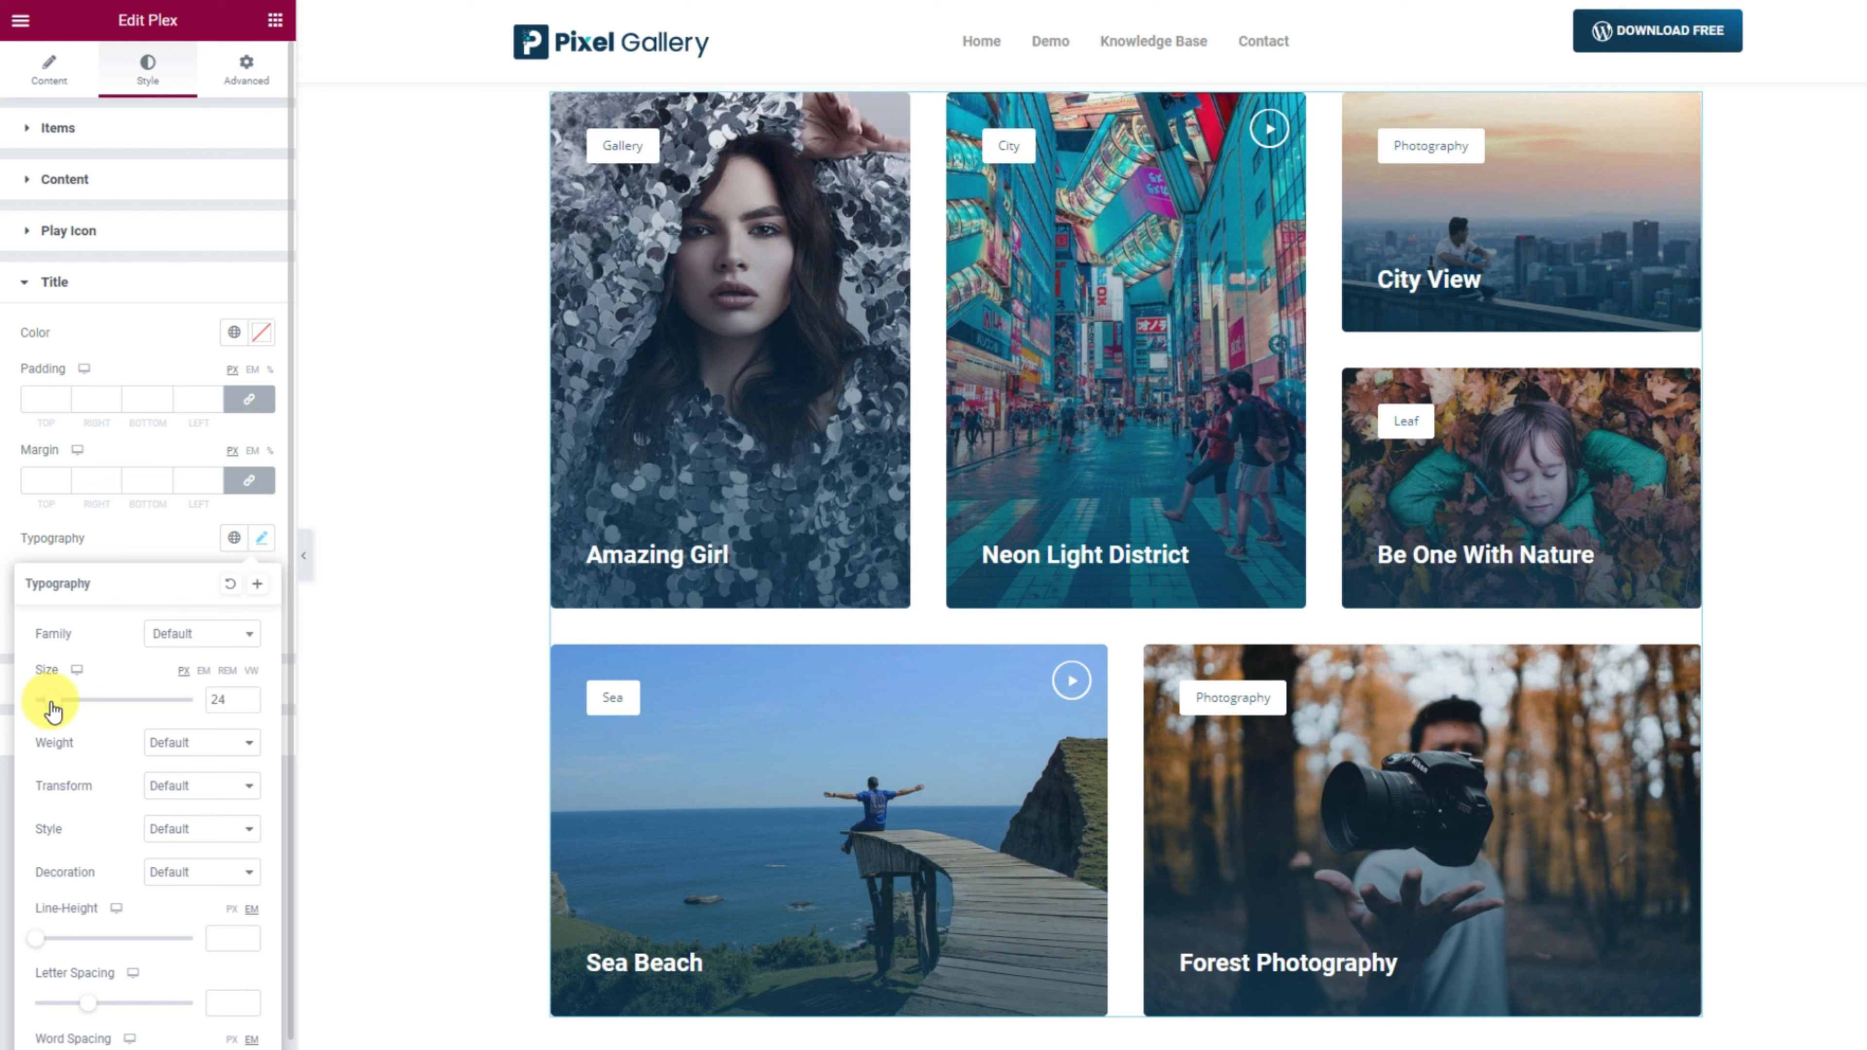
click(120, 294)
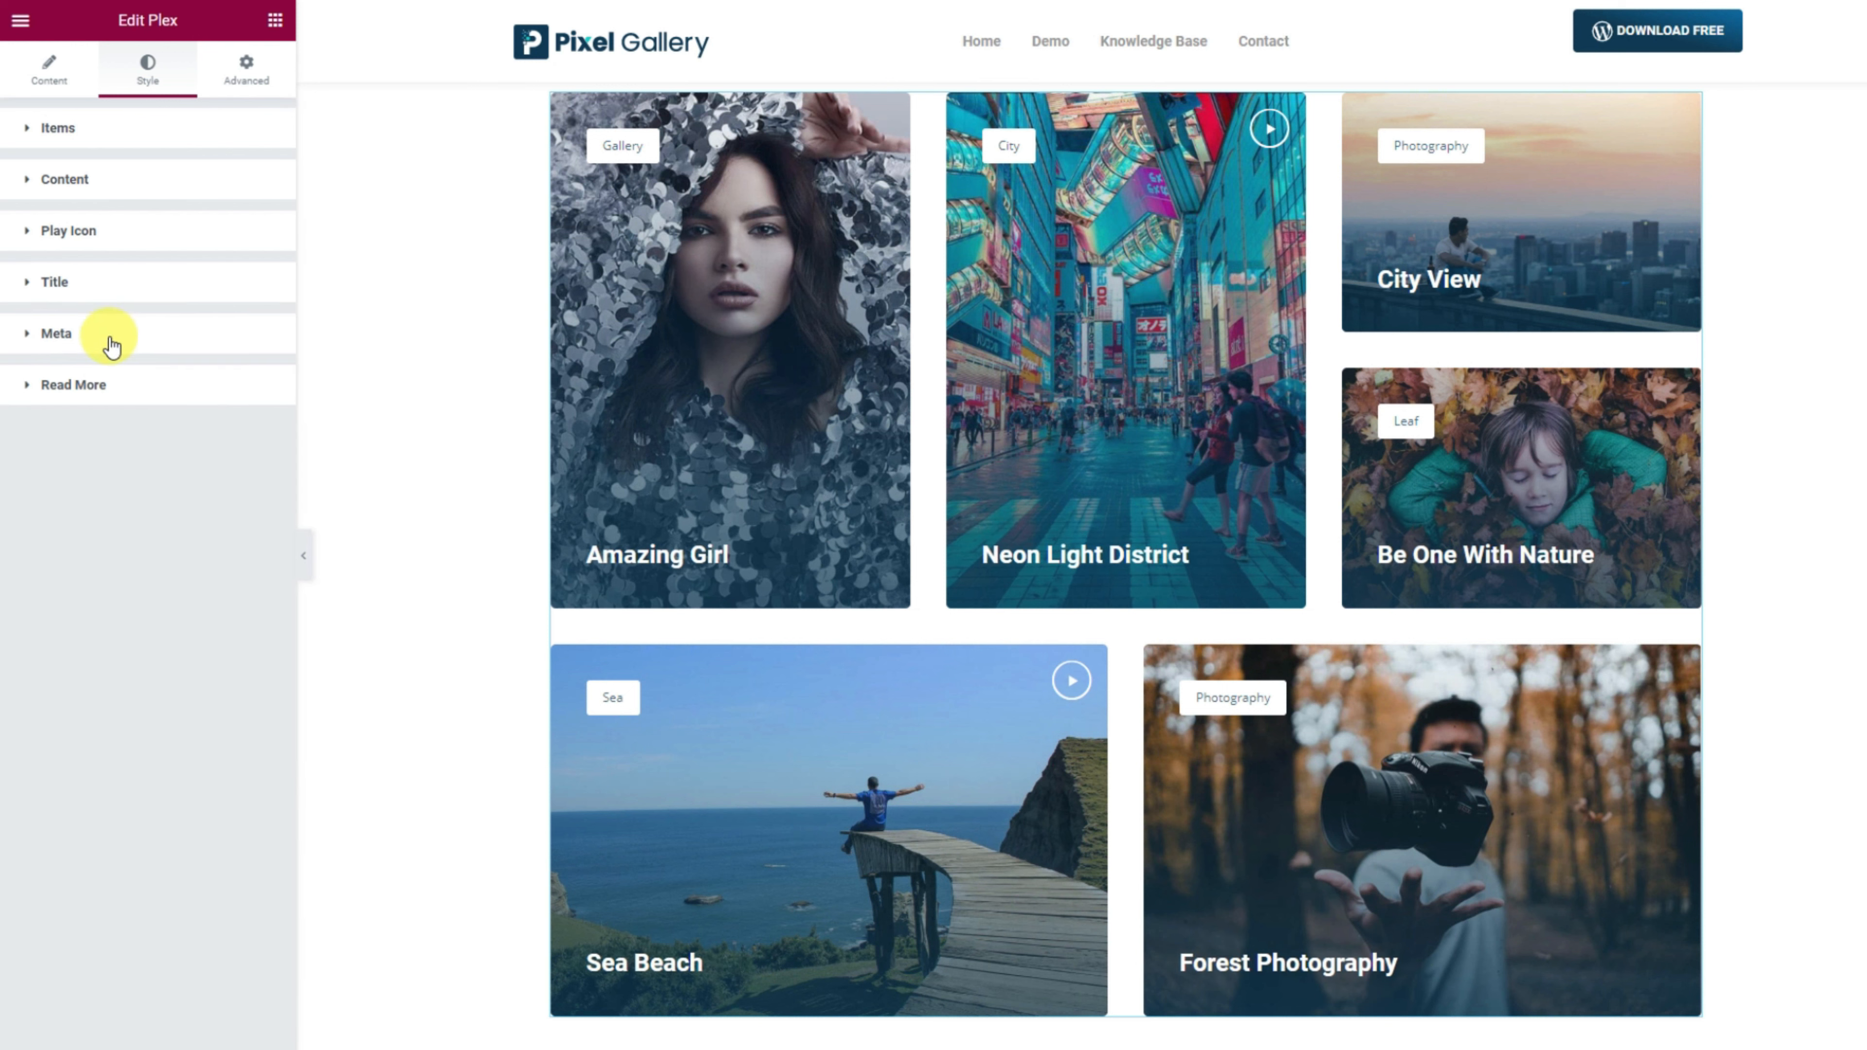
Step: Style the meta label's normal state with black text and a classic white background
click(112, 340)
click(260, 427)
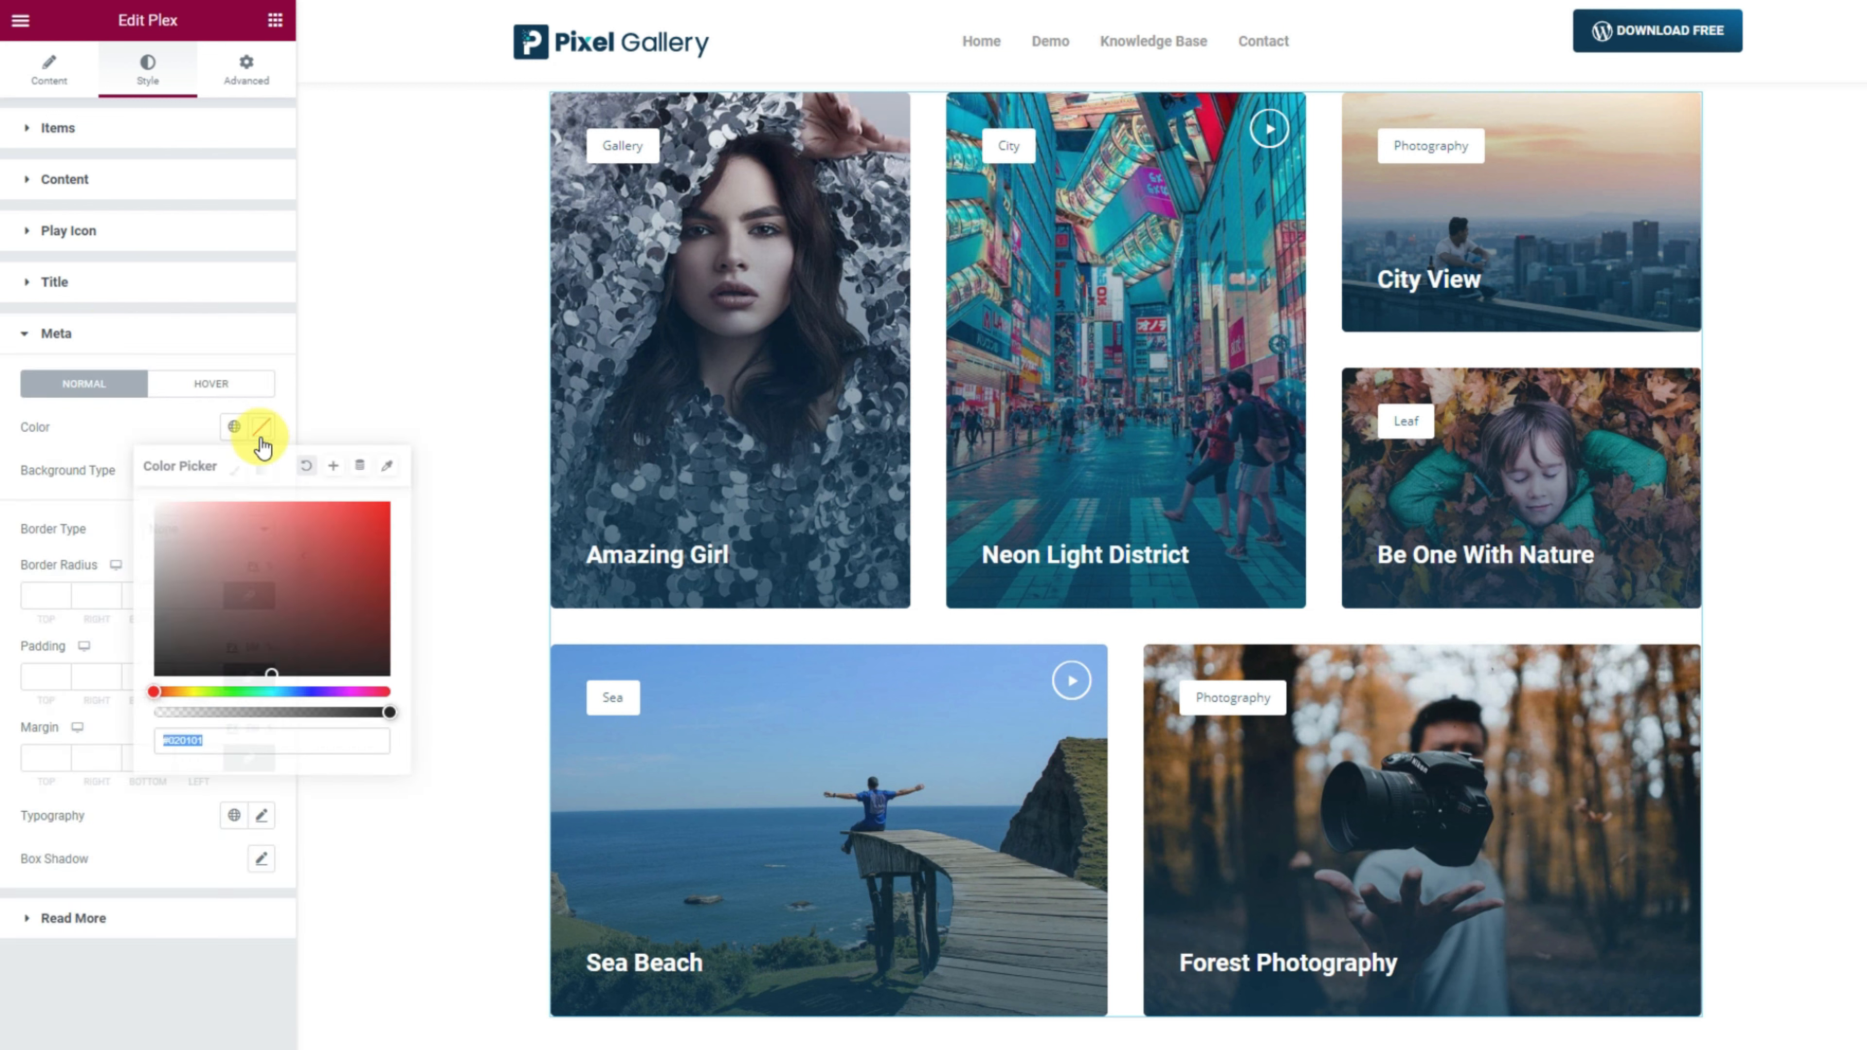
click(233, 470)
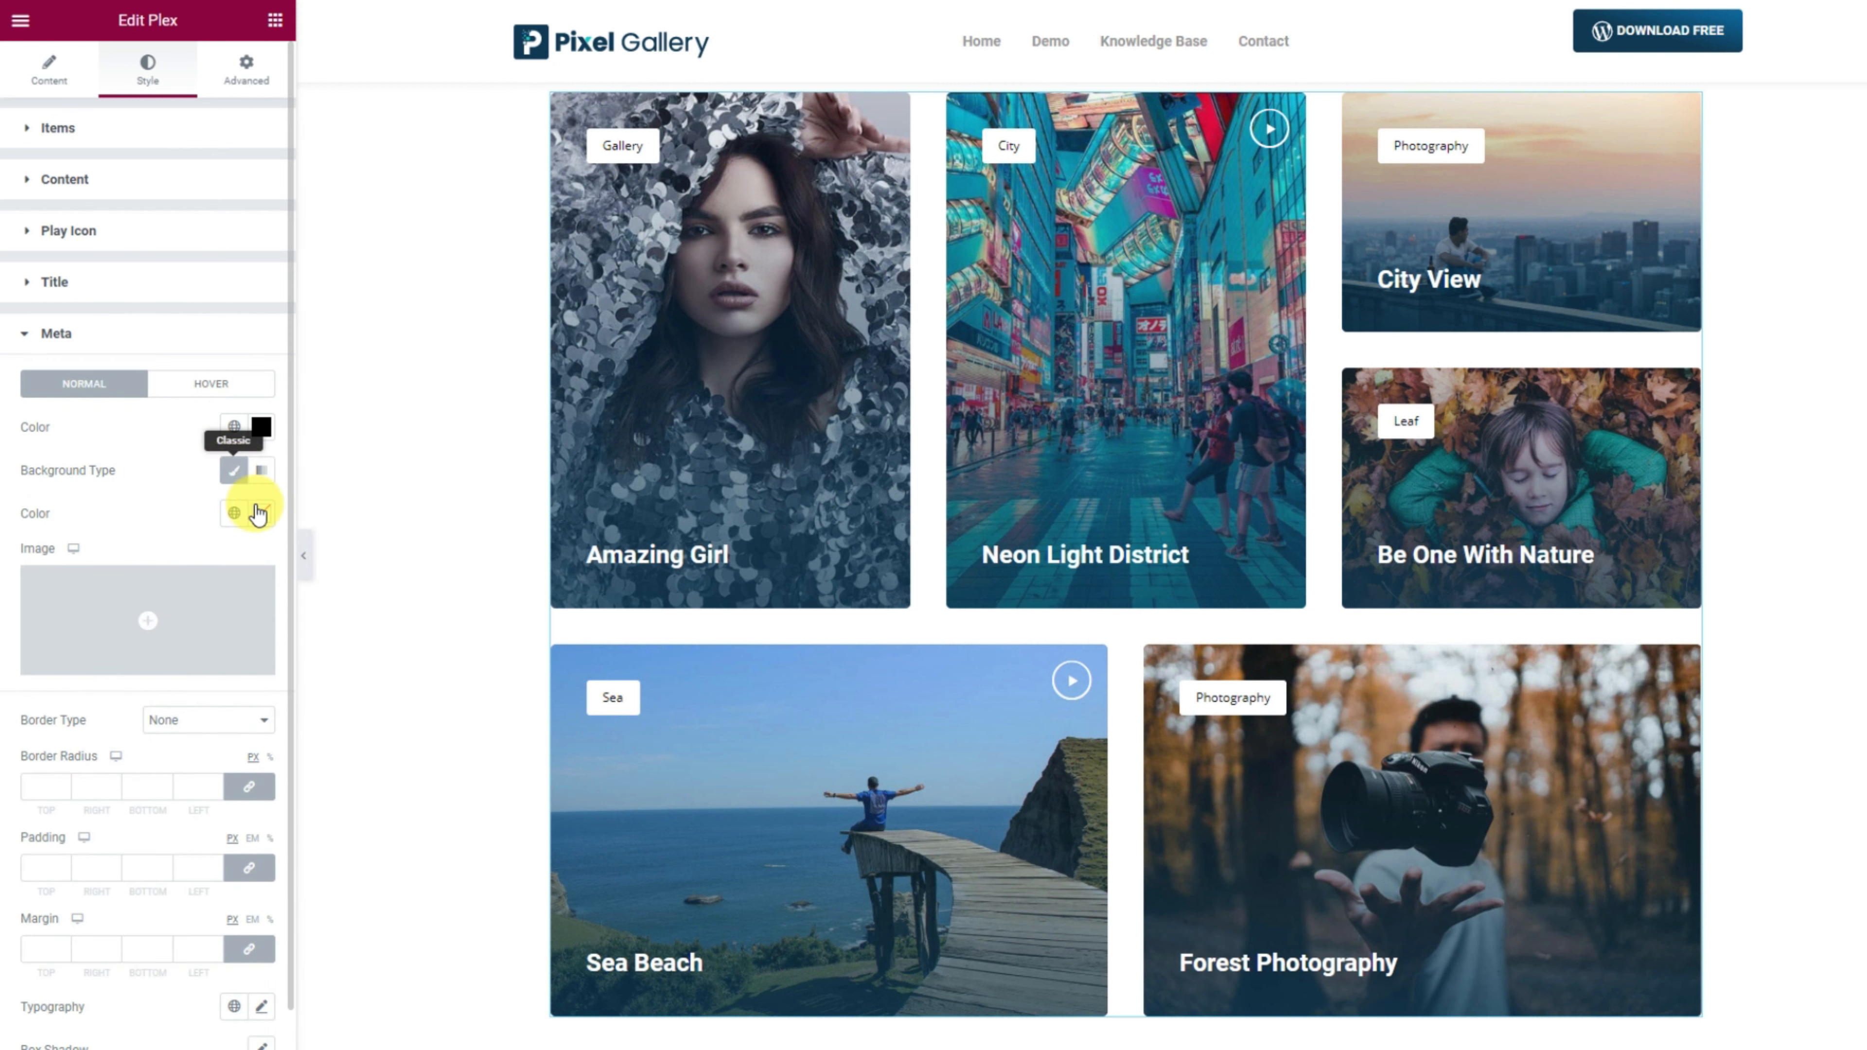
click(261, 513)
click(178, 434)
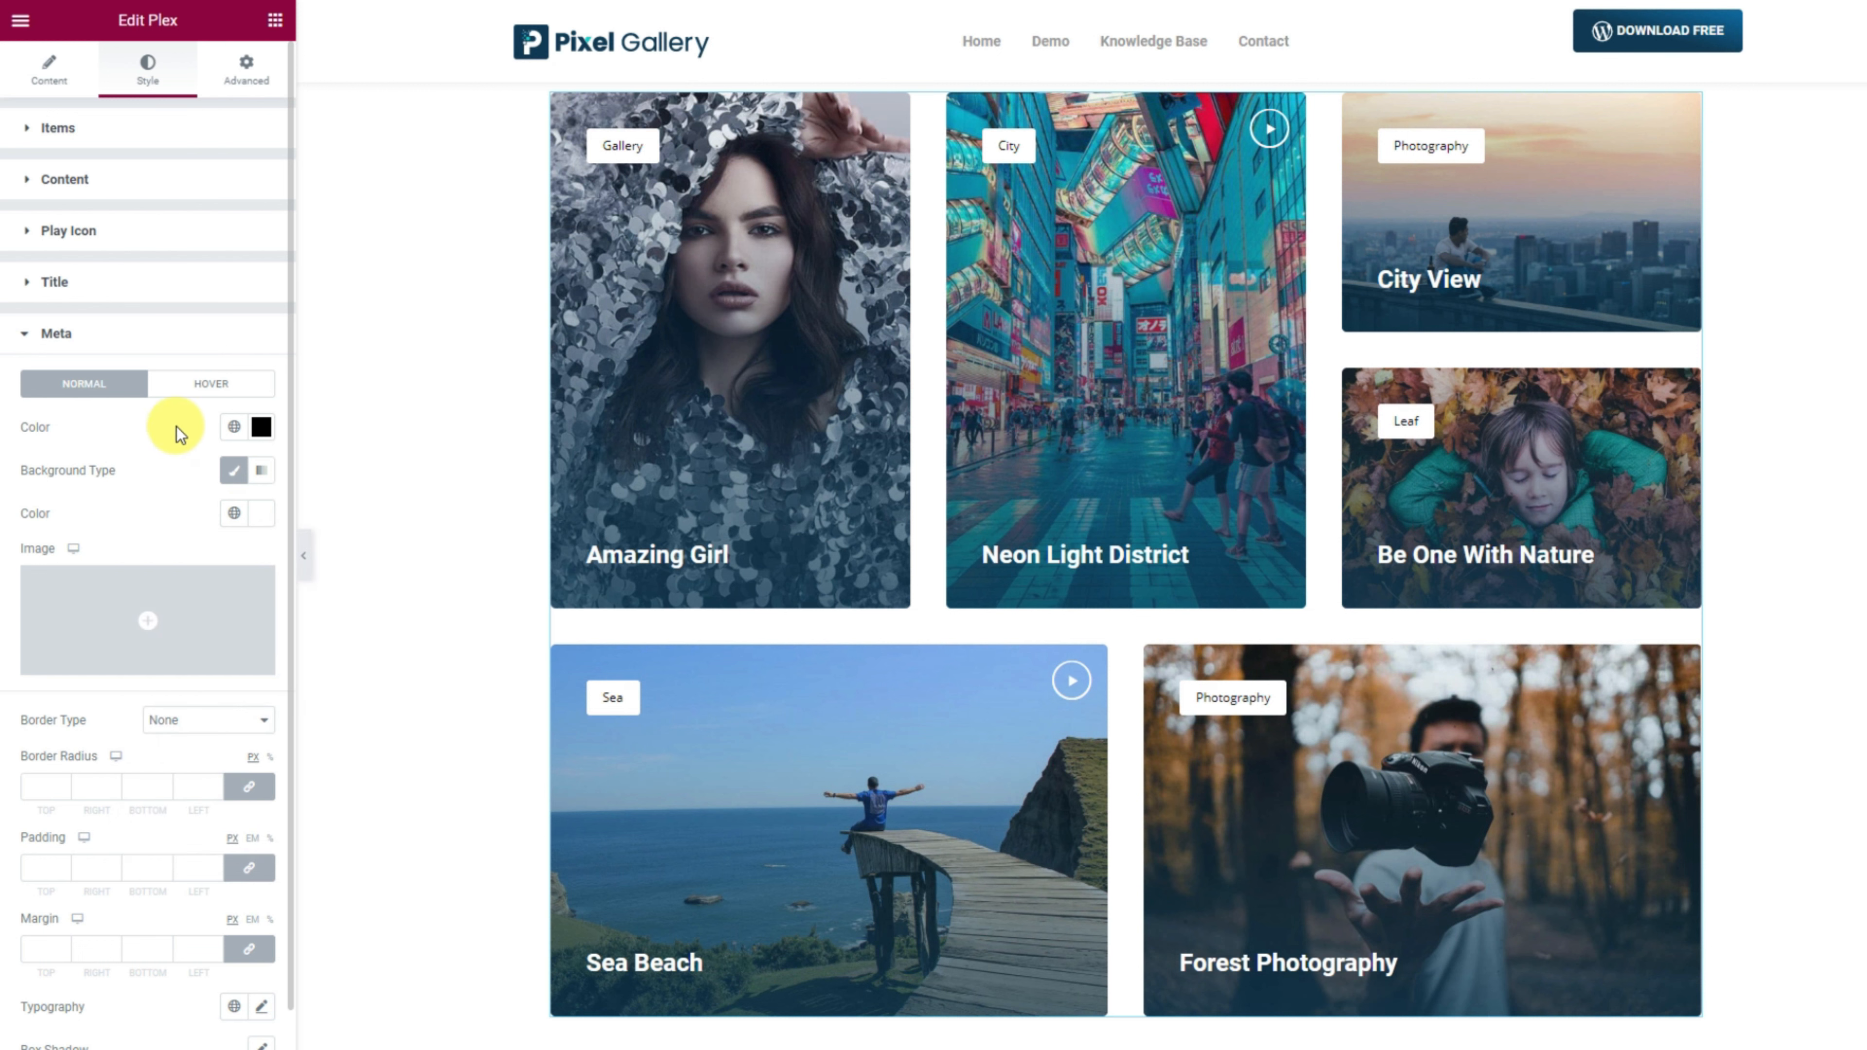
Step: Style the meta label's hover state with white text and a classic background in #0E343A
click(213, 385)
click(261, 427)
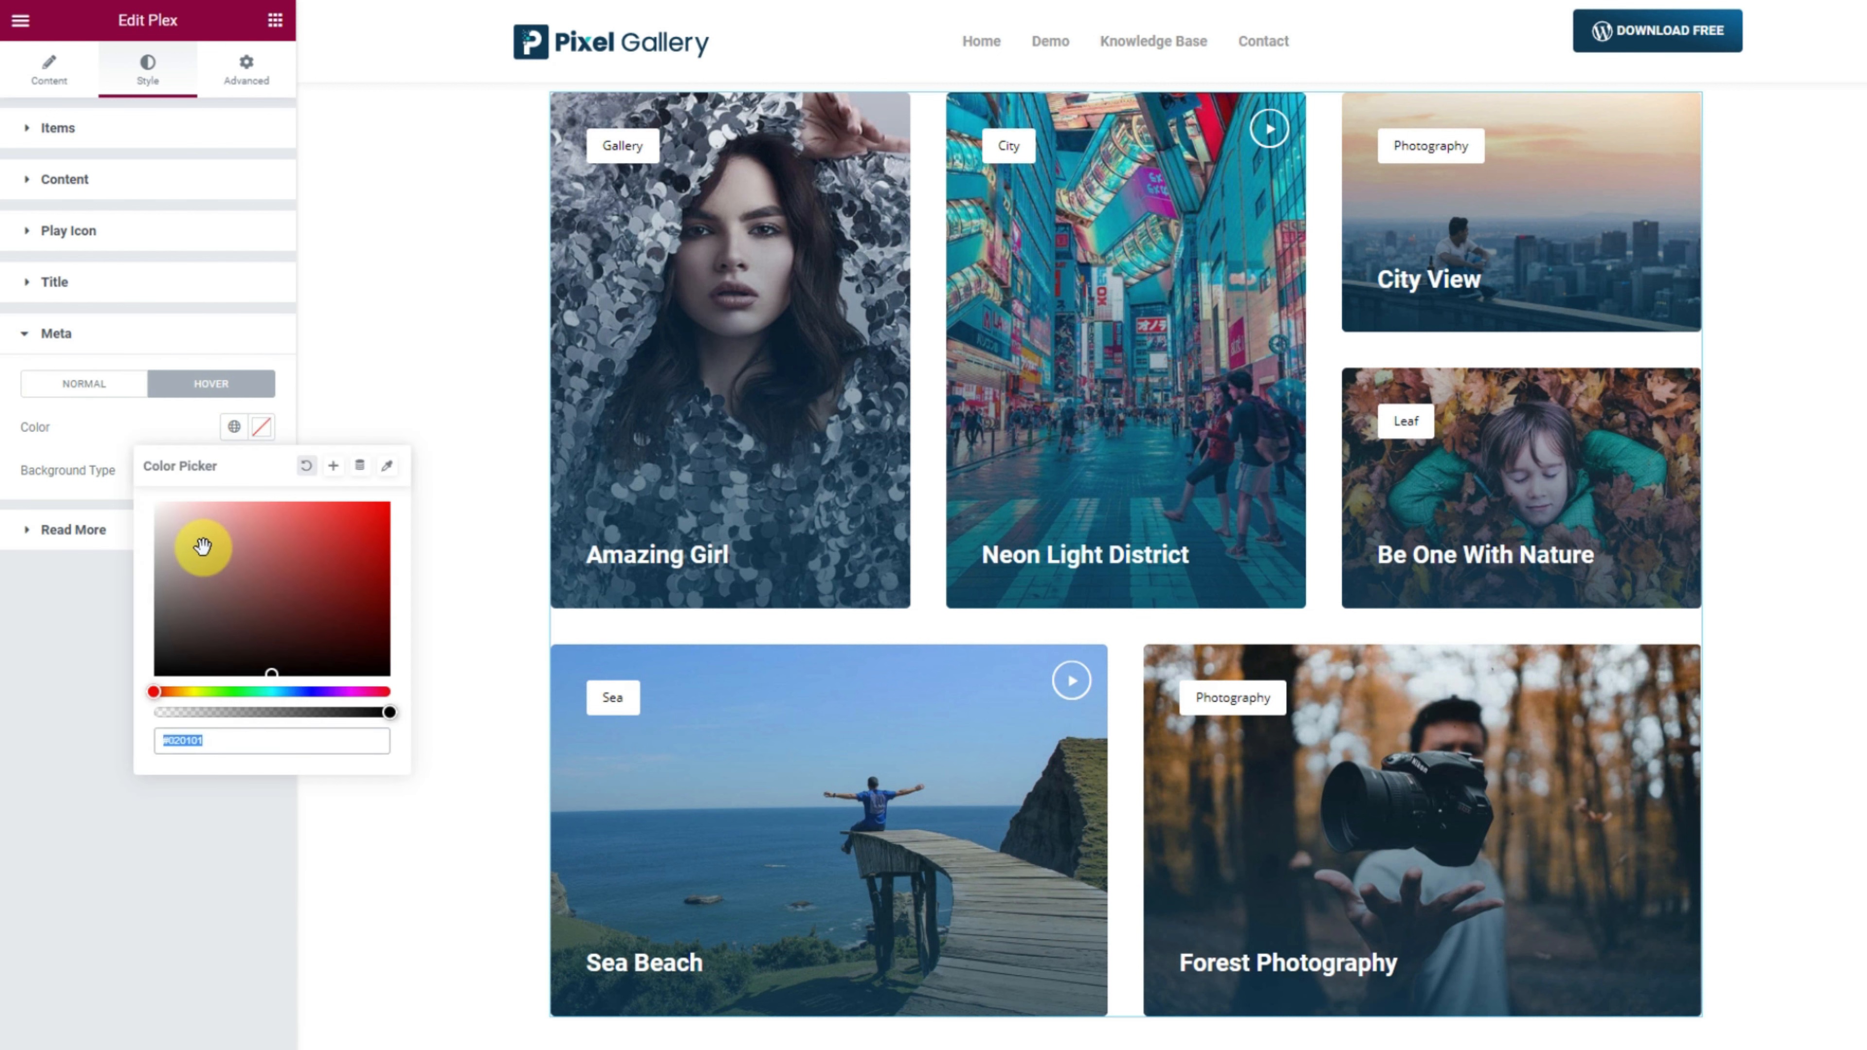
click(129, 436)
click(233, 471)
click(261, 512)
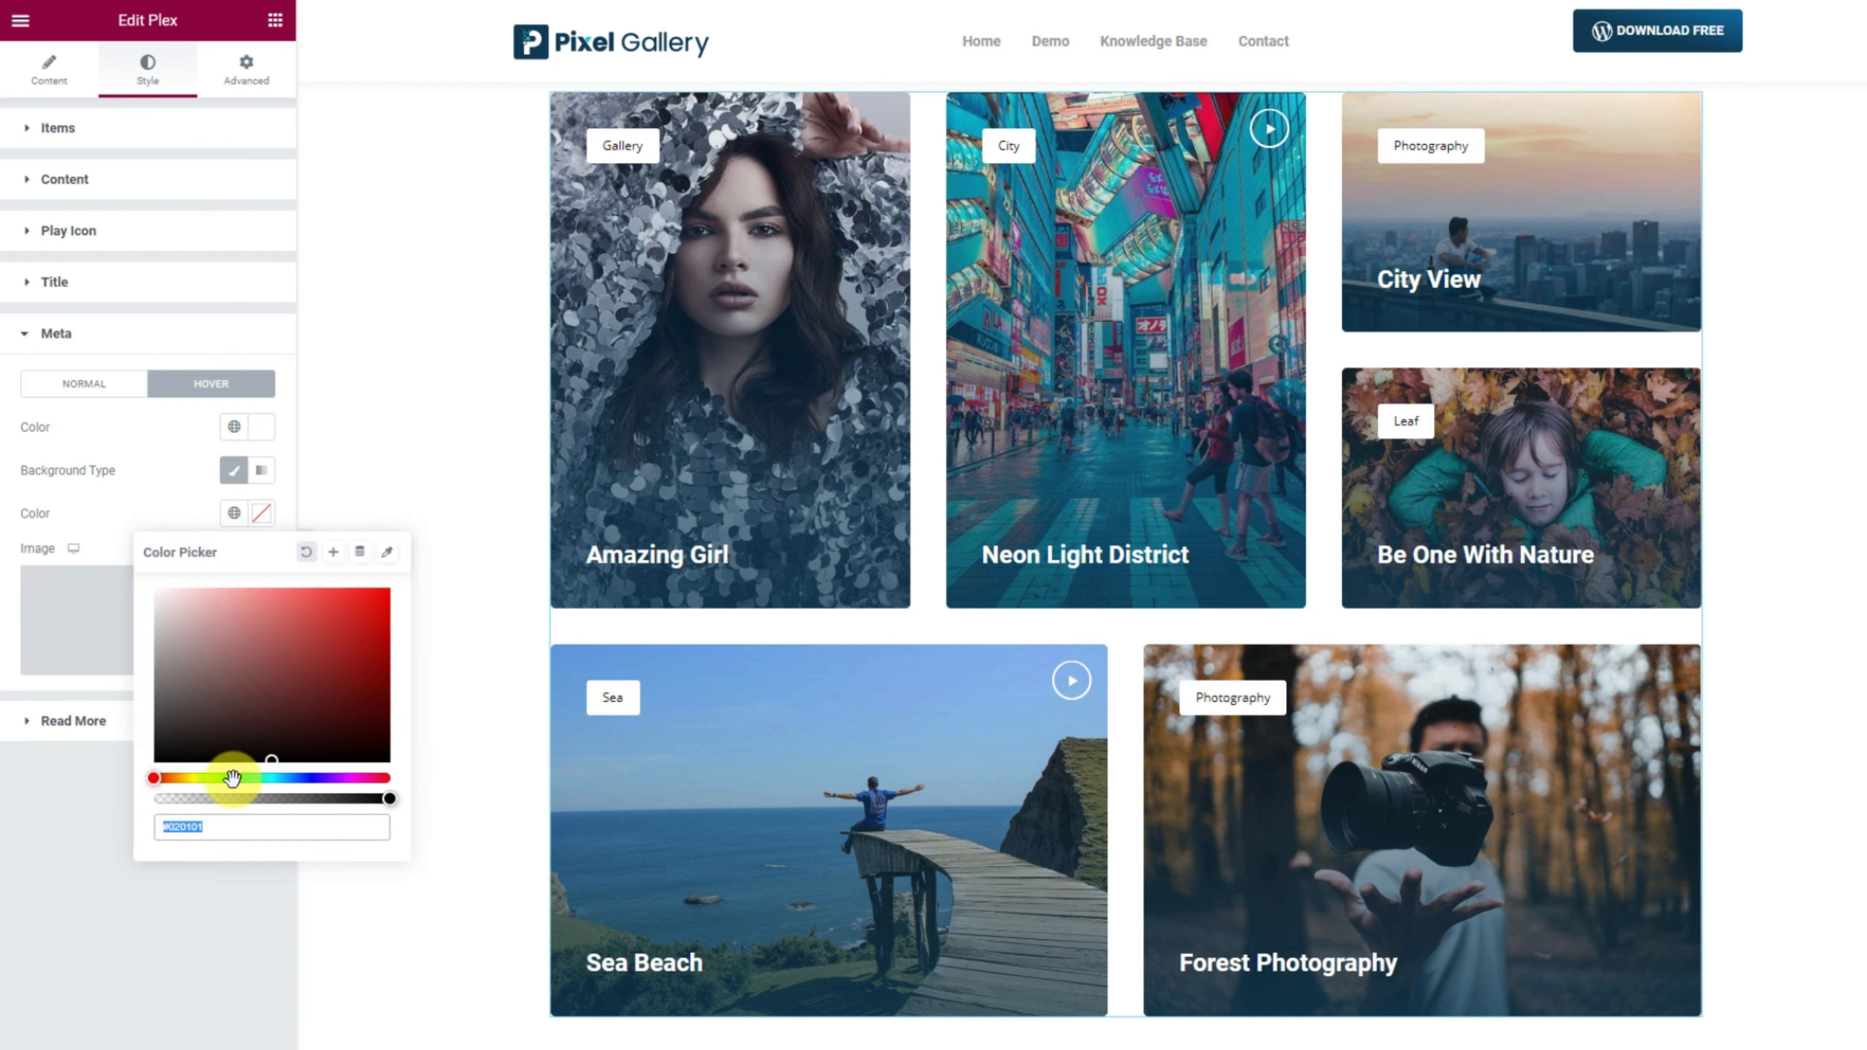
key(ctrl+v)
click(145, 524)
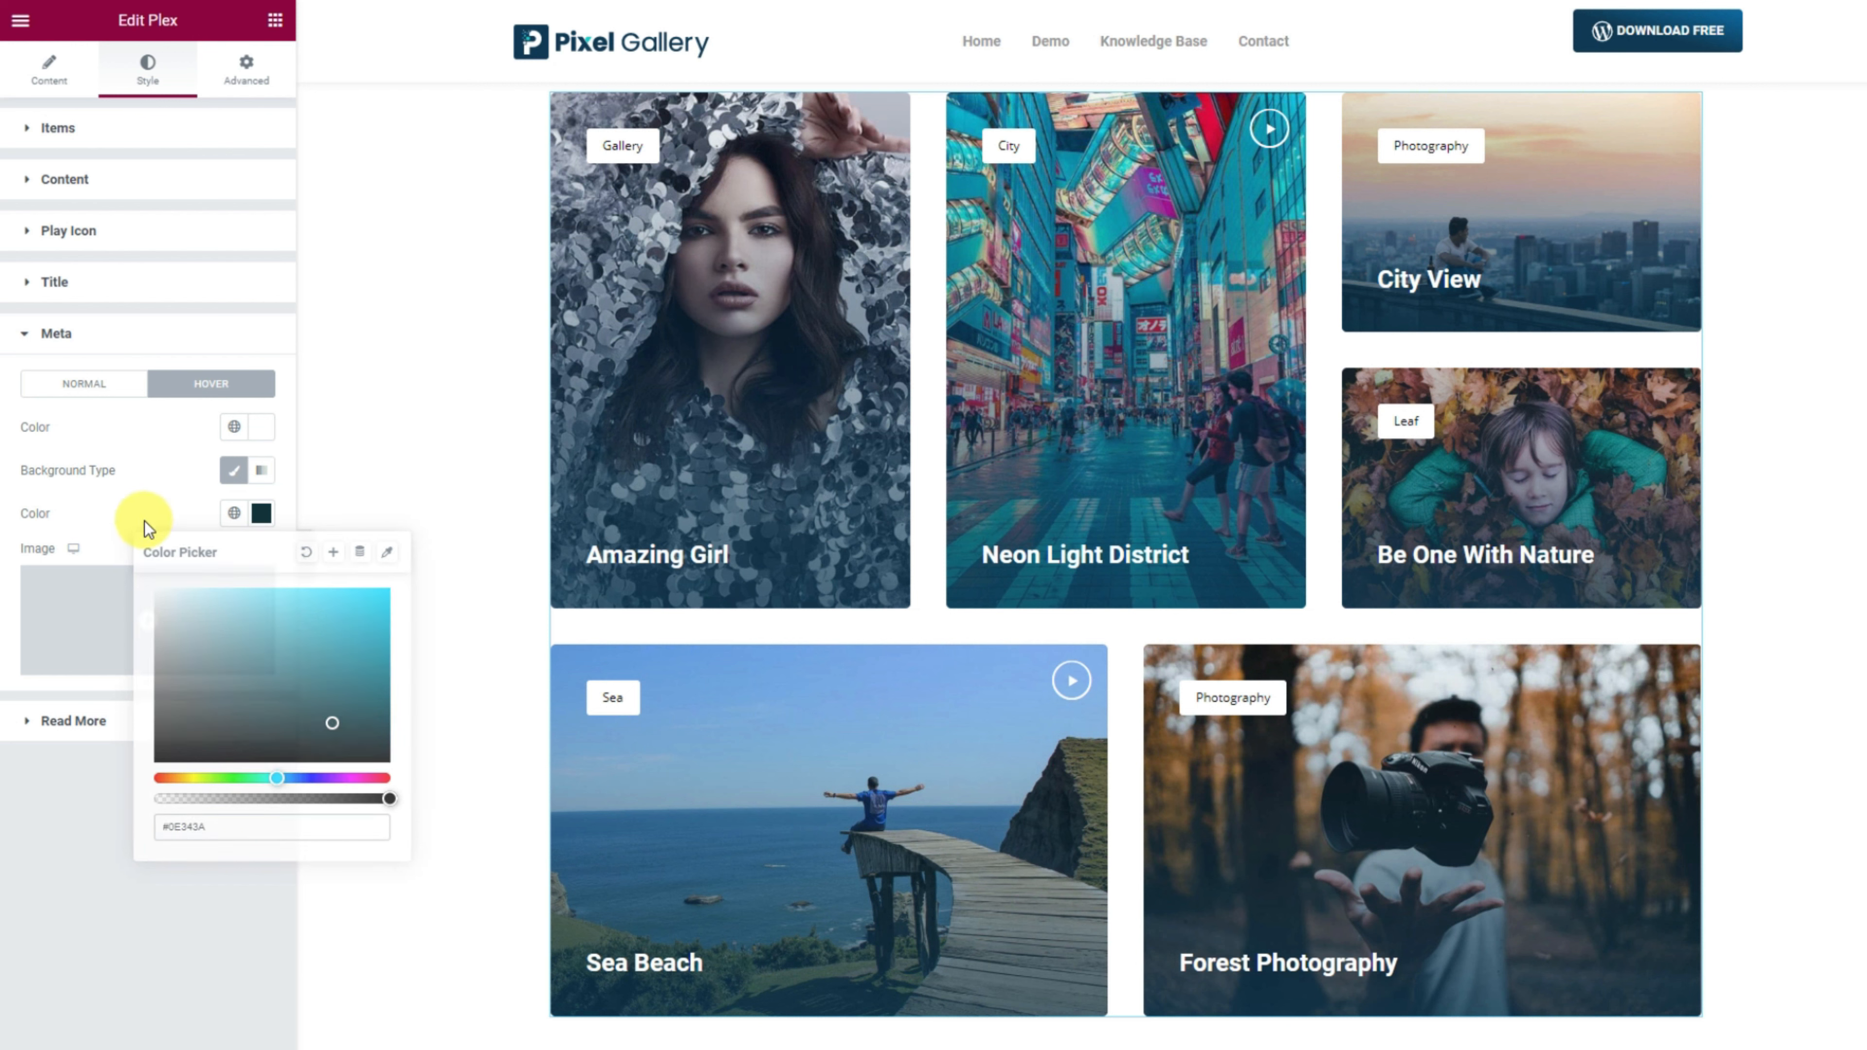
click(149, 337)
Step: Style the Read More element's normal state with a black color and a classic white background
click(127, 407)
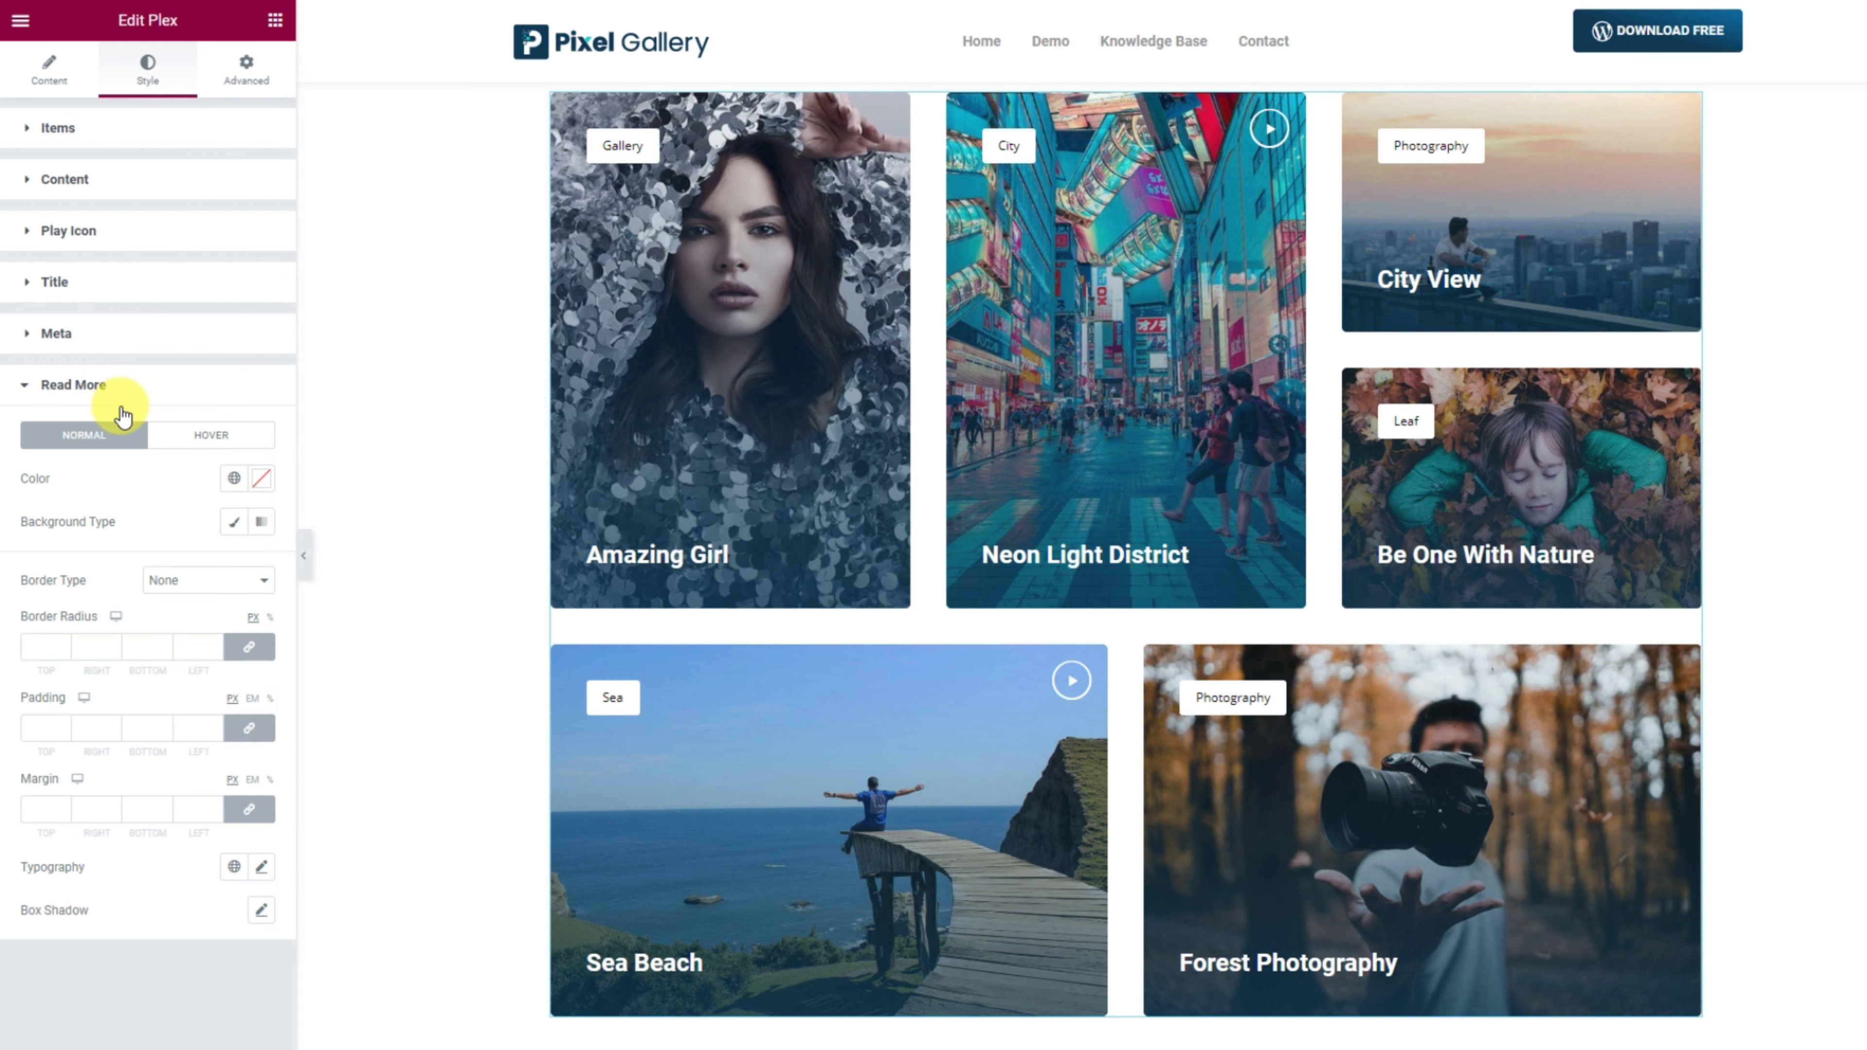
click(252, 479)
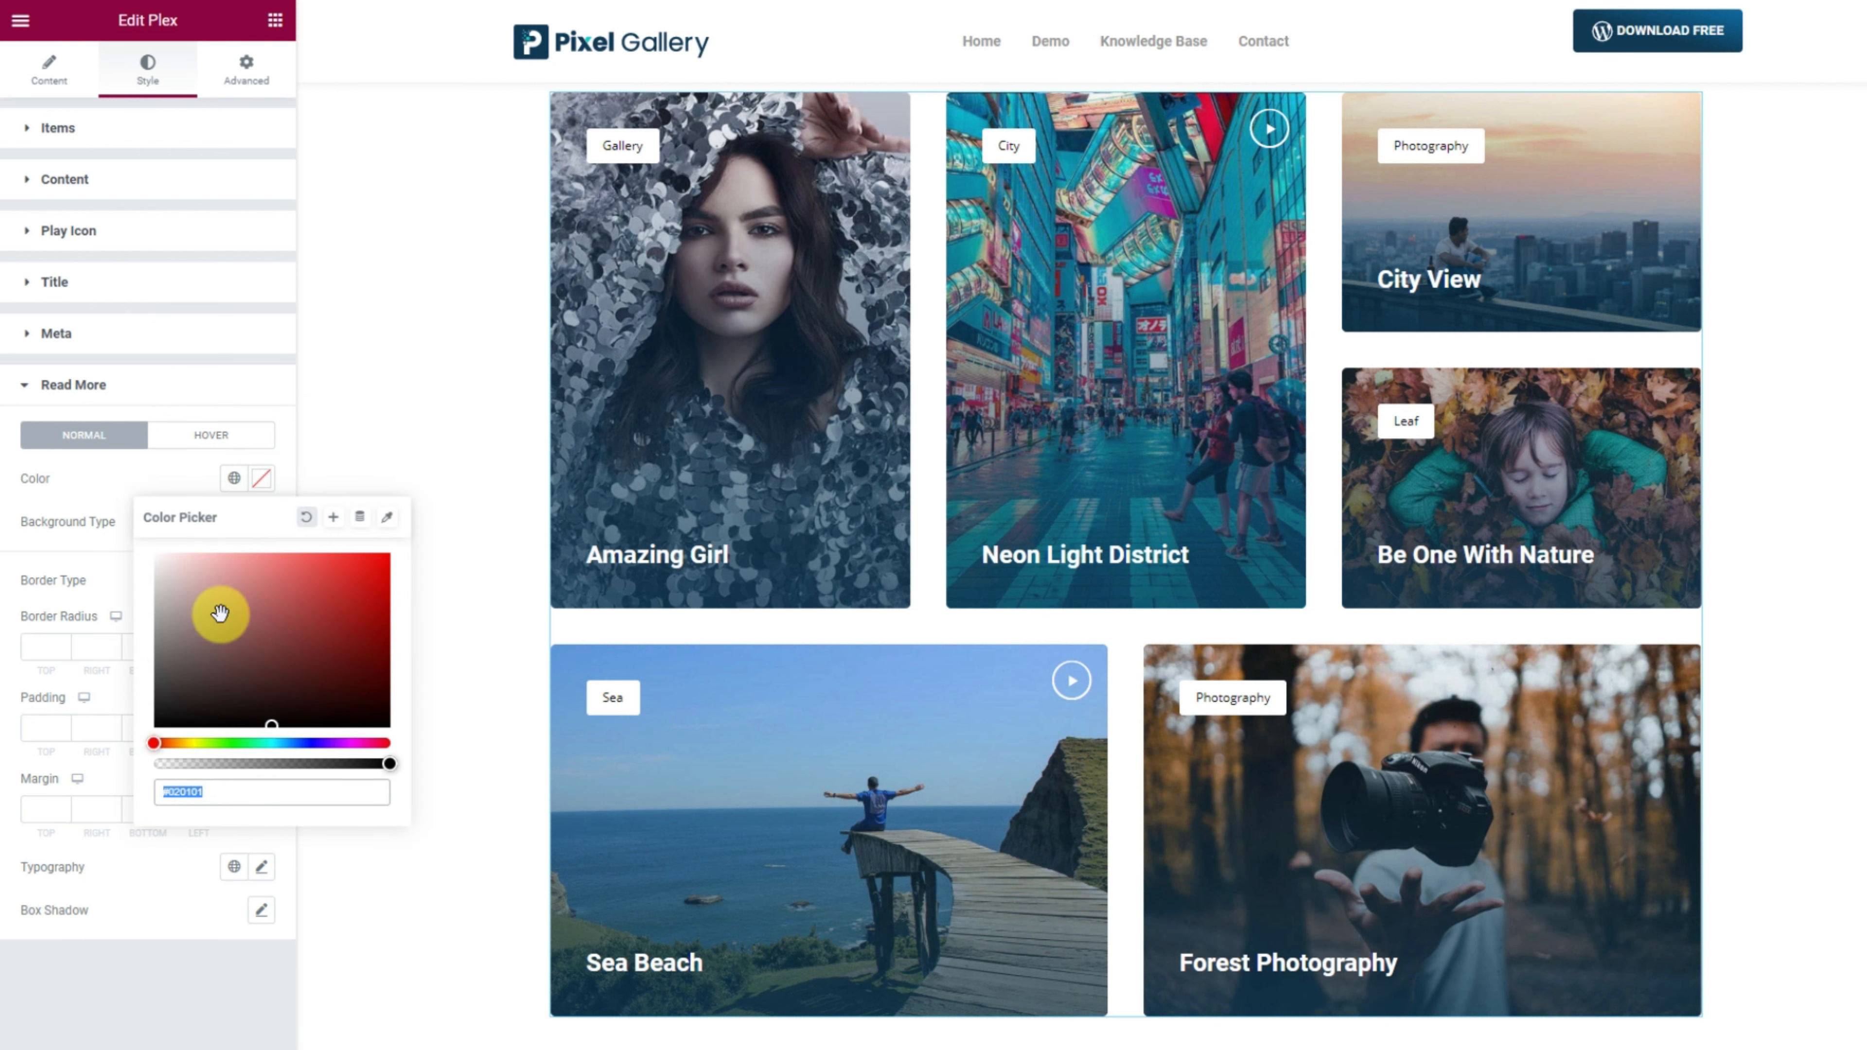
click(127, 502)
click(234, 523)
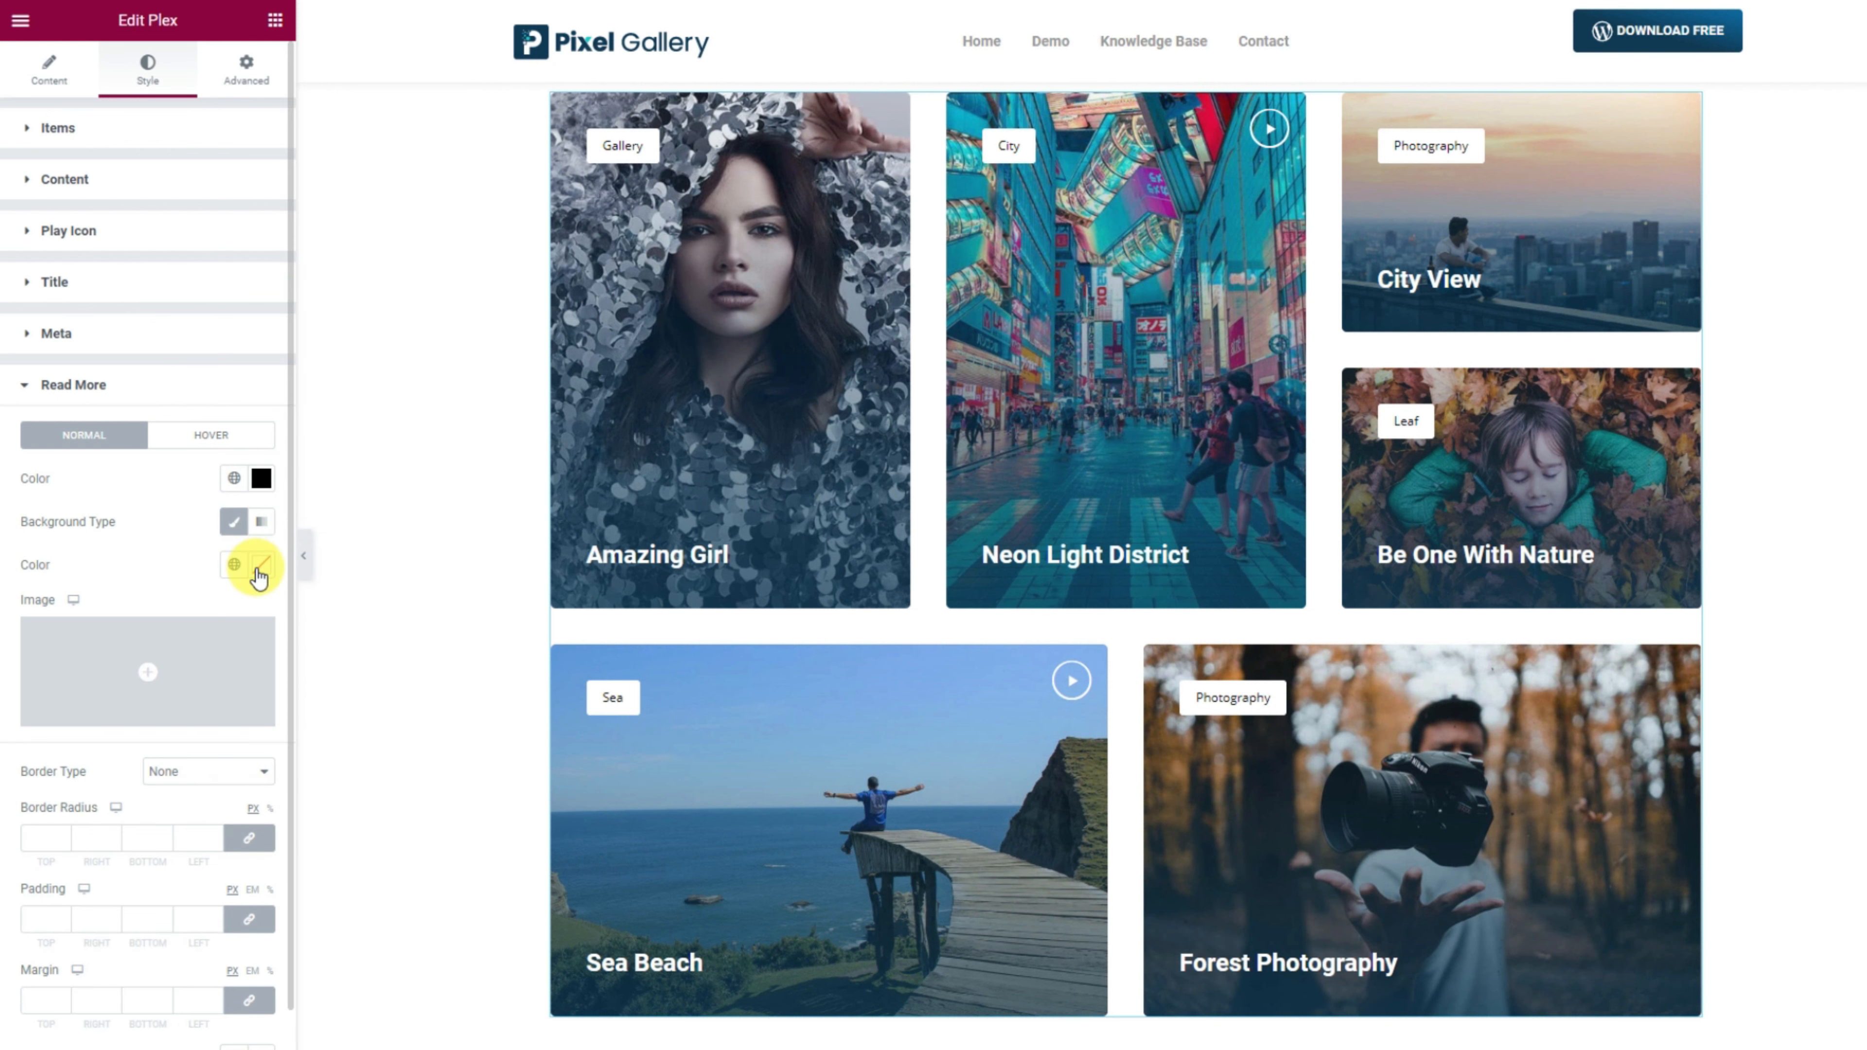
click(261, 565)
click(214, 458)
Step: Style the Read More element's hover state with a white color and a classic background in #0E343A
click(220, 438)
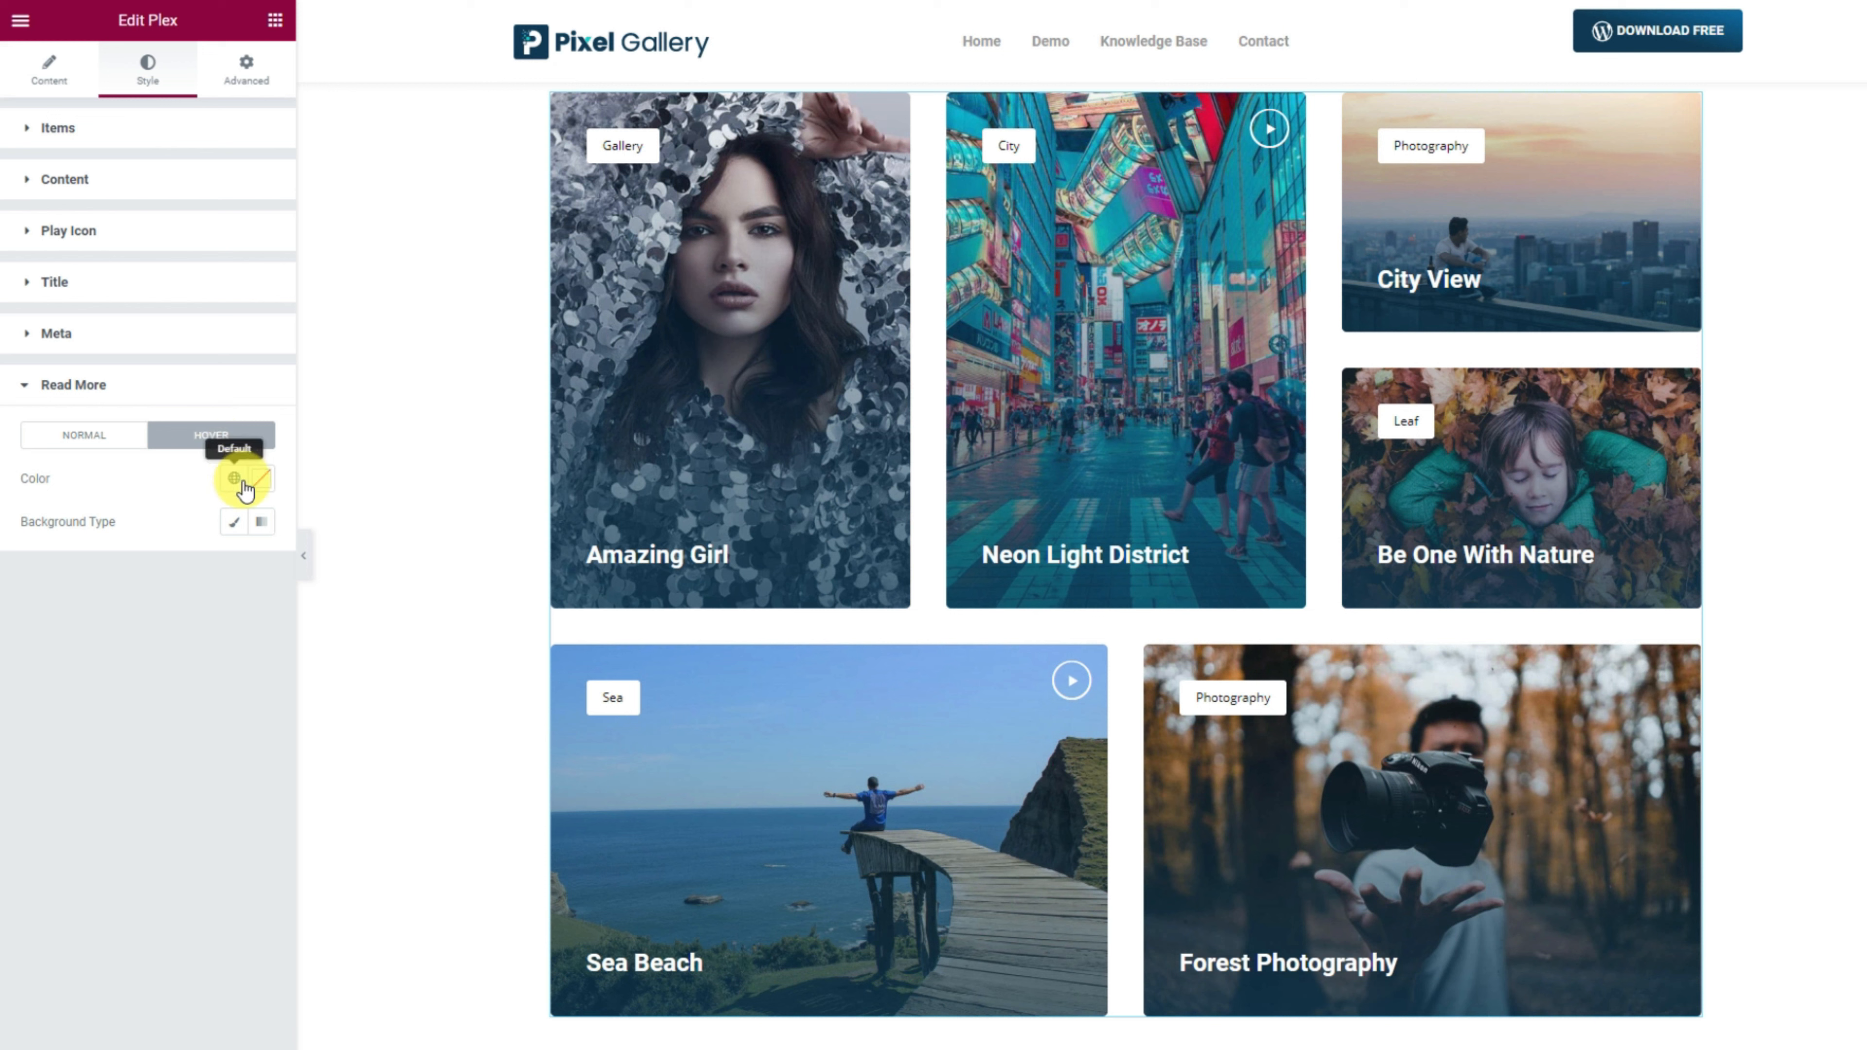
click(262, 488)
click(220, 524)
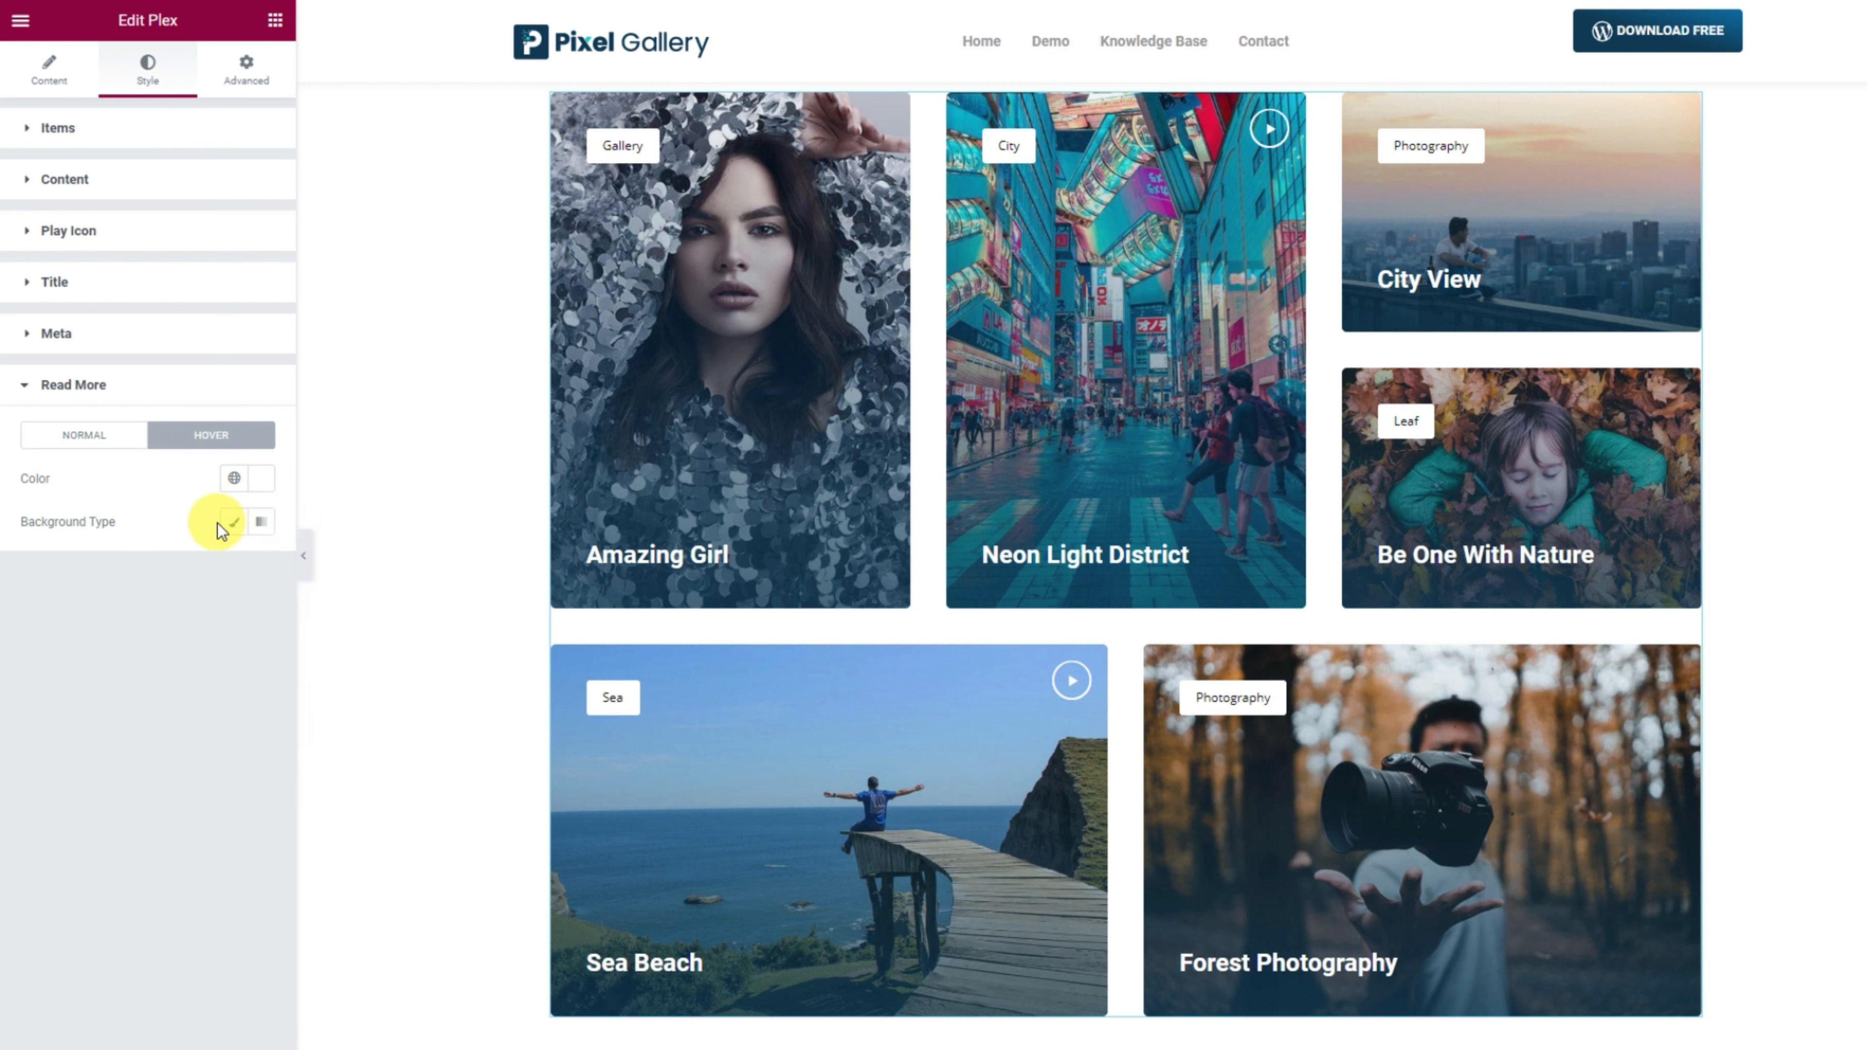
click(234, 521)
click(261, 565)
triple_click(207, 886)
key(ctrl+v)
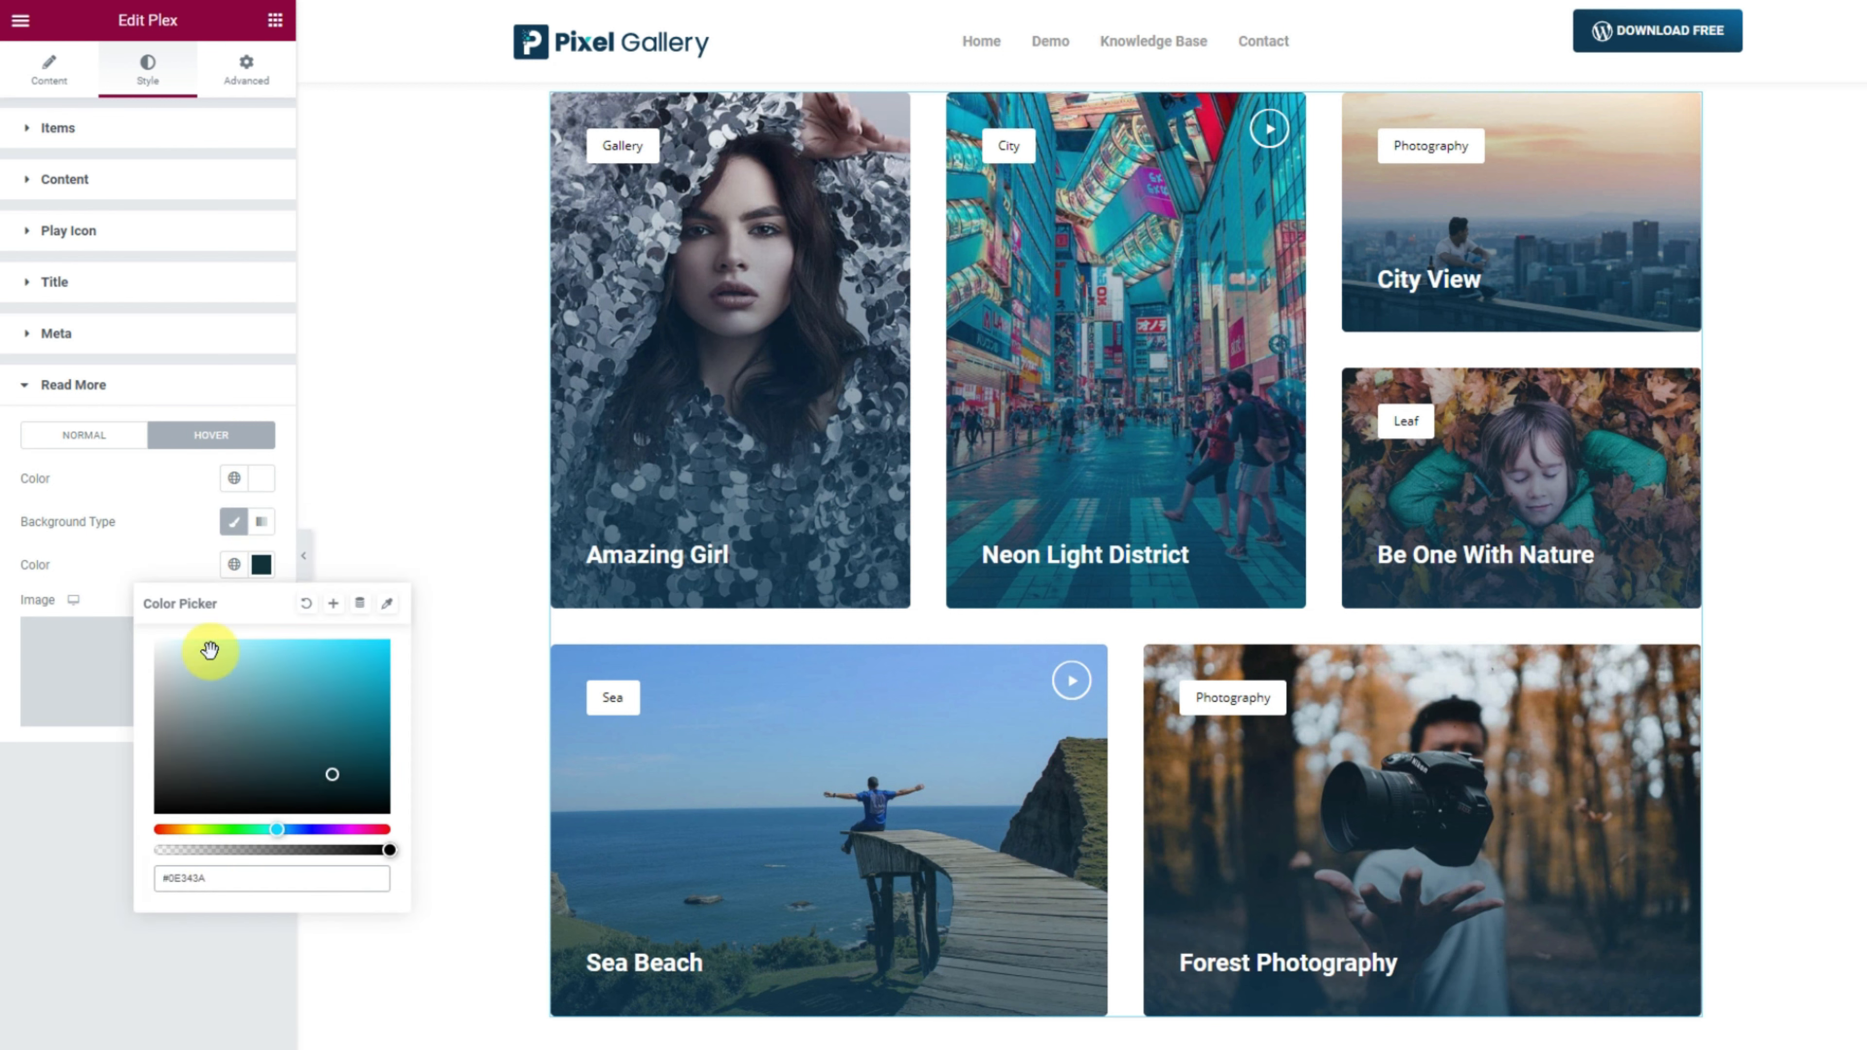
click(187, 566)
Step: Hide the editing panel to preview the gallery, play the Sea Beach video in its lightbox and close it
click(308, 562)
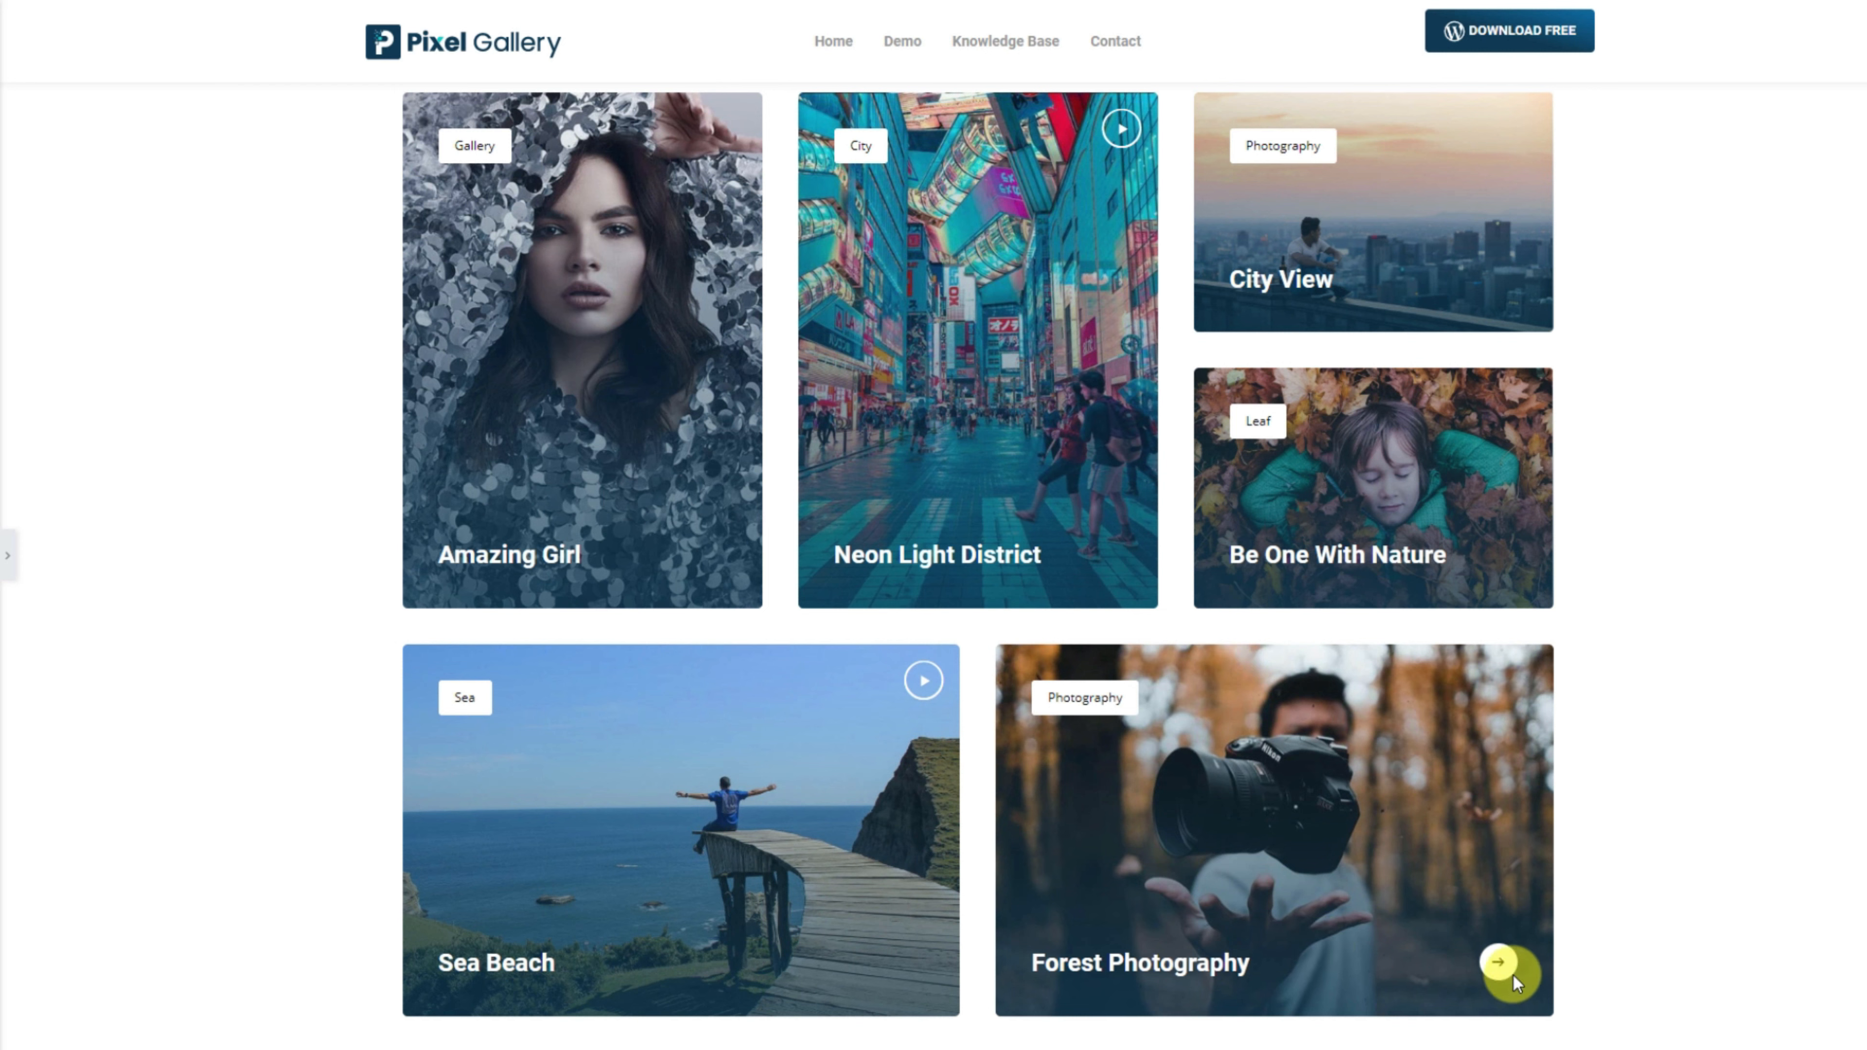
click(924, 682)
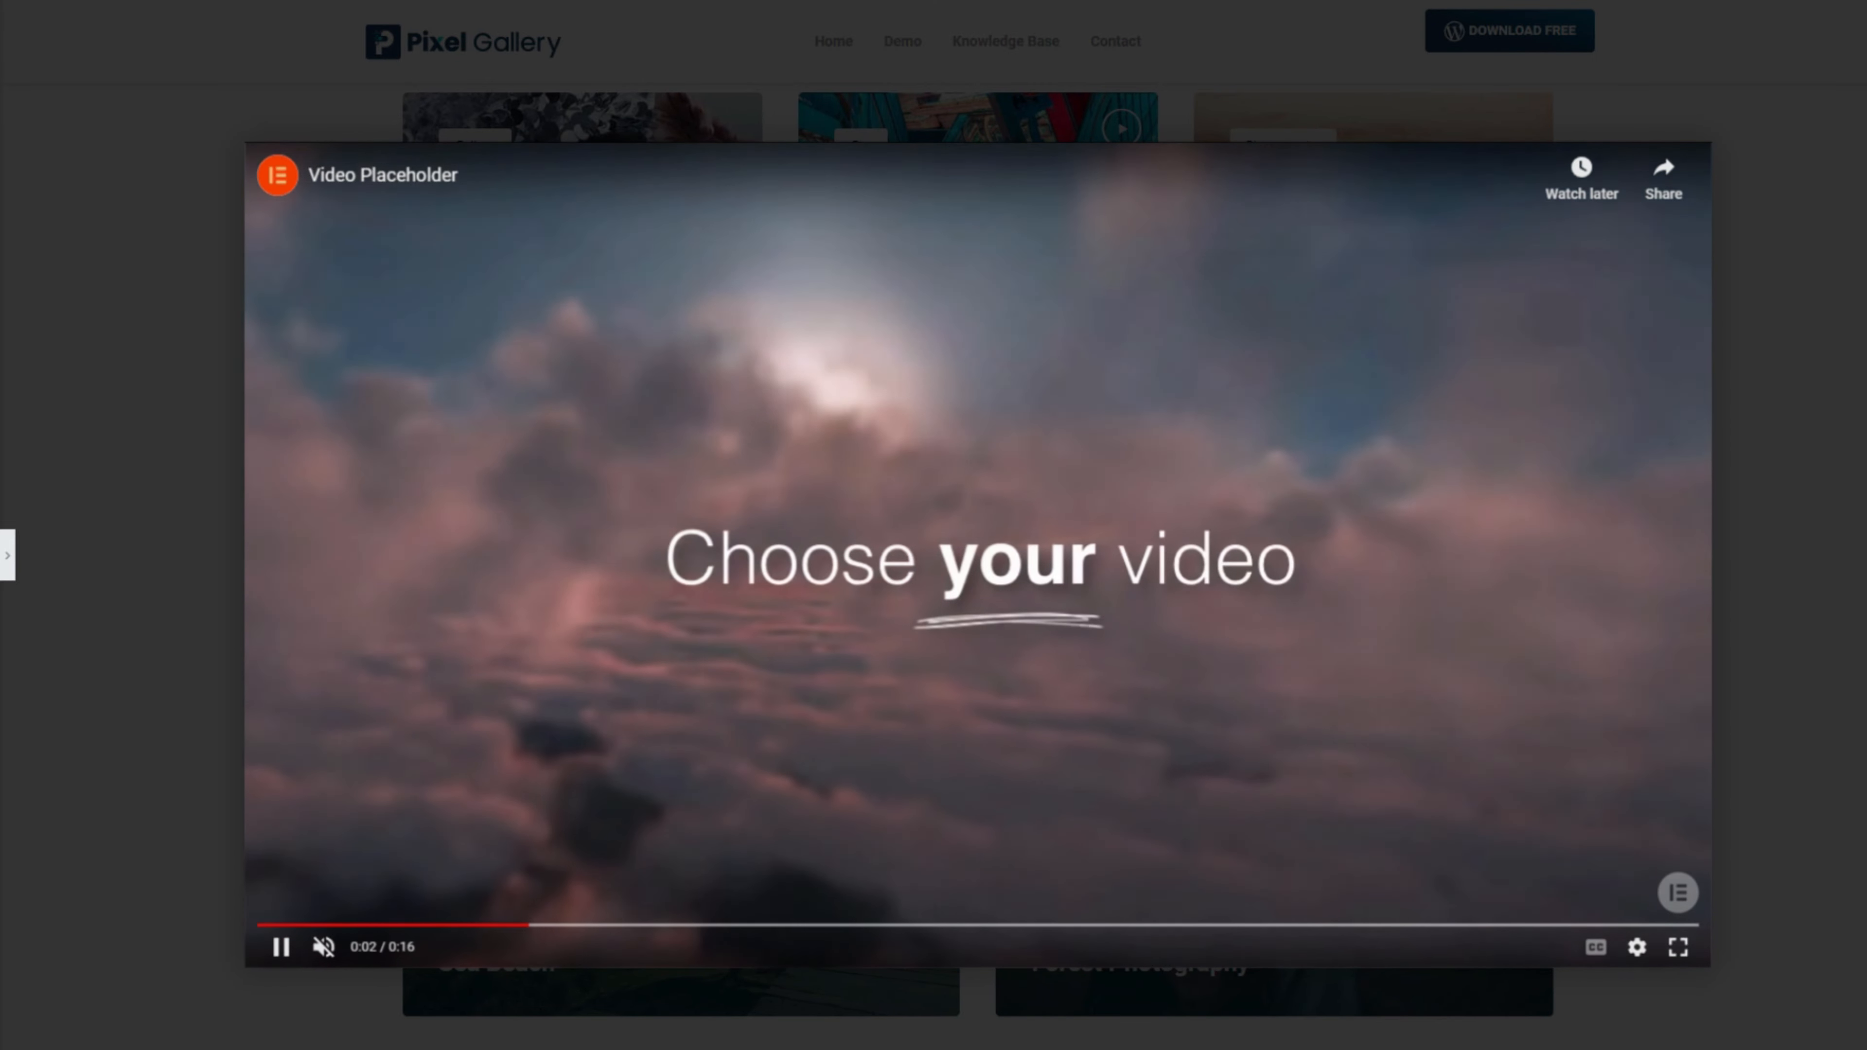
key(Escape)
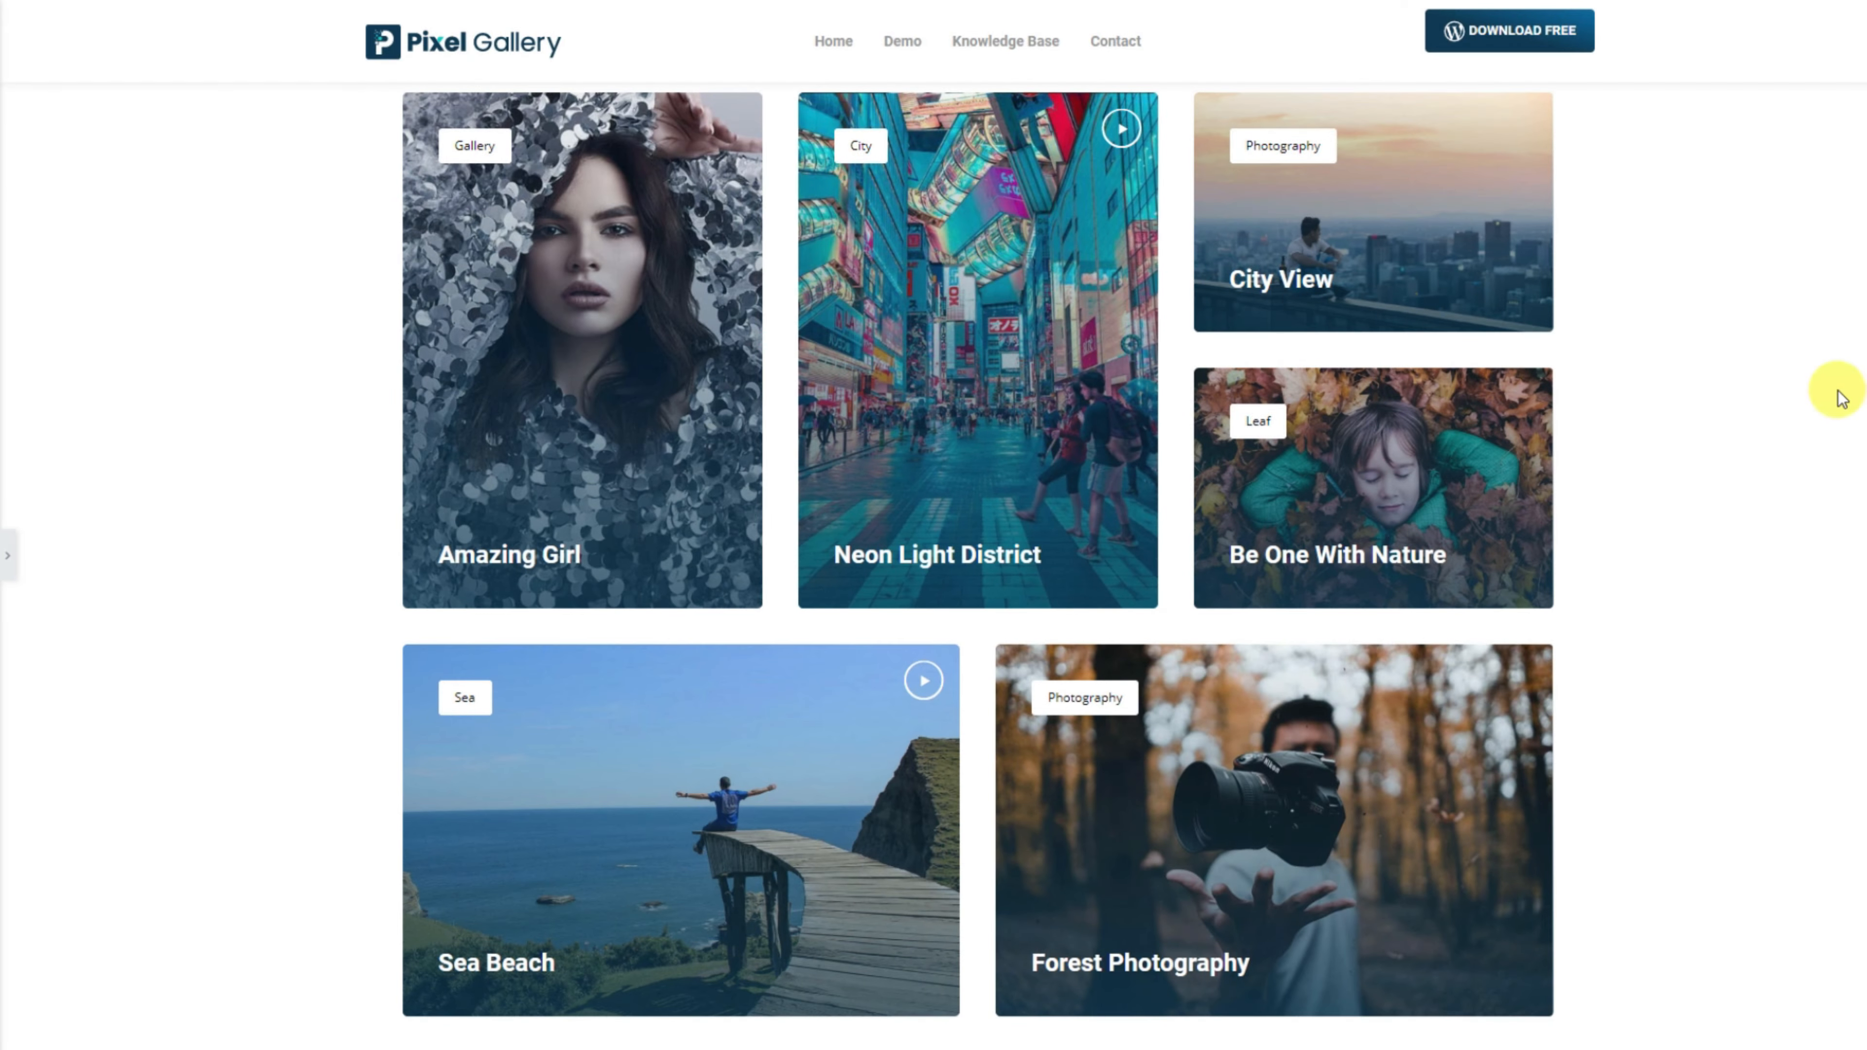